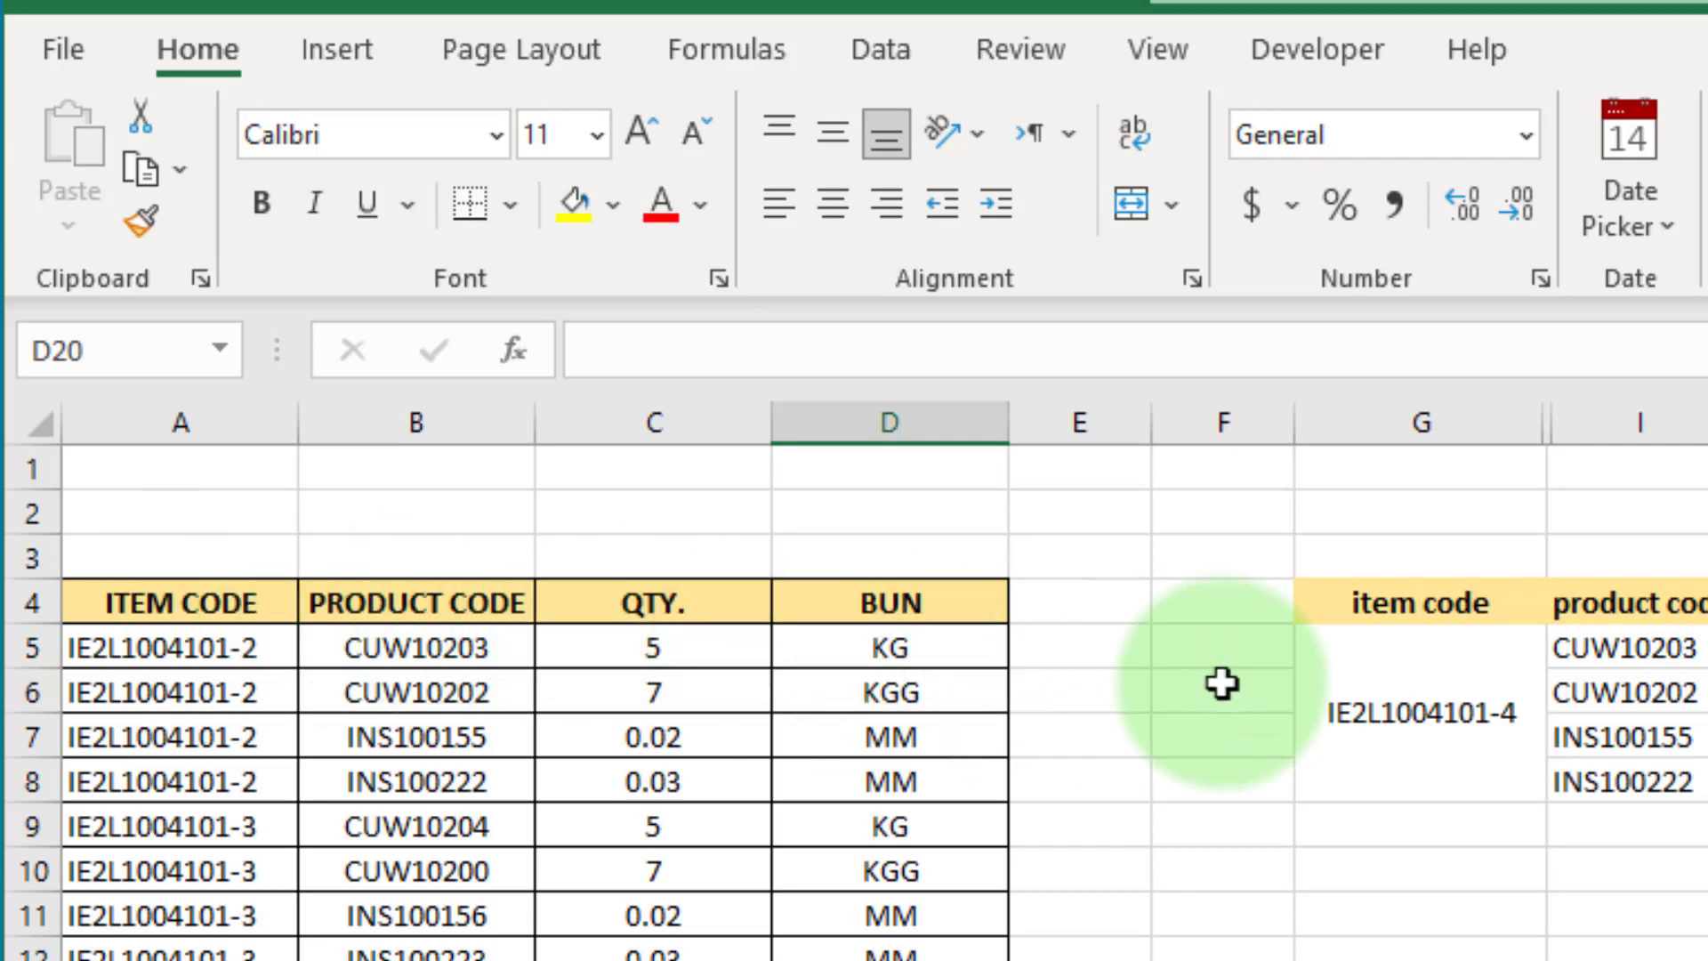
Change the lookup item code in merged cell G5 to IE2L1004101-2.
{"action": "double_click", "coordinate": [1510, 709]}
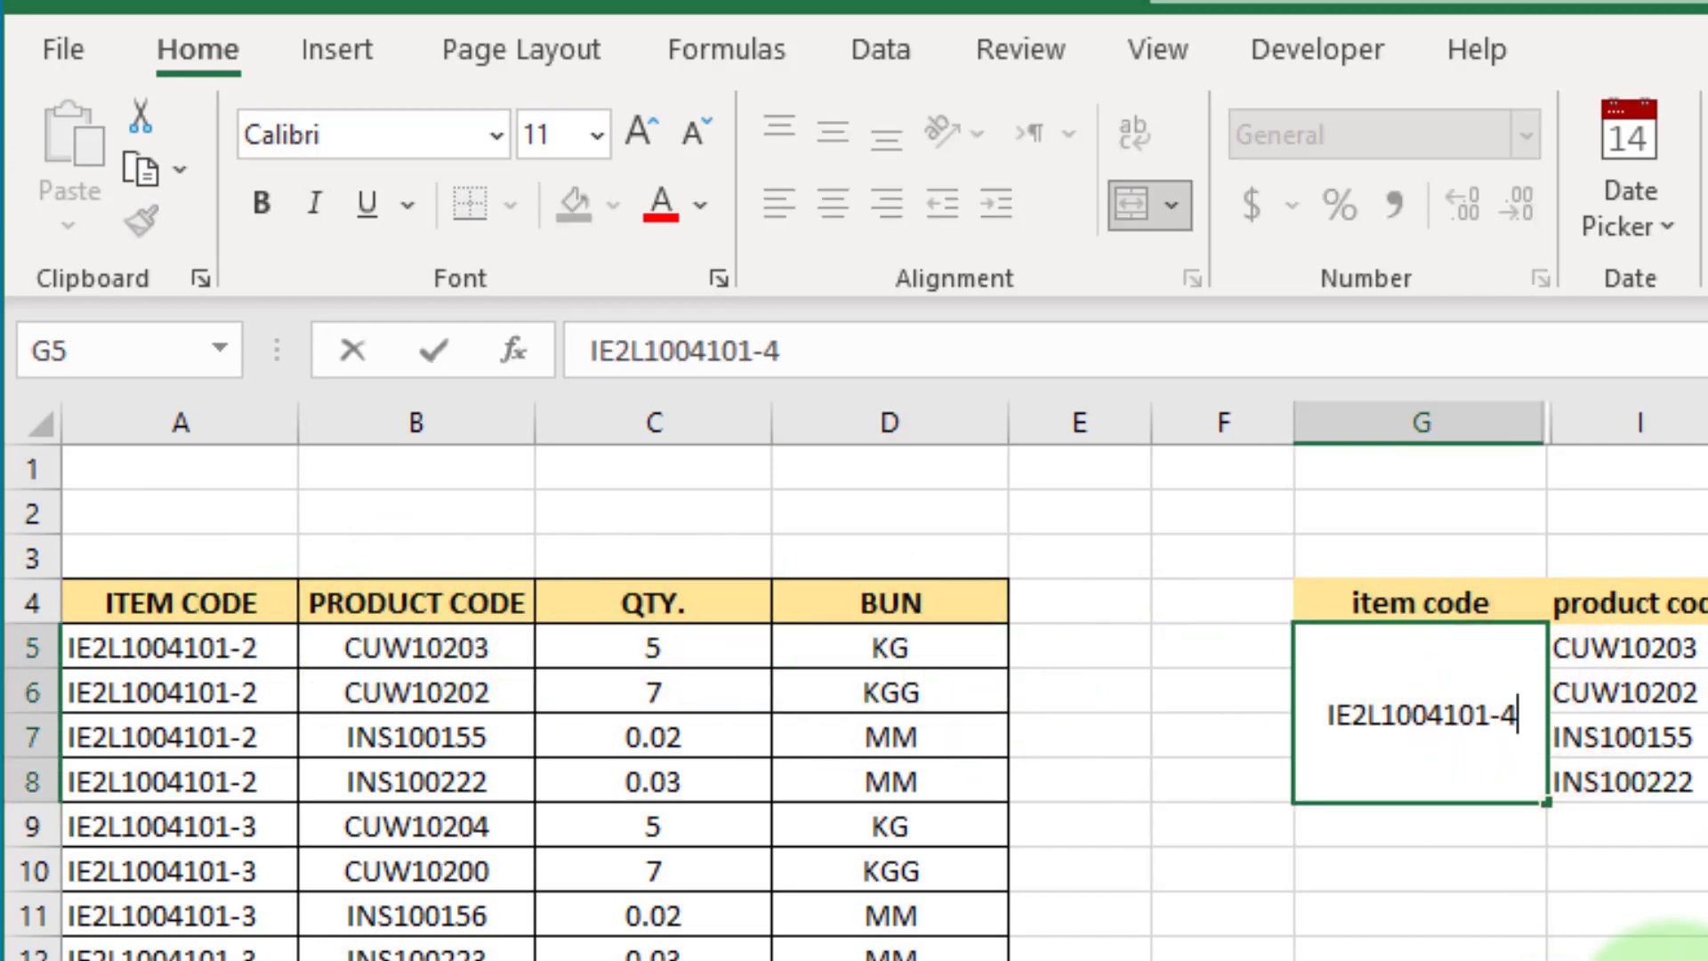
{"action": "key", "text": "BackSpace"}
{"action": "type", "text": "2"}
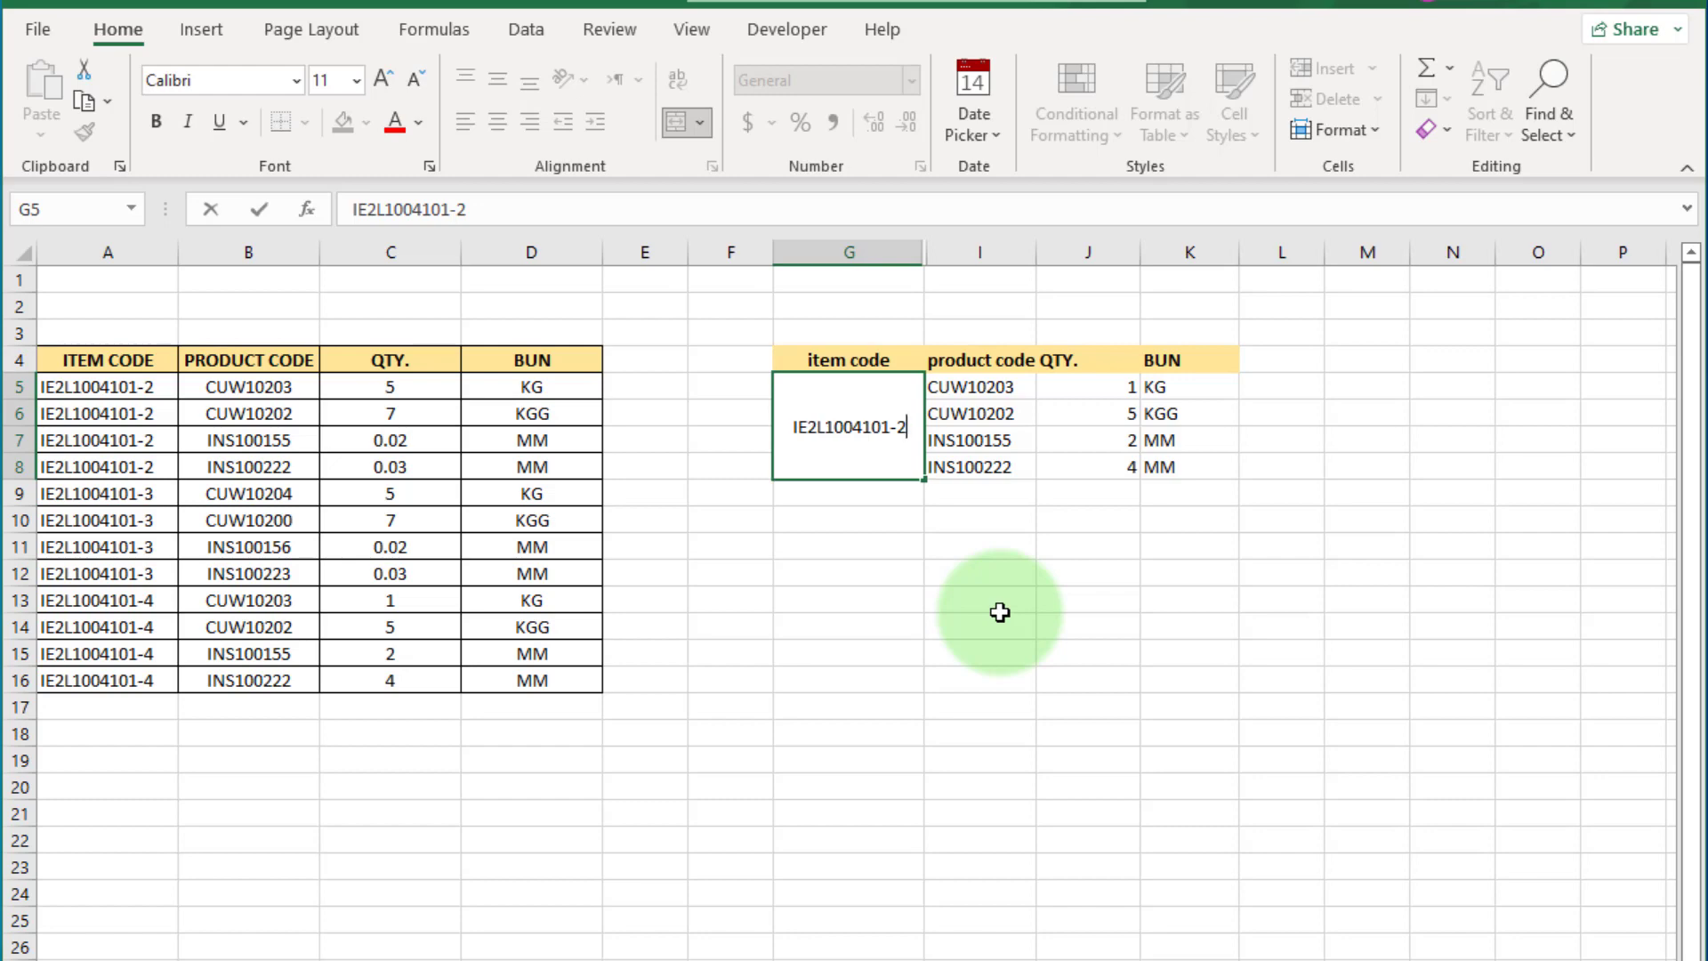
{"action": "key", "text": "Return"}
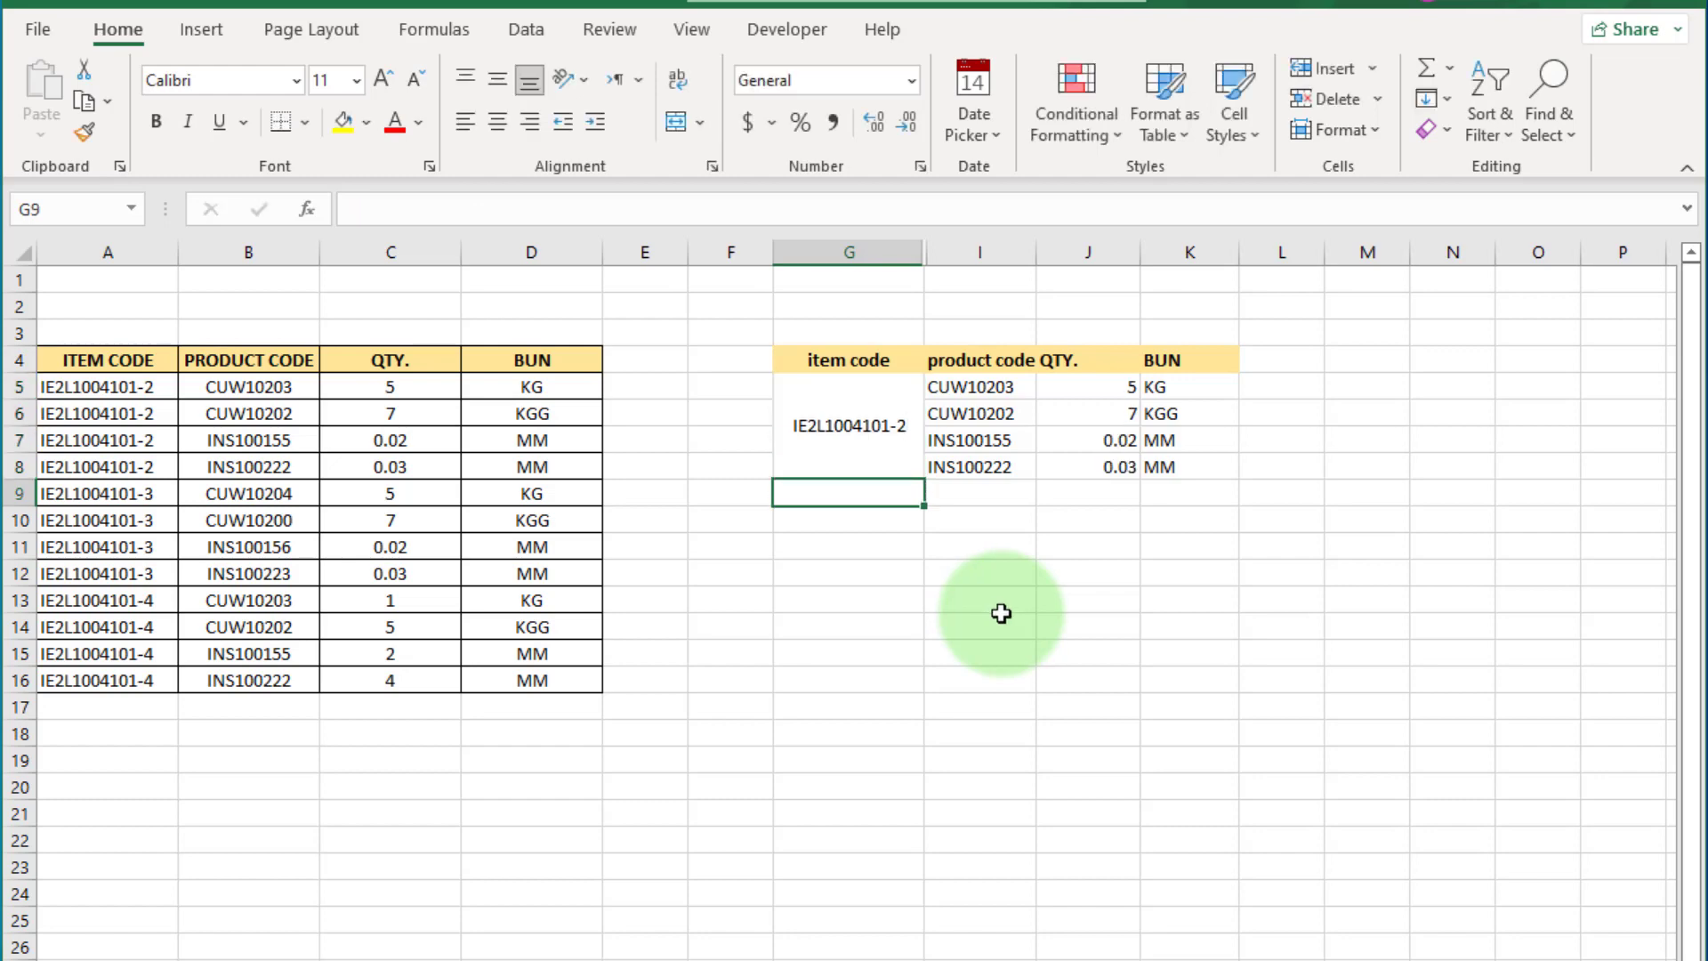
{"action": "left_click", "coordinate": [1612, 960]}
{"action": "left_click", "coordinate": [1612, 959]}
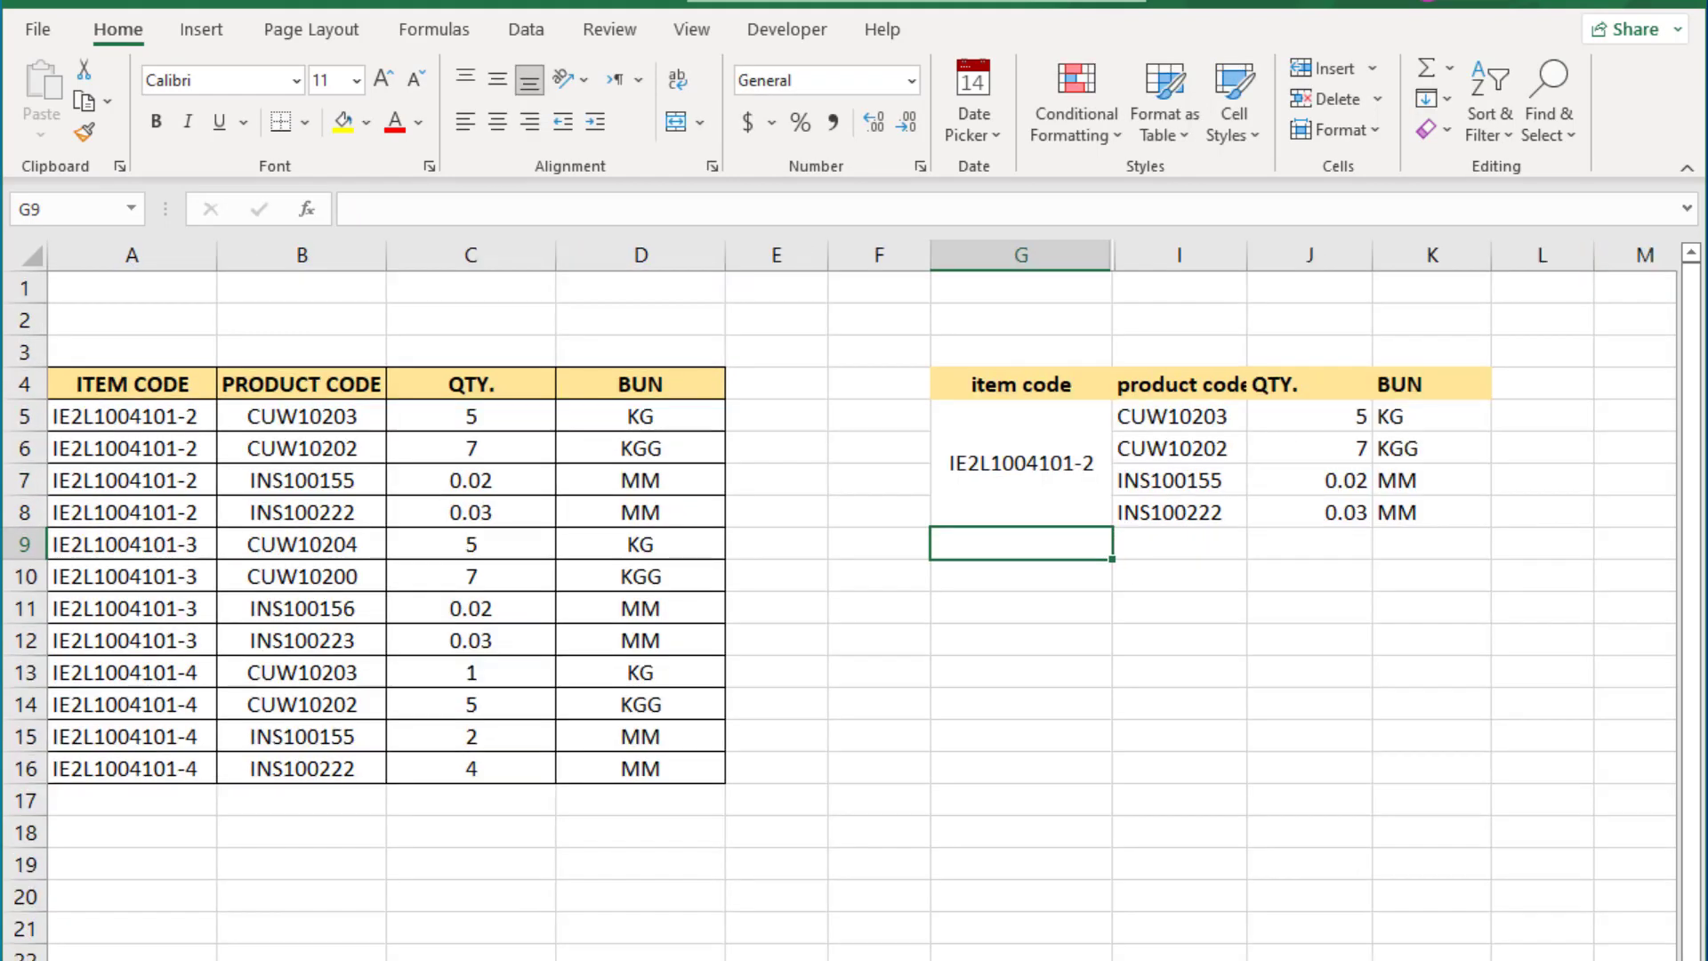
Change the lookup item code in merged cell G5 to IE2L1004101-3.
{"action": "double_click", "coordinate": [1094, 462]}
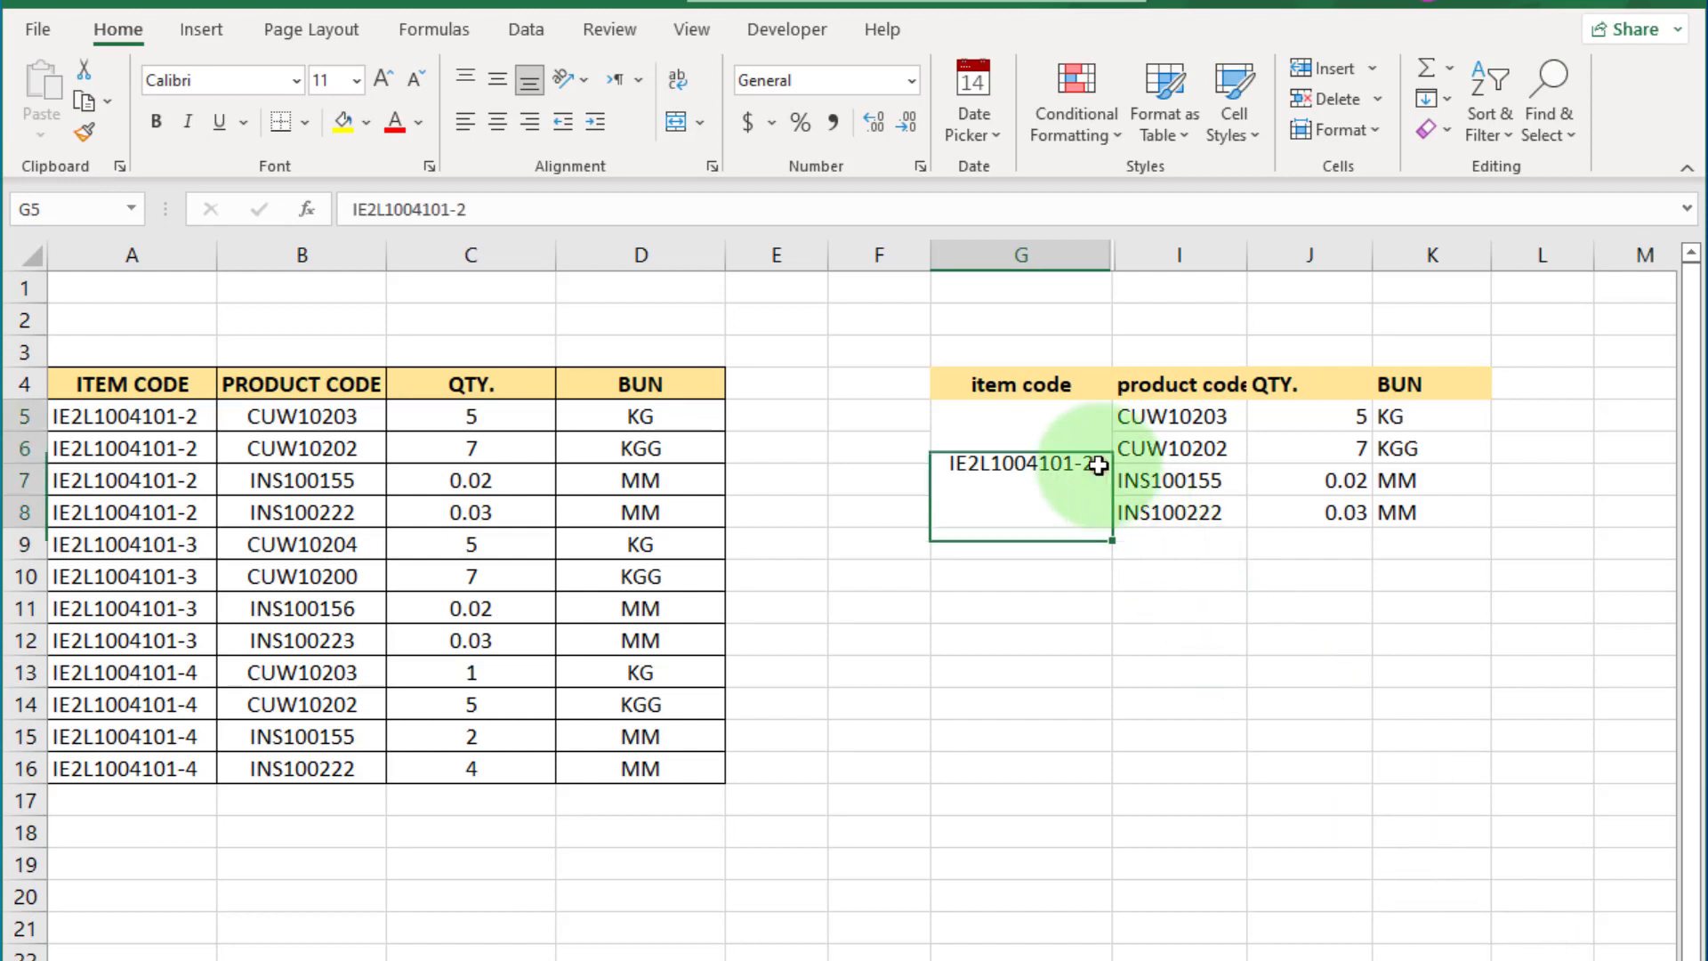
{"action": "key", "text": "BackSpace"}
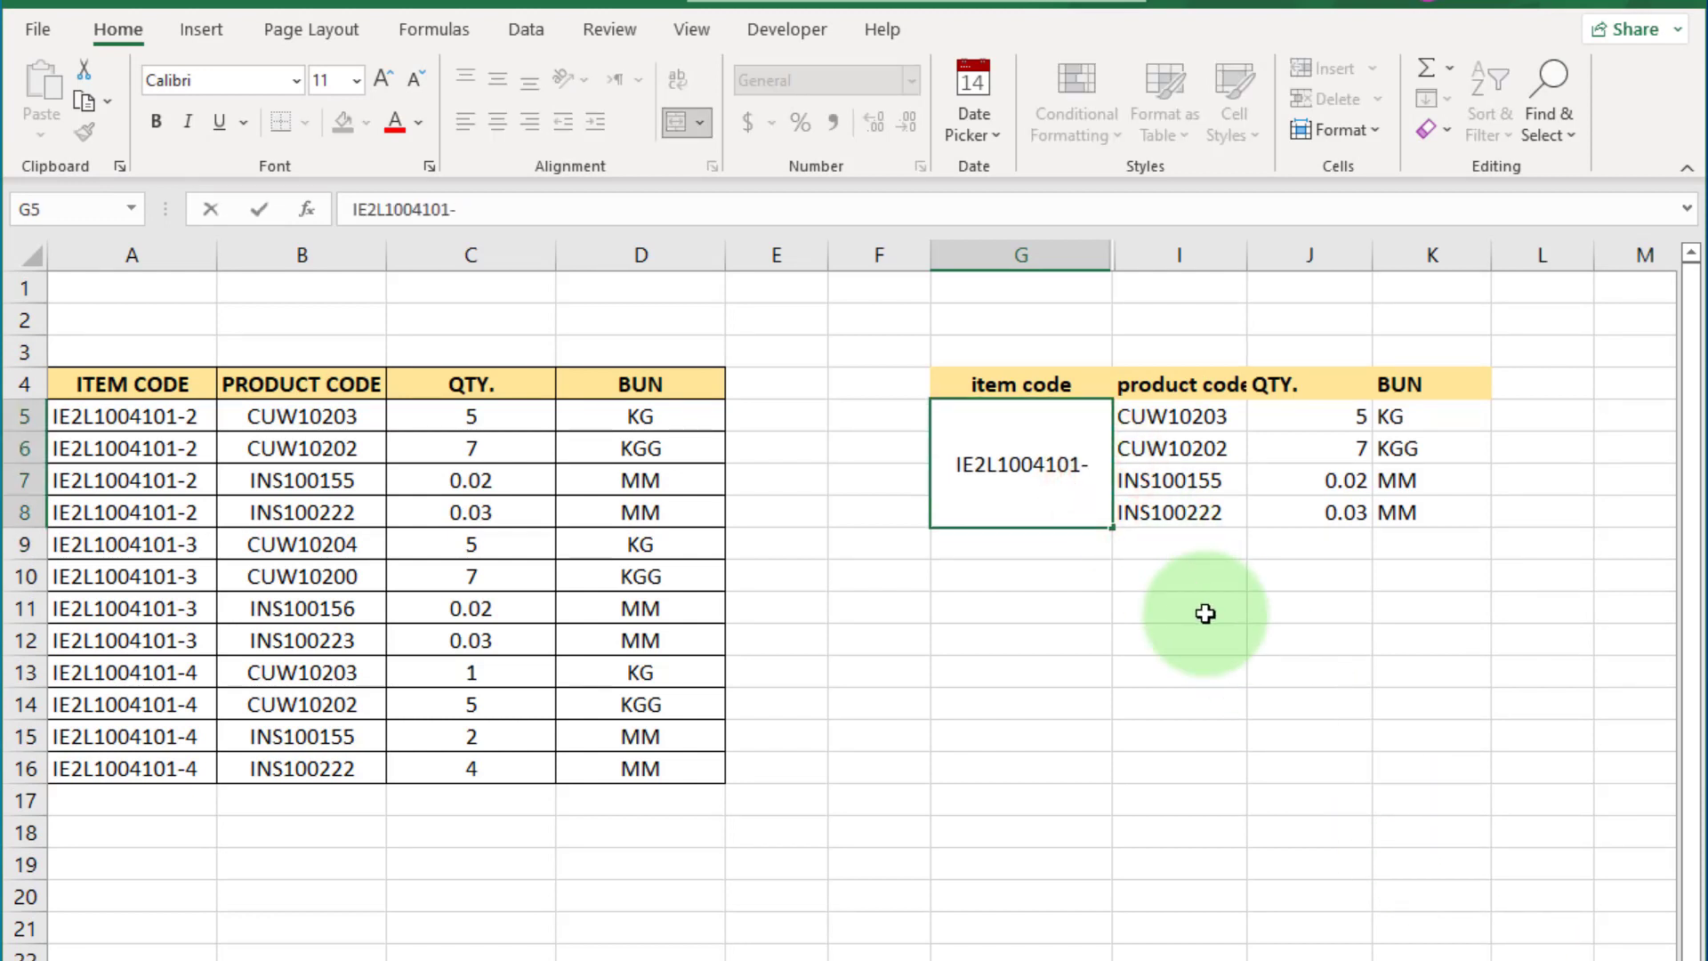
{"action": "type", "text": "3"}
{"action": "key", "text": "Return"}
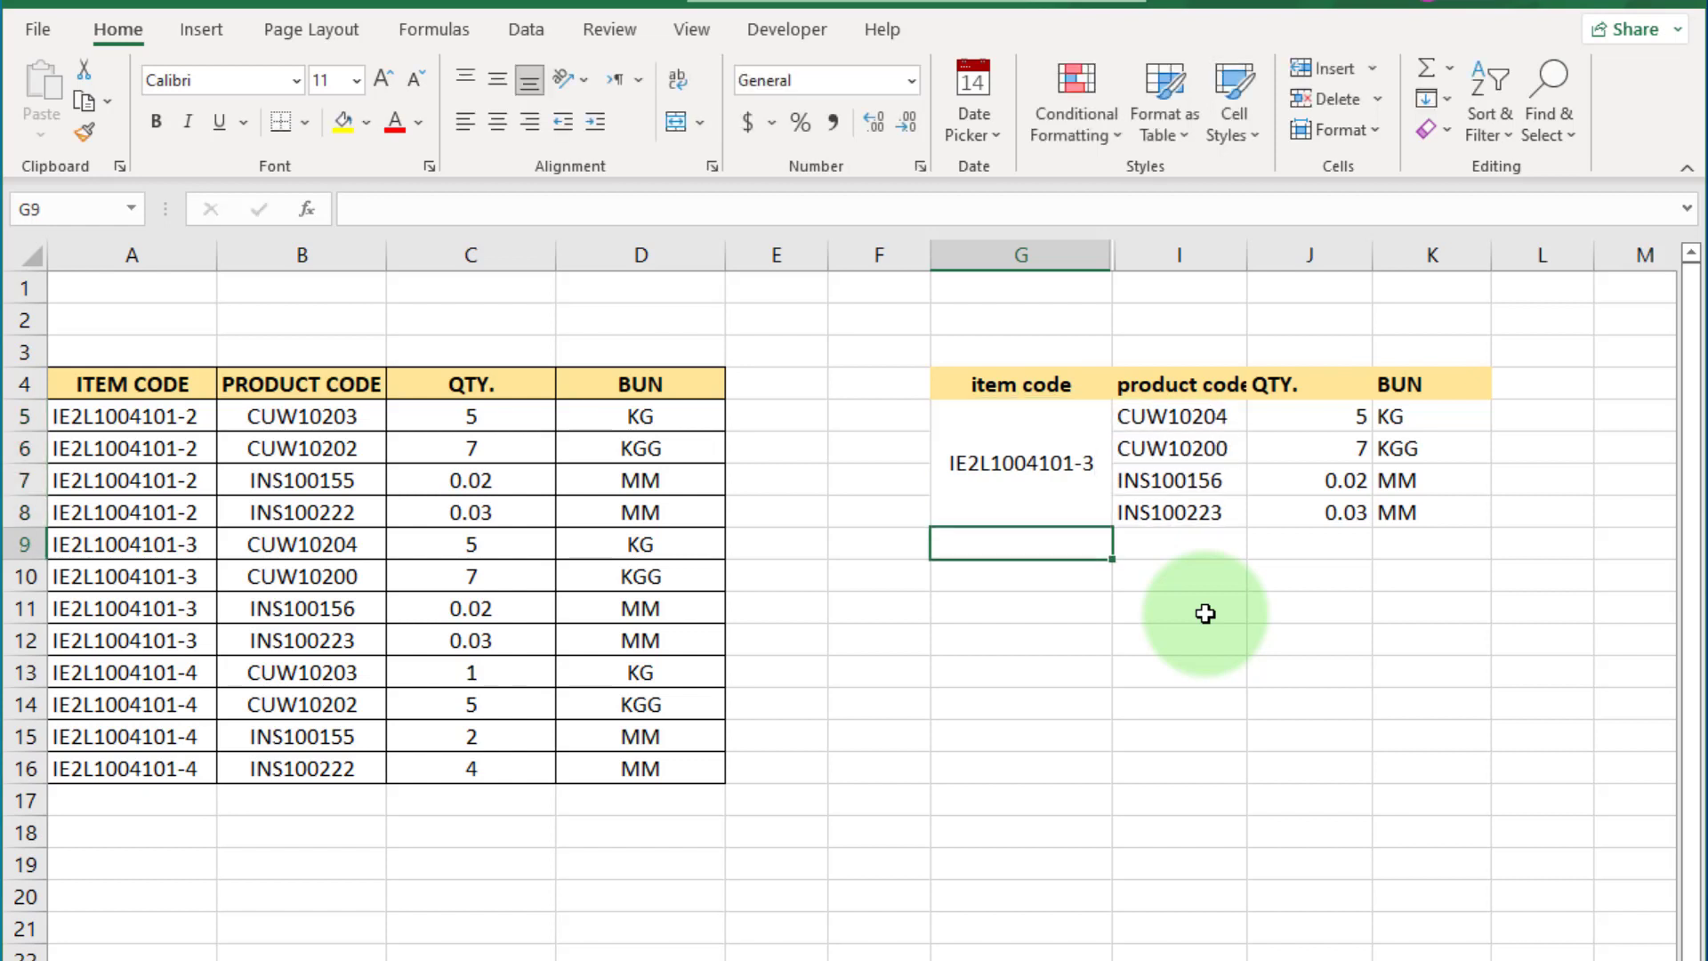
Change the lookup item code in merged cell G5 to IE2L1004101-4.
{"action": "double_click", "coordinate": [1097, 462]}
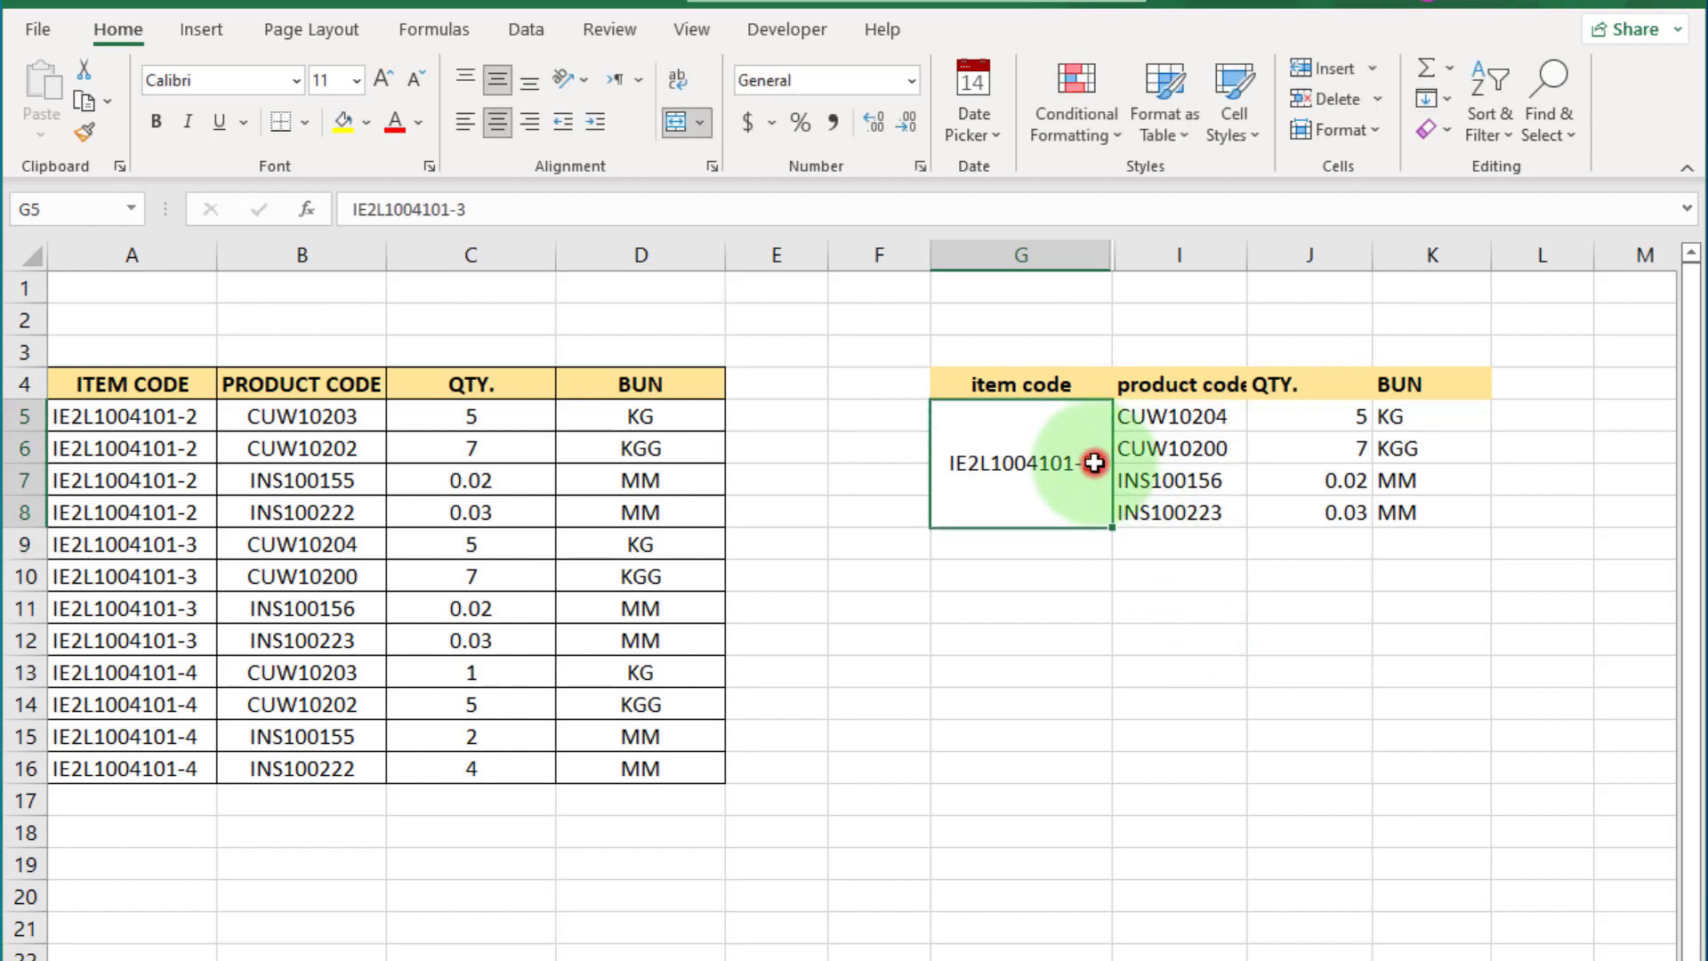
{"action": "key", "text": "BackSpace"}
{"action": "type", "text": "4"}
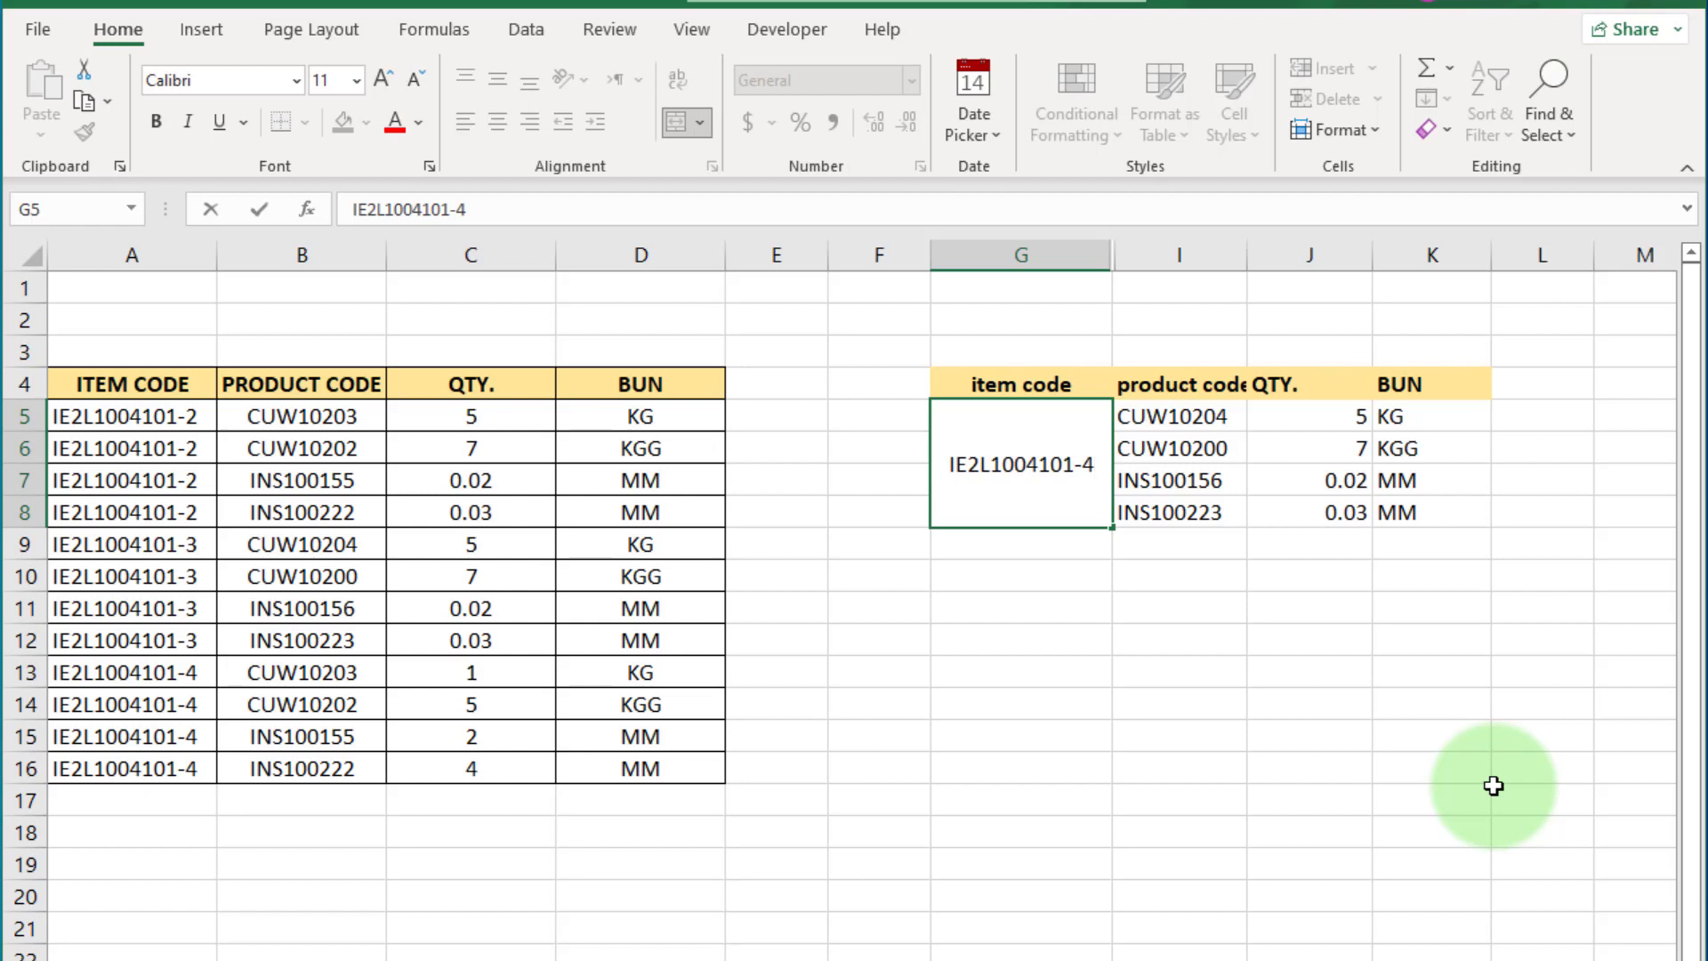
{"action": "key", "text": "Return"}
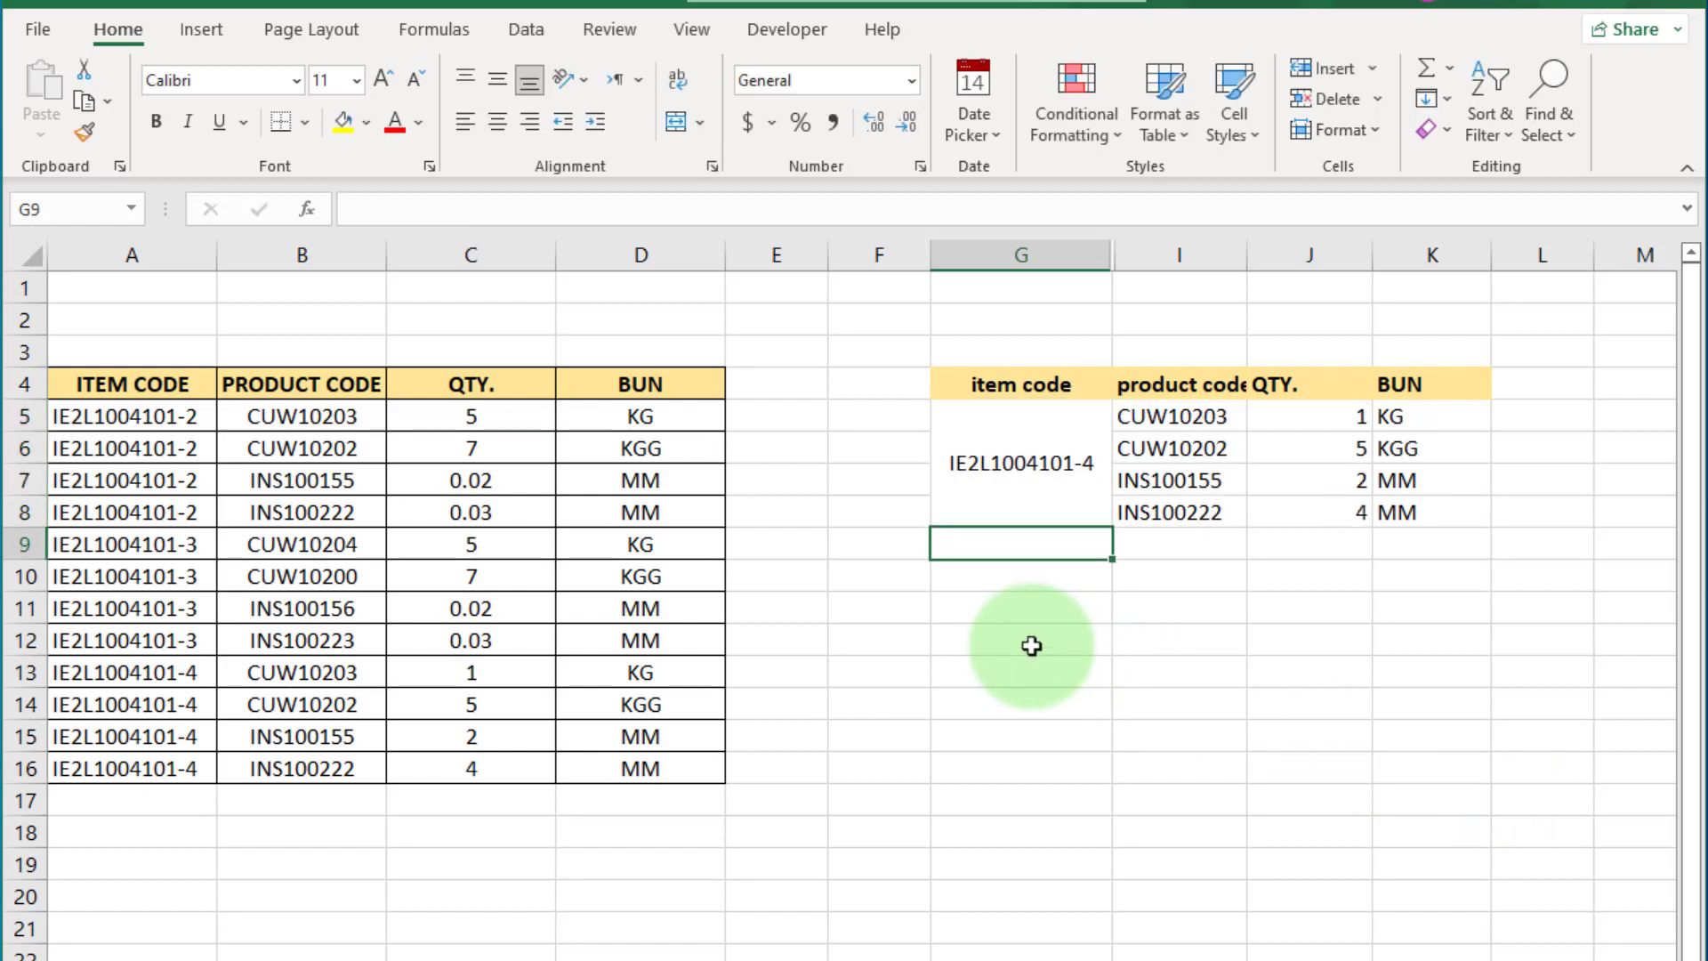
Copy the four IE2L1004101-4 item codes in A13:A16 into the empty rows directly below, starting at A17.
{"action": "left_click", "coordinate": [1030, 646]}
{"action": "left_click", "coordinate": [496, 674]}
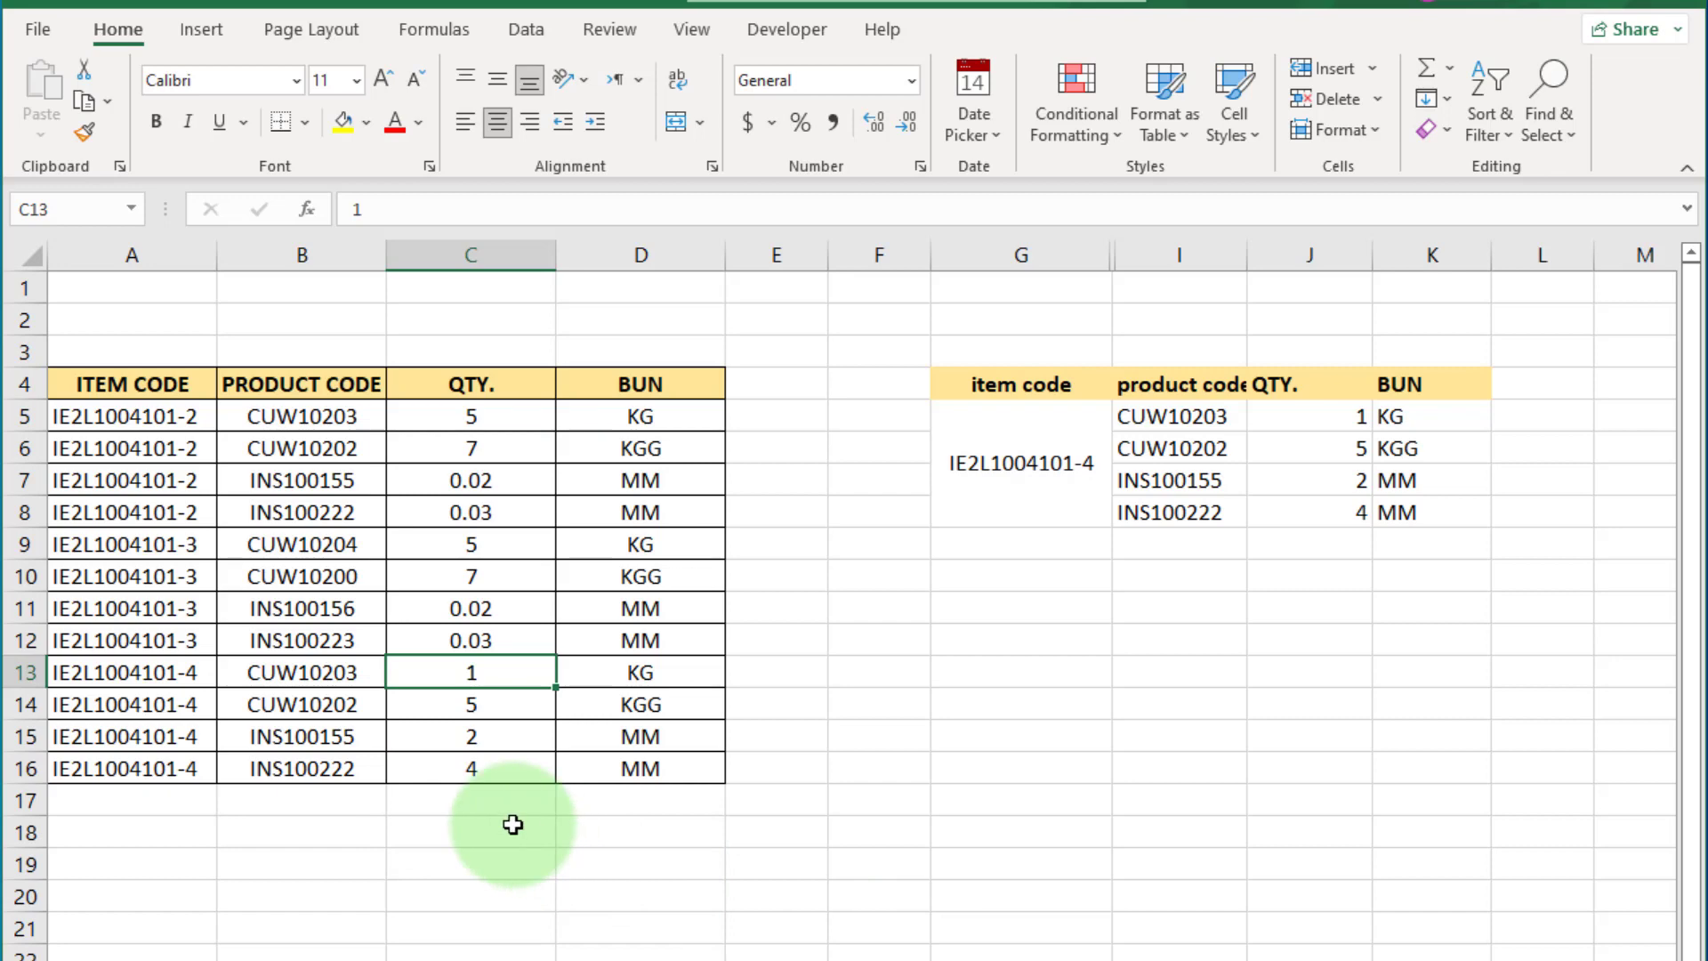
{"action": "scroll", "coordinate": [513, 824], "scroll_direction": "down", "scroll_amount": 1}
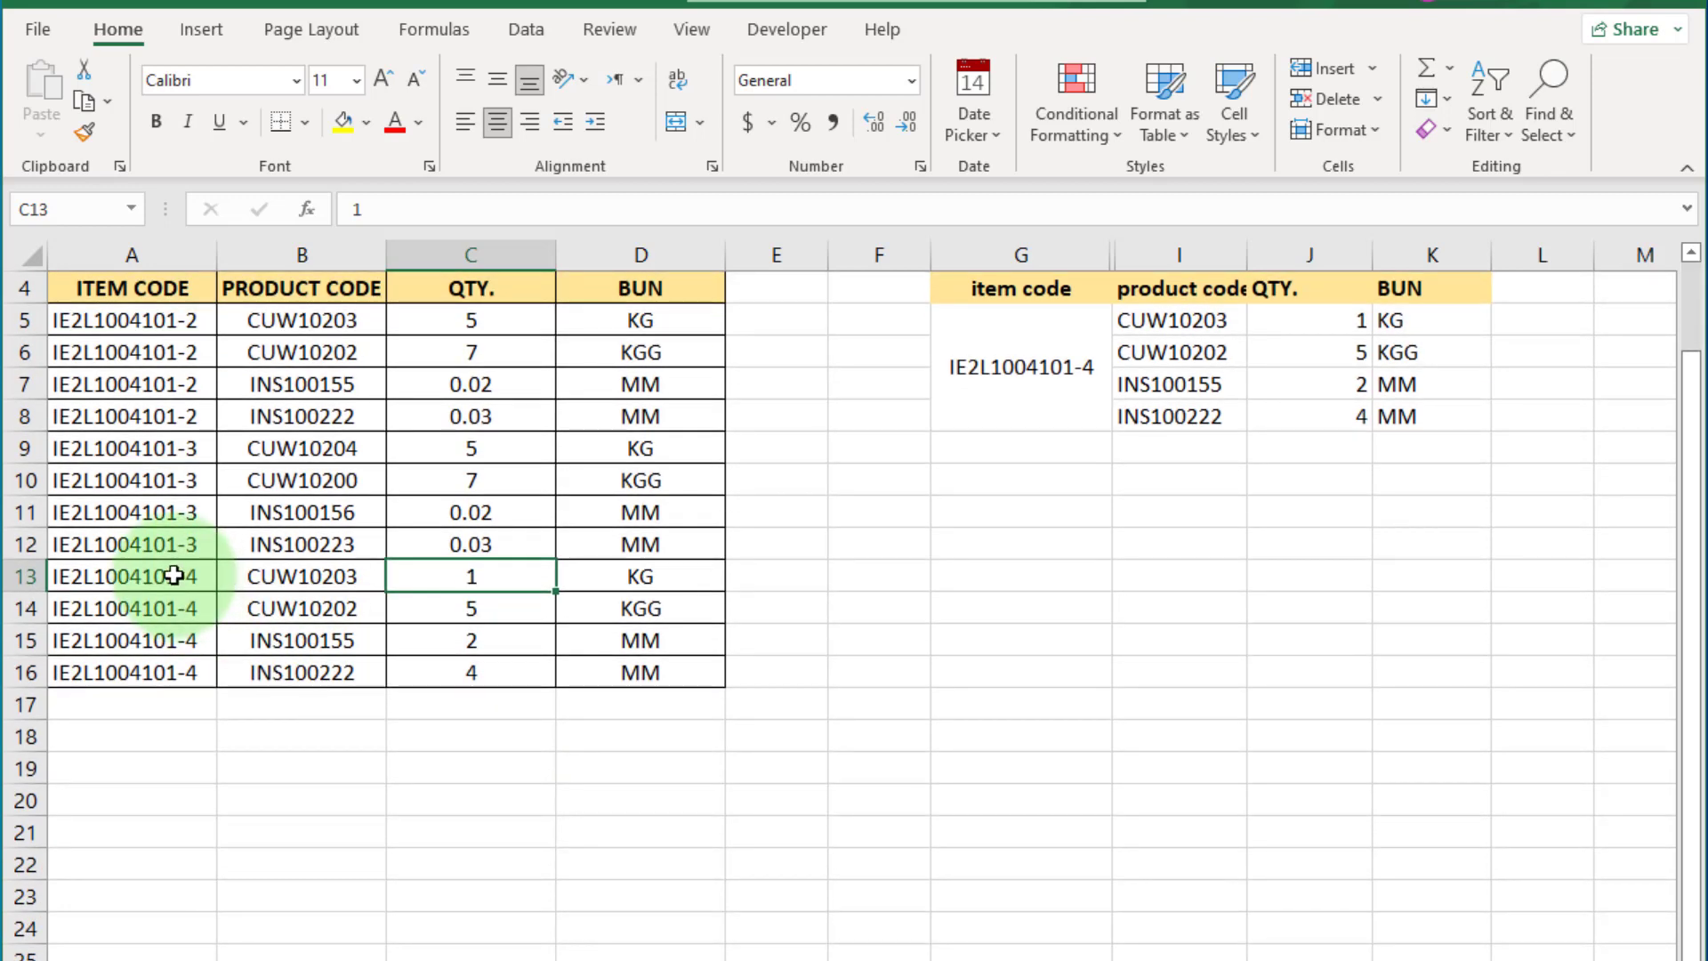
{"action": "left_click_drag", "start_coordinate": [173, 576], "coordinate": [178, 681]}
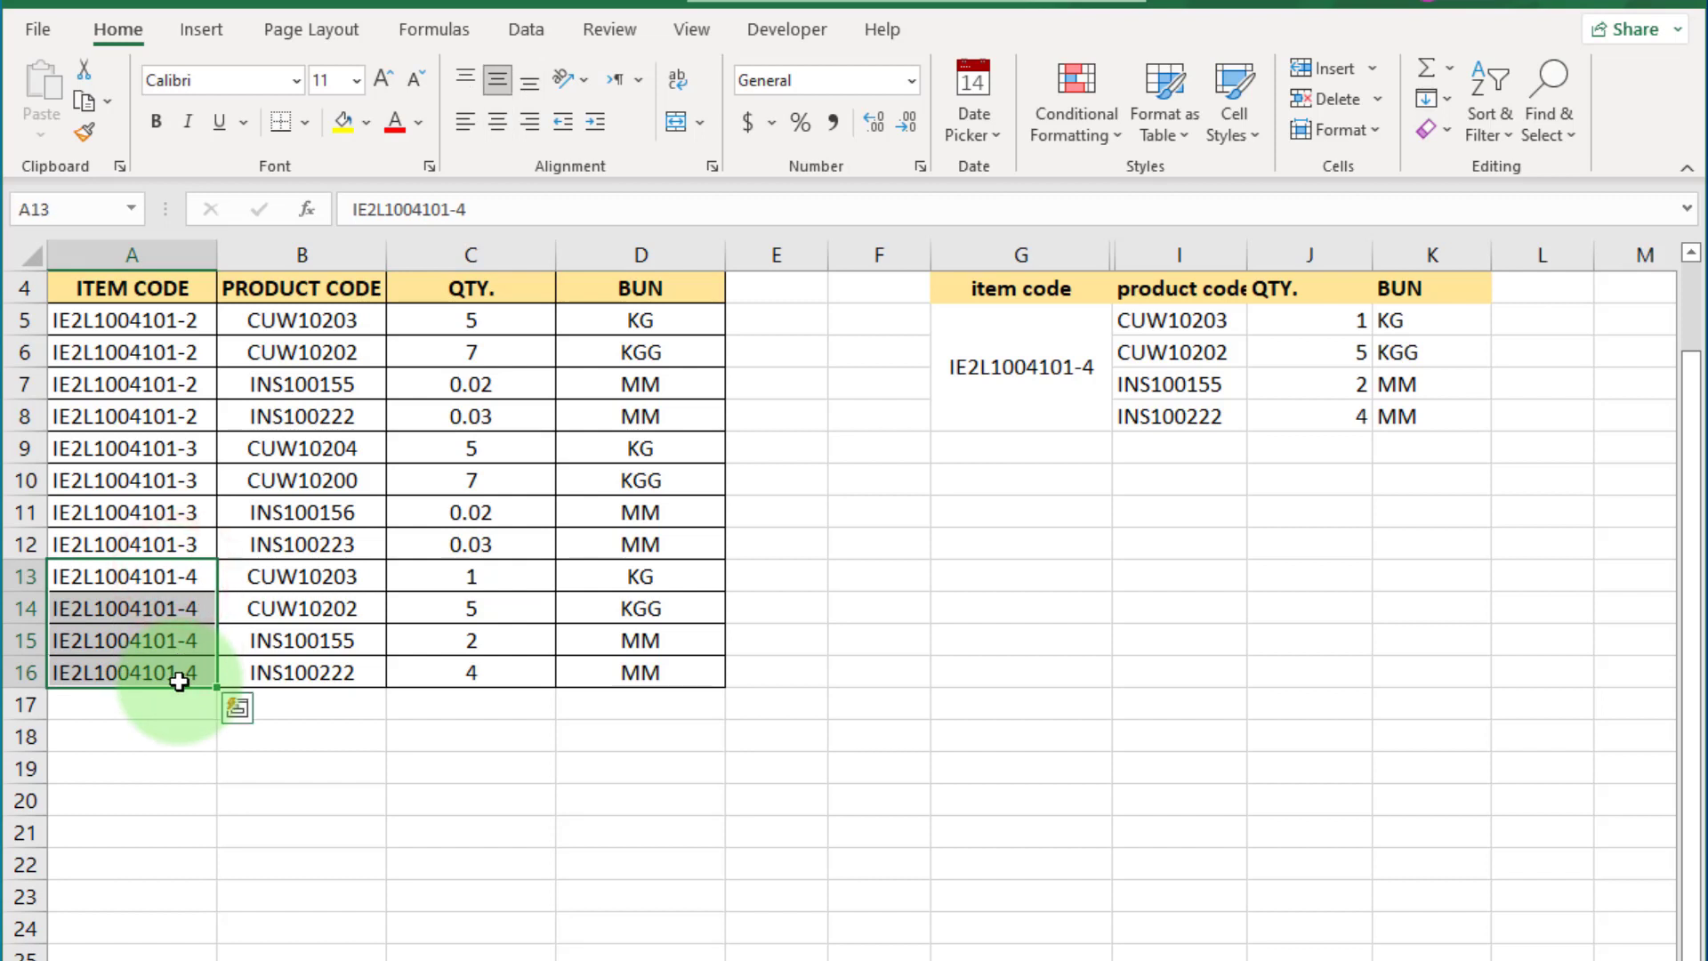
{"action": "key", "text": "ctrl+c"}
{"action": "left_click", "coordinate": [155, 702]}
{"action": "key", "text": "ctrl+v"}
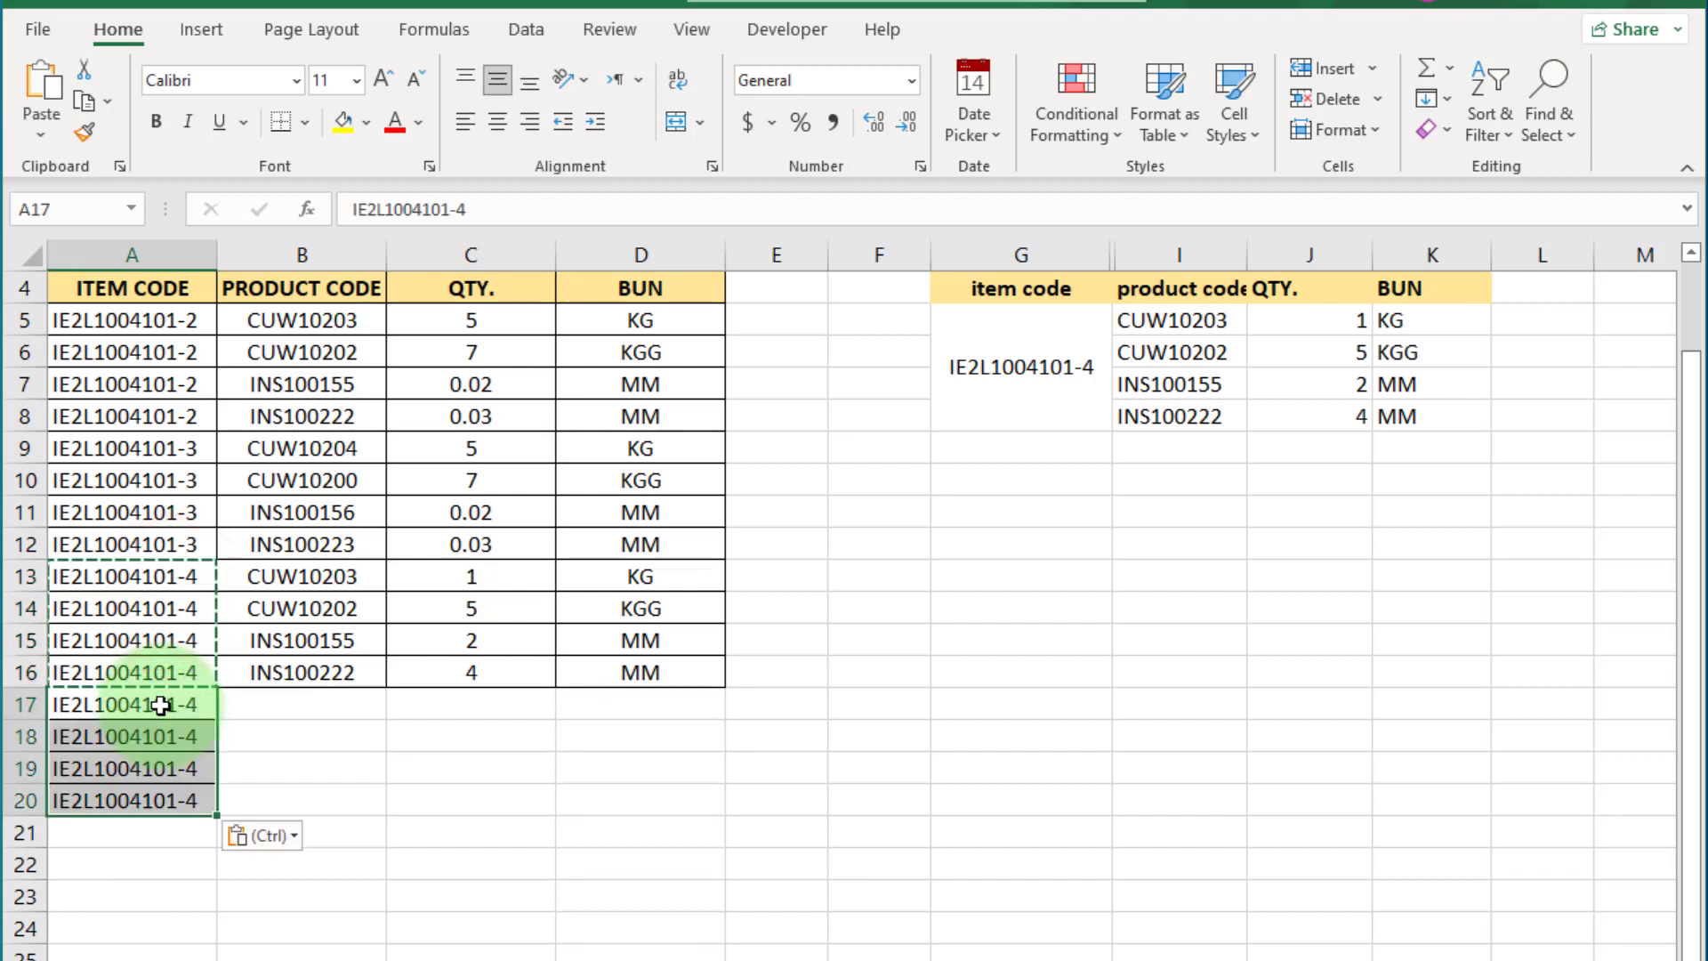
{"action": "left_click", "coordinate": [210, 703]}
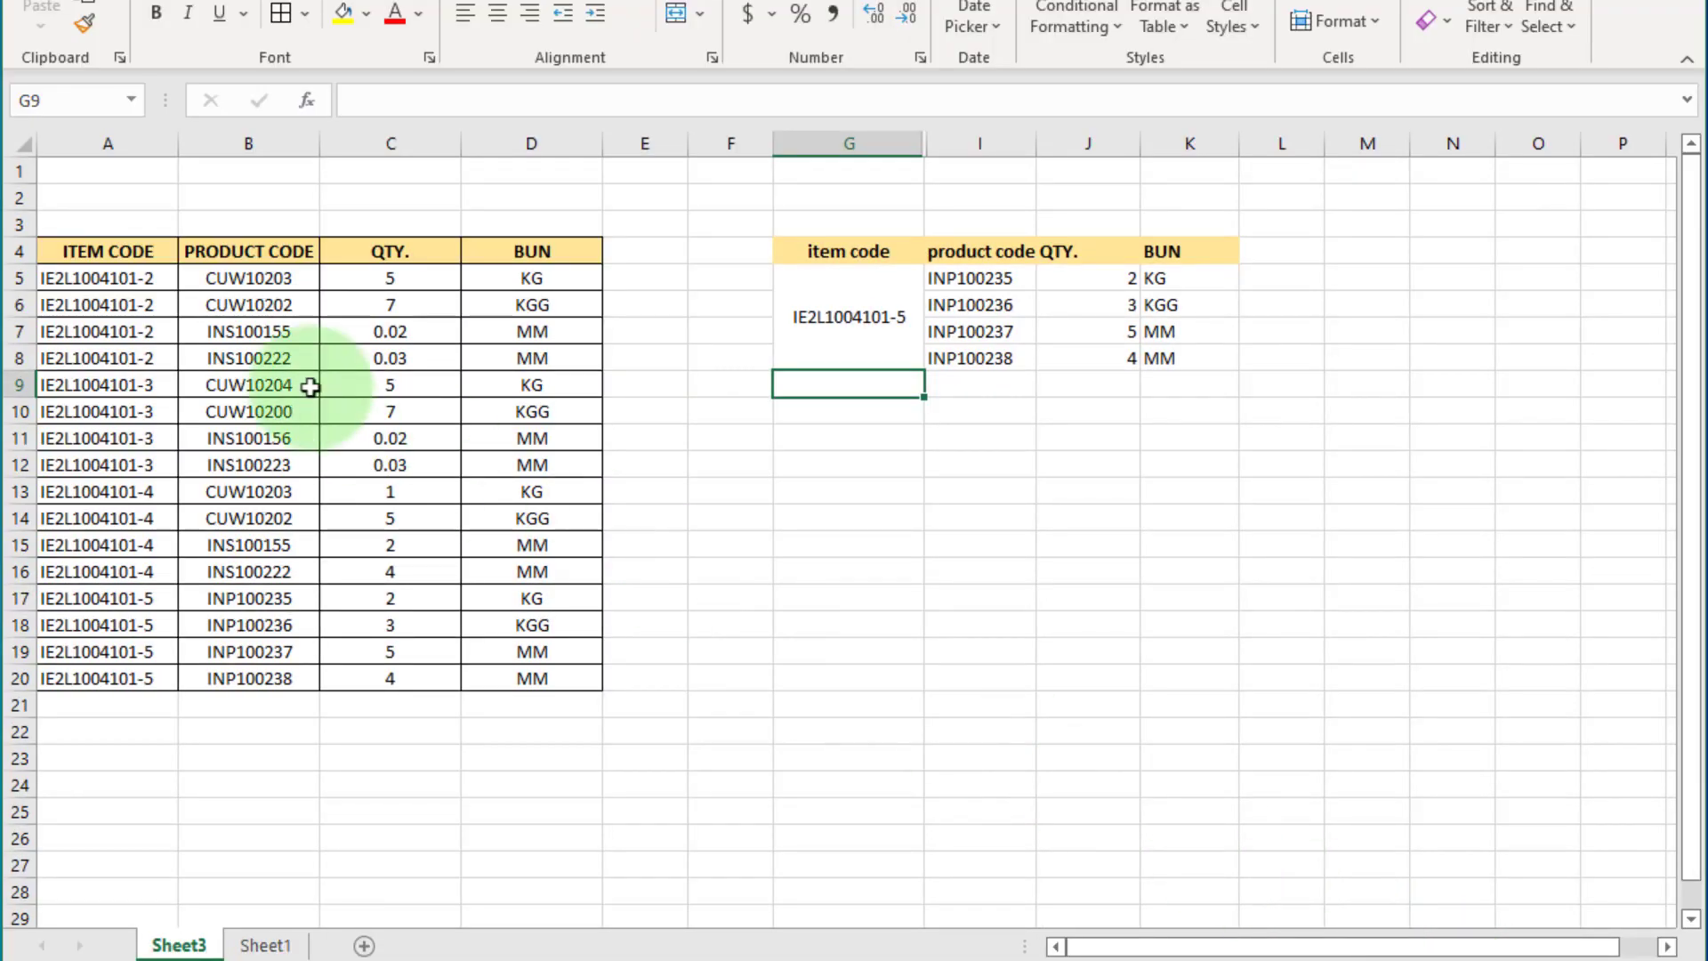
Copy the whole item table A4:D20 from Sheet3 and paste it into Sheet1 starting at cell A4.
{"action": "left_click_drag", "start_coordinate": [55, 256], "coordinate": [558, 680]}
{"action": "key", "text": "ctrl+c"}
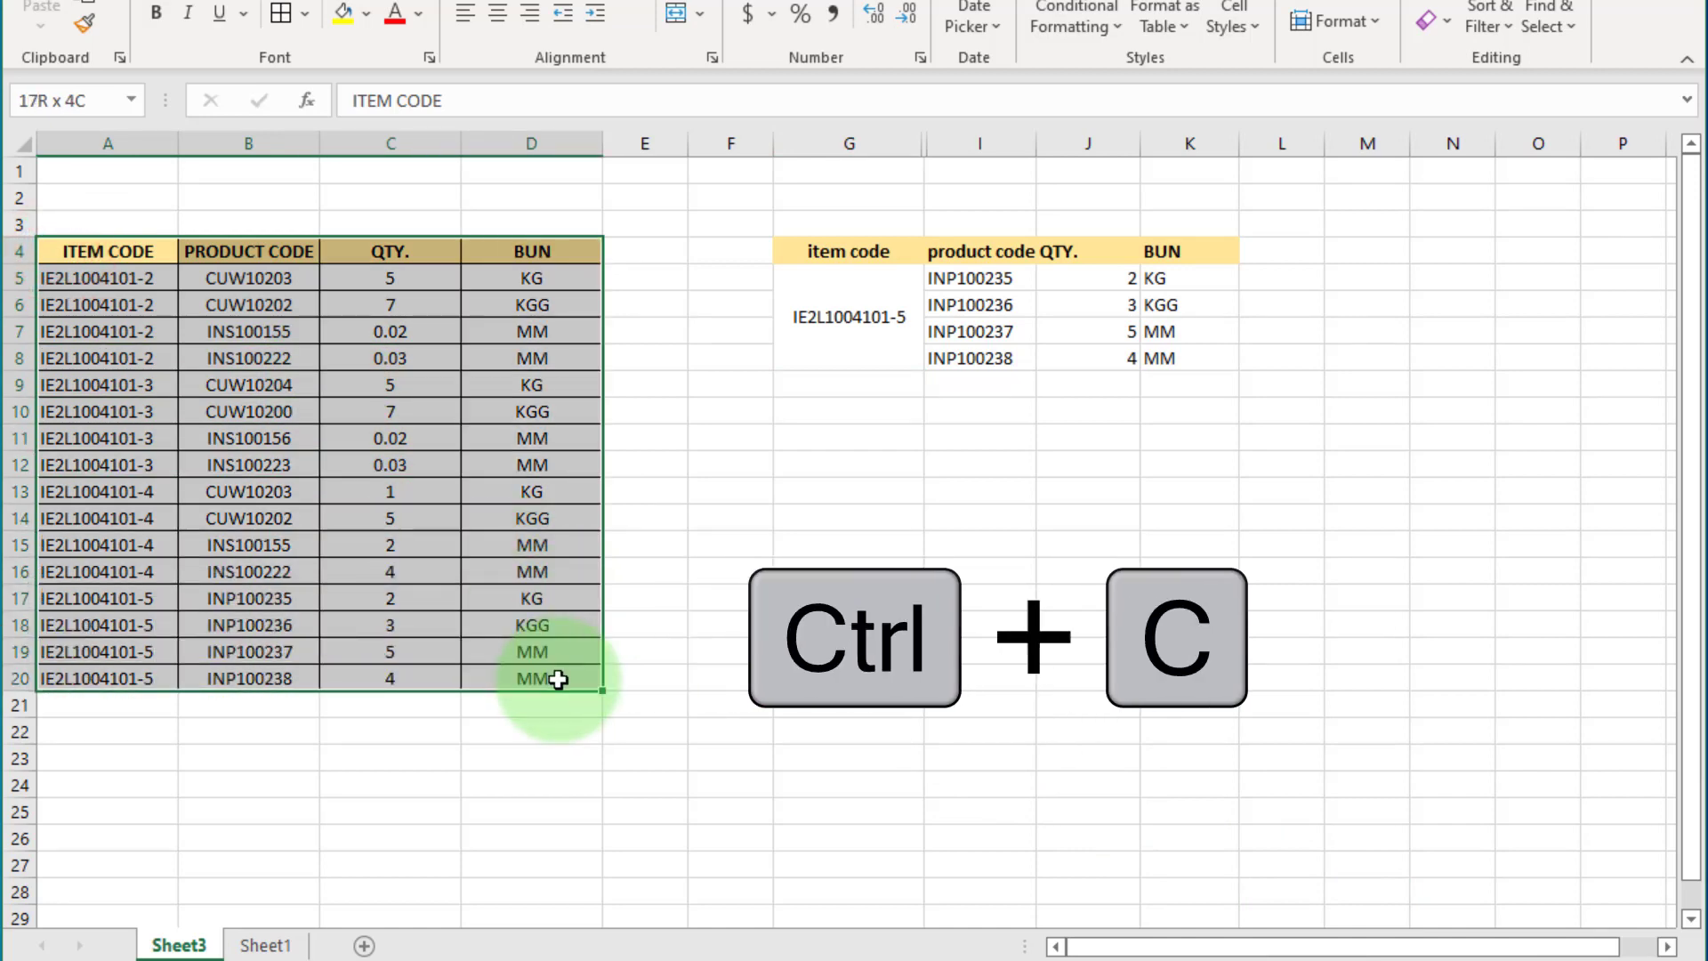
{"action": "left_click", "coordinate": [271, 945]}
{"action": "left_click", "coordinate": [67, 254]}
{"action": "key", "text": "ctrl+v"}
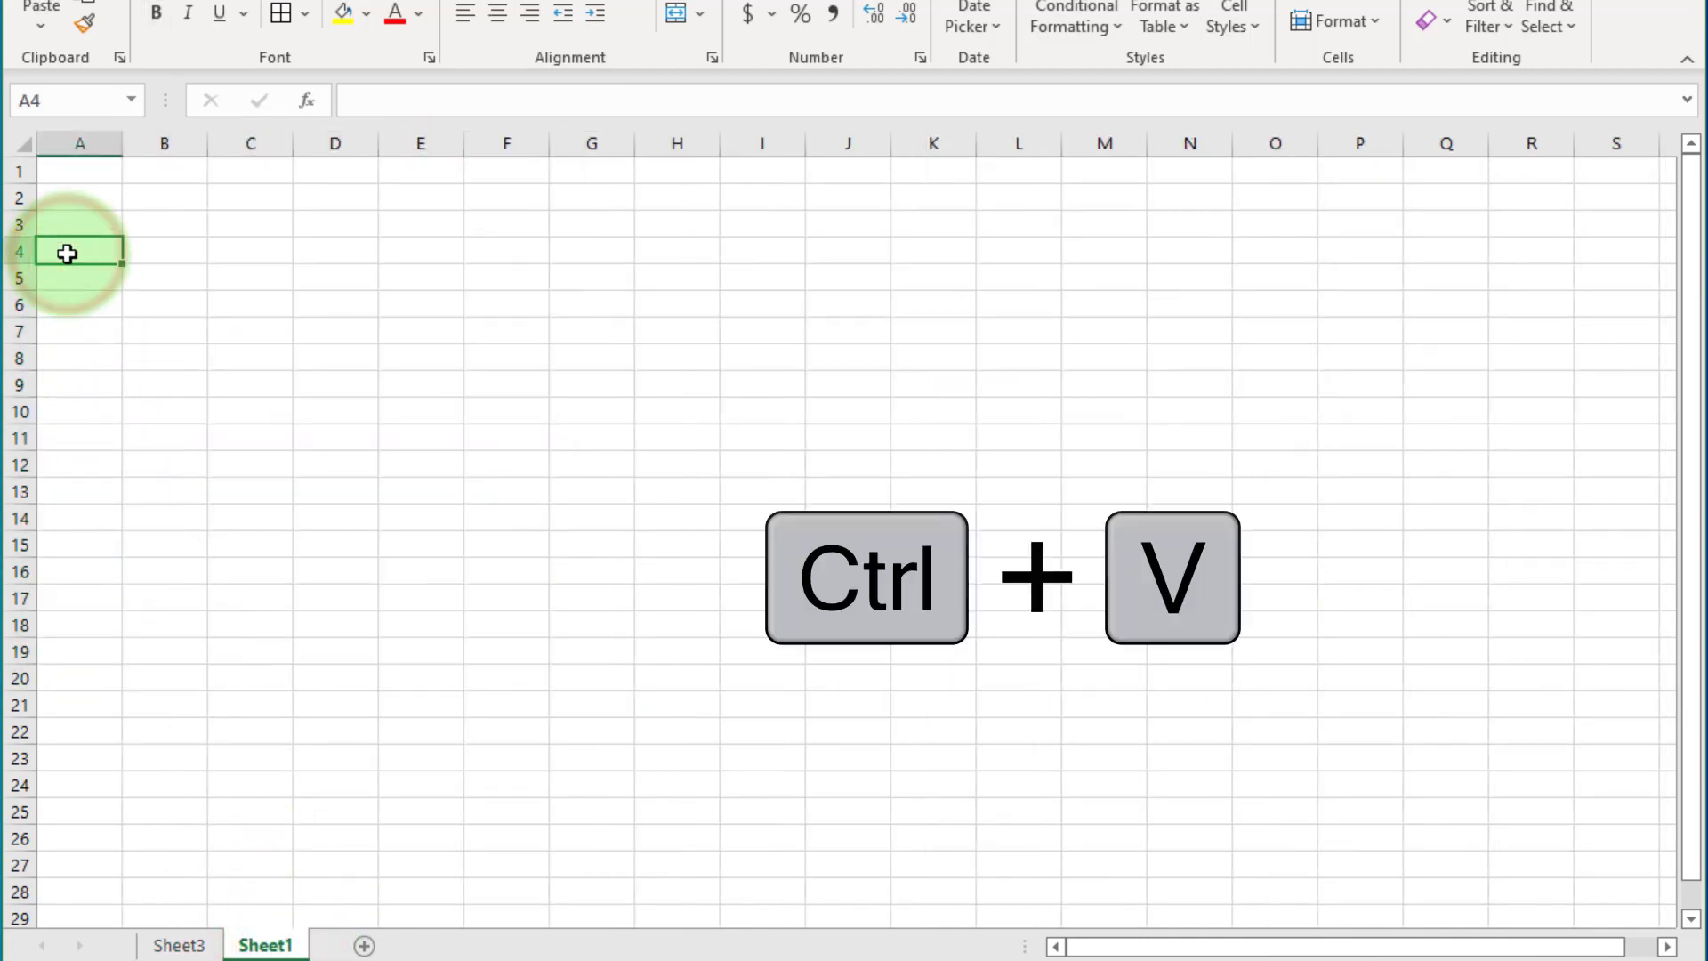
Widen columns A to D together on Sheet1 so the pasted table's headers and codes fit.
{"action": "left_click", "coordinate": [100, 147]}
{"action": "left_click_drag", "start_coordinate": [146, 158], "coordinate": [332, 179]}
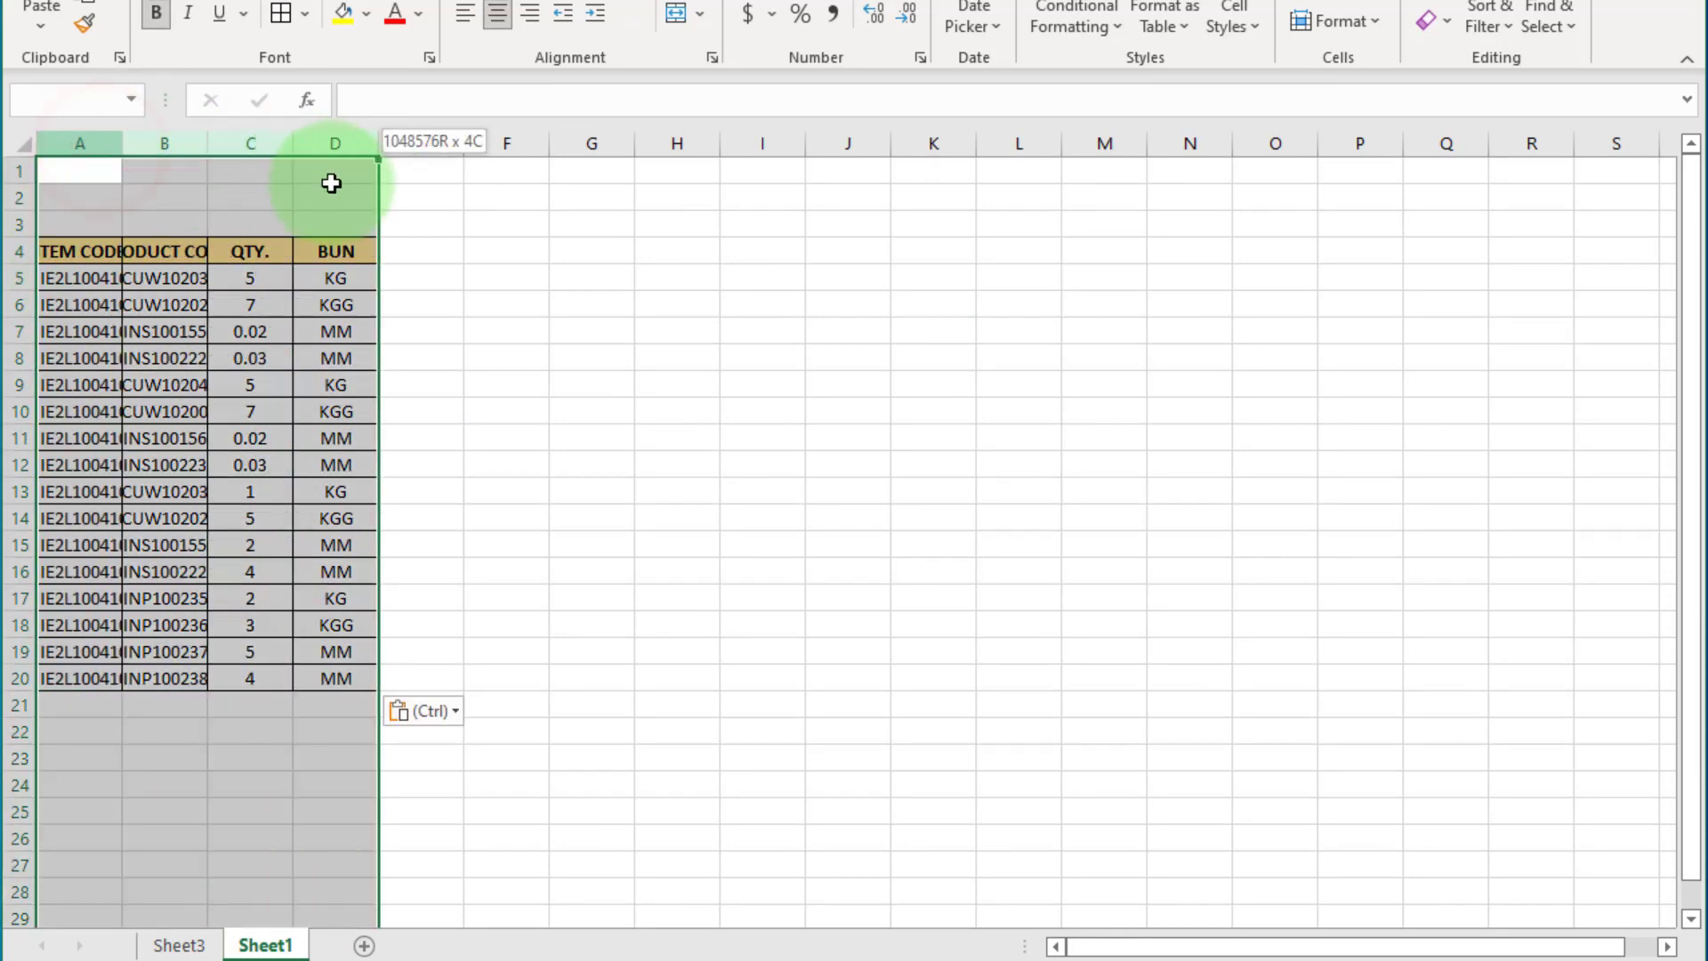
{"action": "left_click_drag", "start_coordinate": [121, 145], "coordinate": [121, 144]}
{"action": "double_click", "coordinate": [121, 144]}
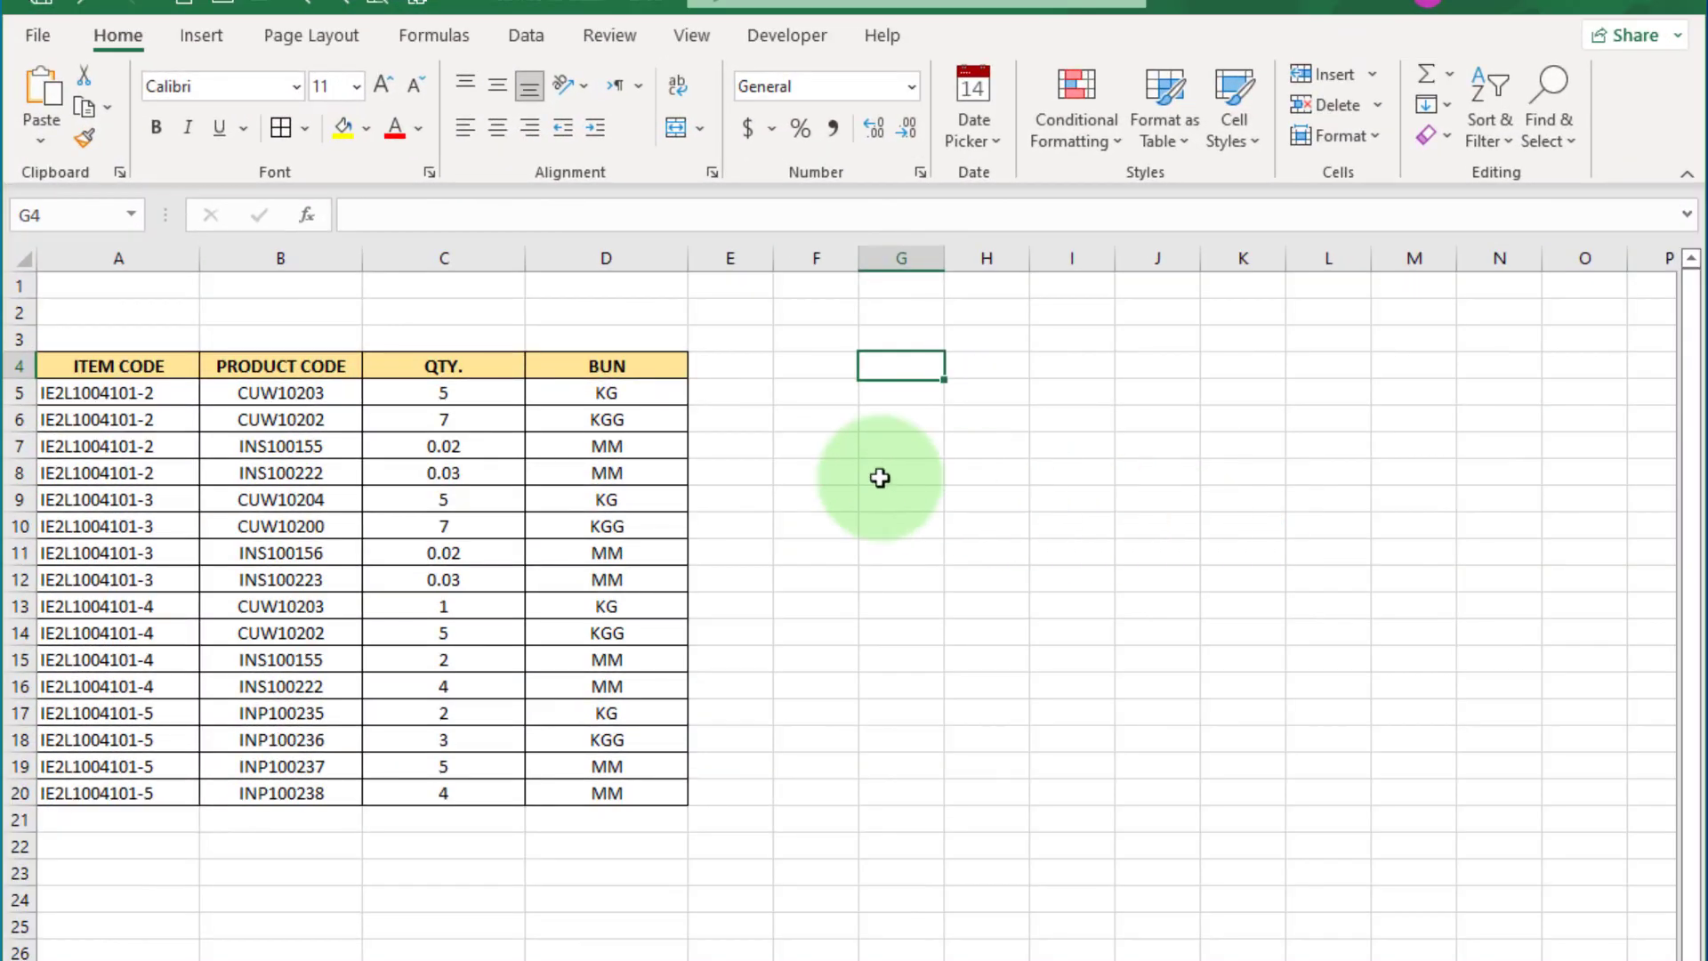
Copy the ITEM CODE header from A4 to G4 and widen column G to fit it.
{"action": "left_click", "coordinate": [171, 363]}
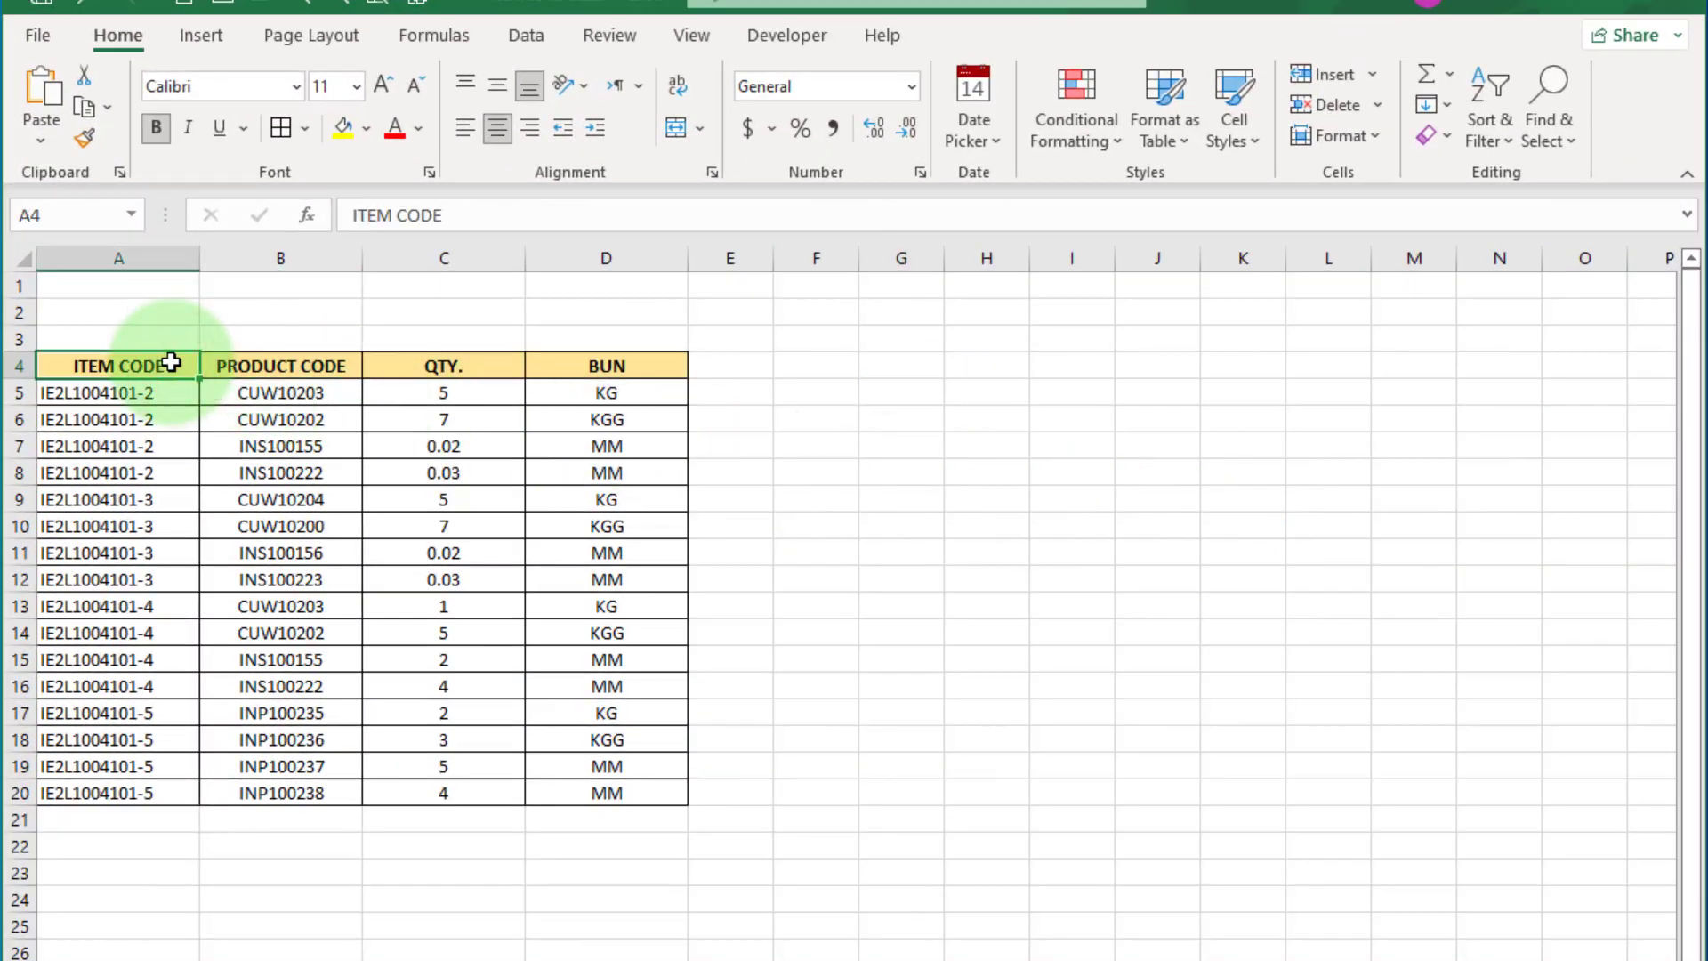
{"action": "key", "text": "ctrl+c"}
{"action": "left_click", "coordinate": [925, 364]}
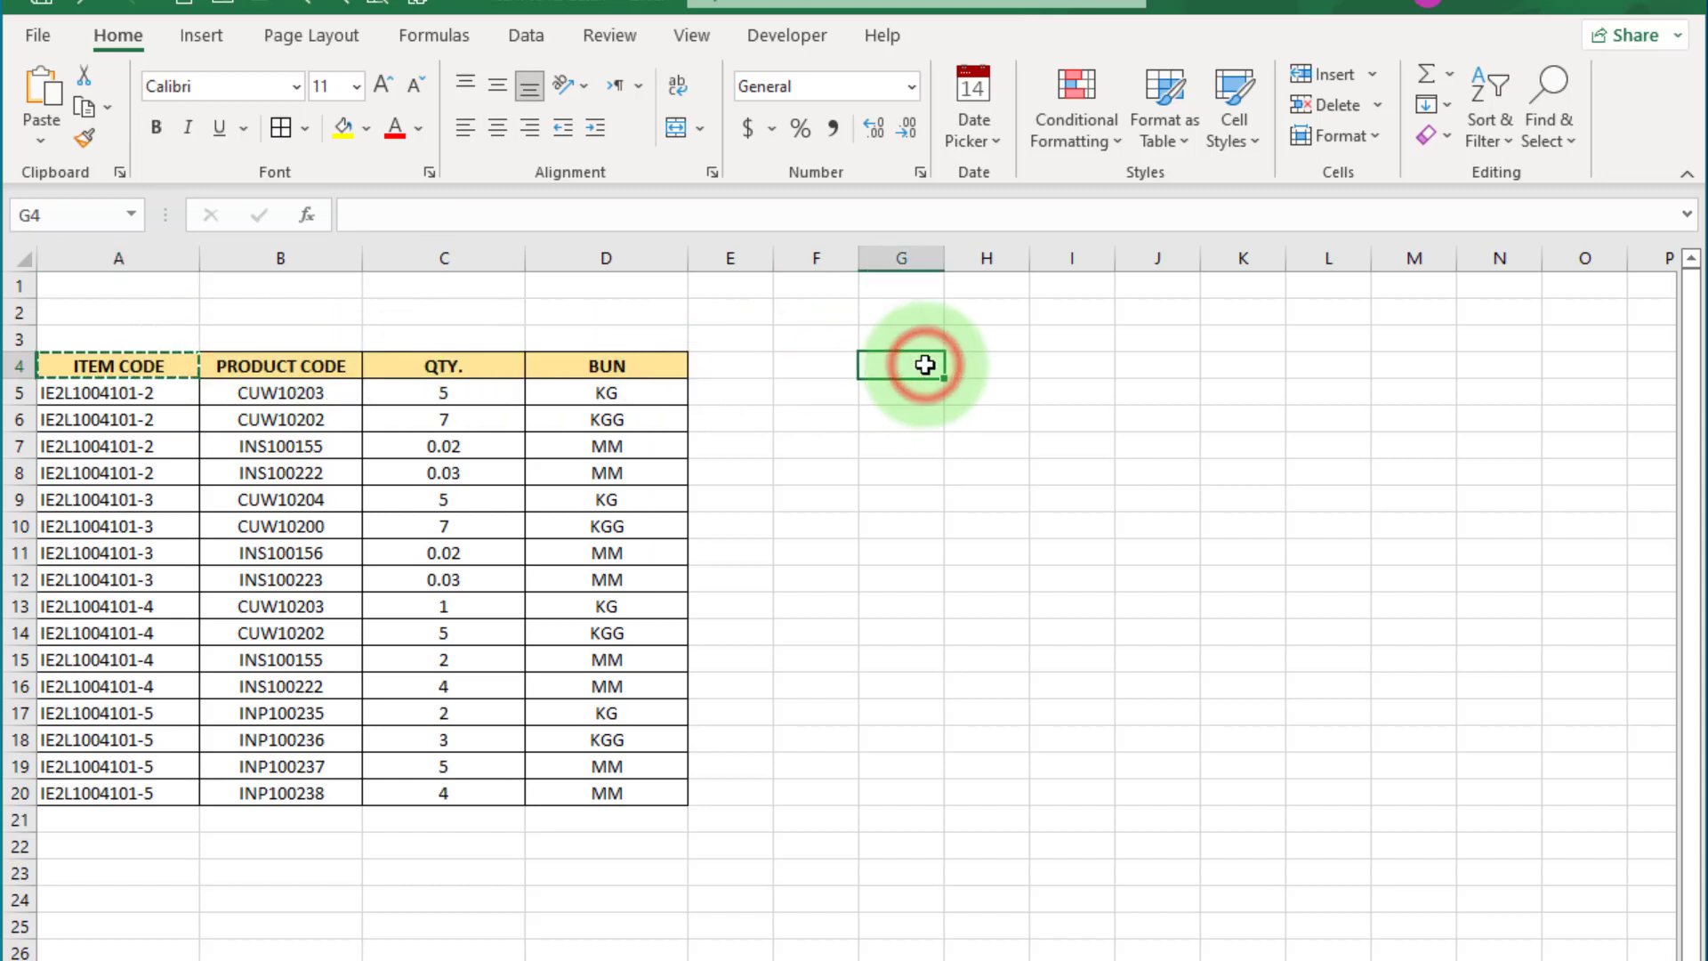
{"action": "key", "text": "ctrl+v"}
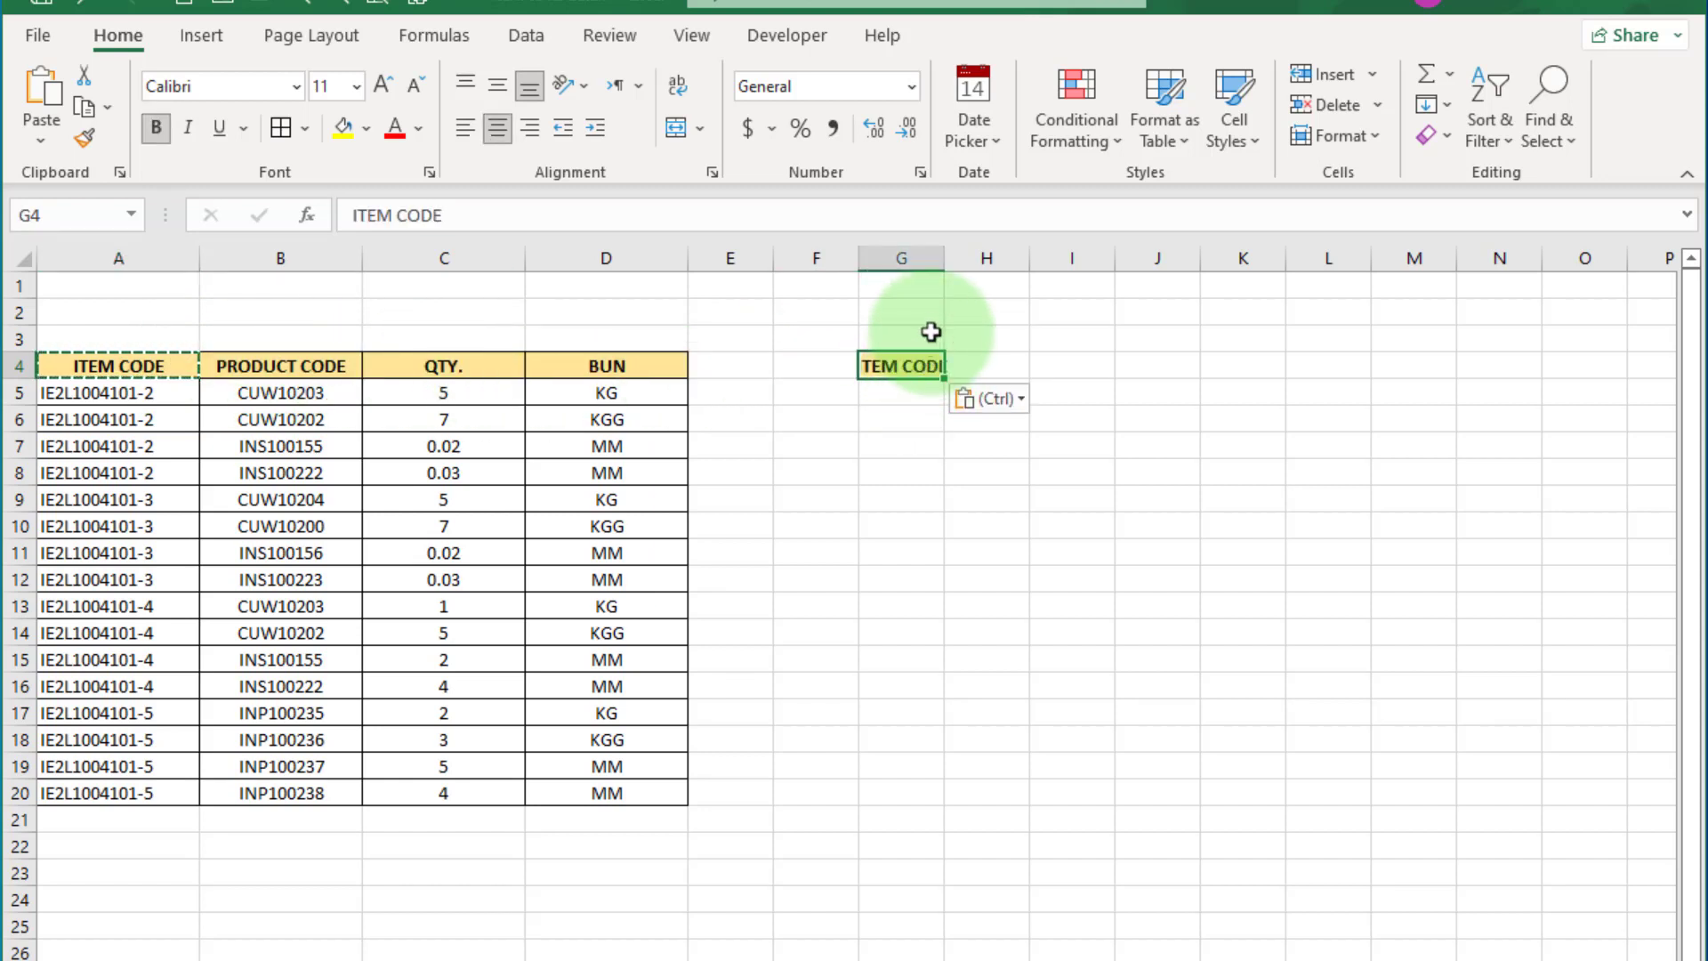
{"action": "left_click_drag", "start_coordinate": [944, 259], "coordinate": [987, 262]}
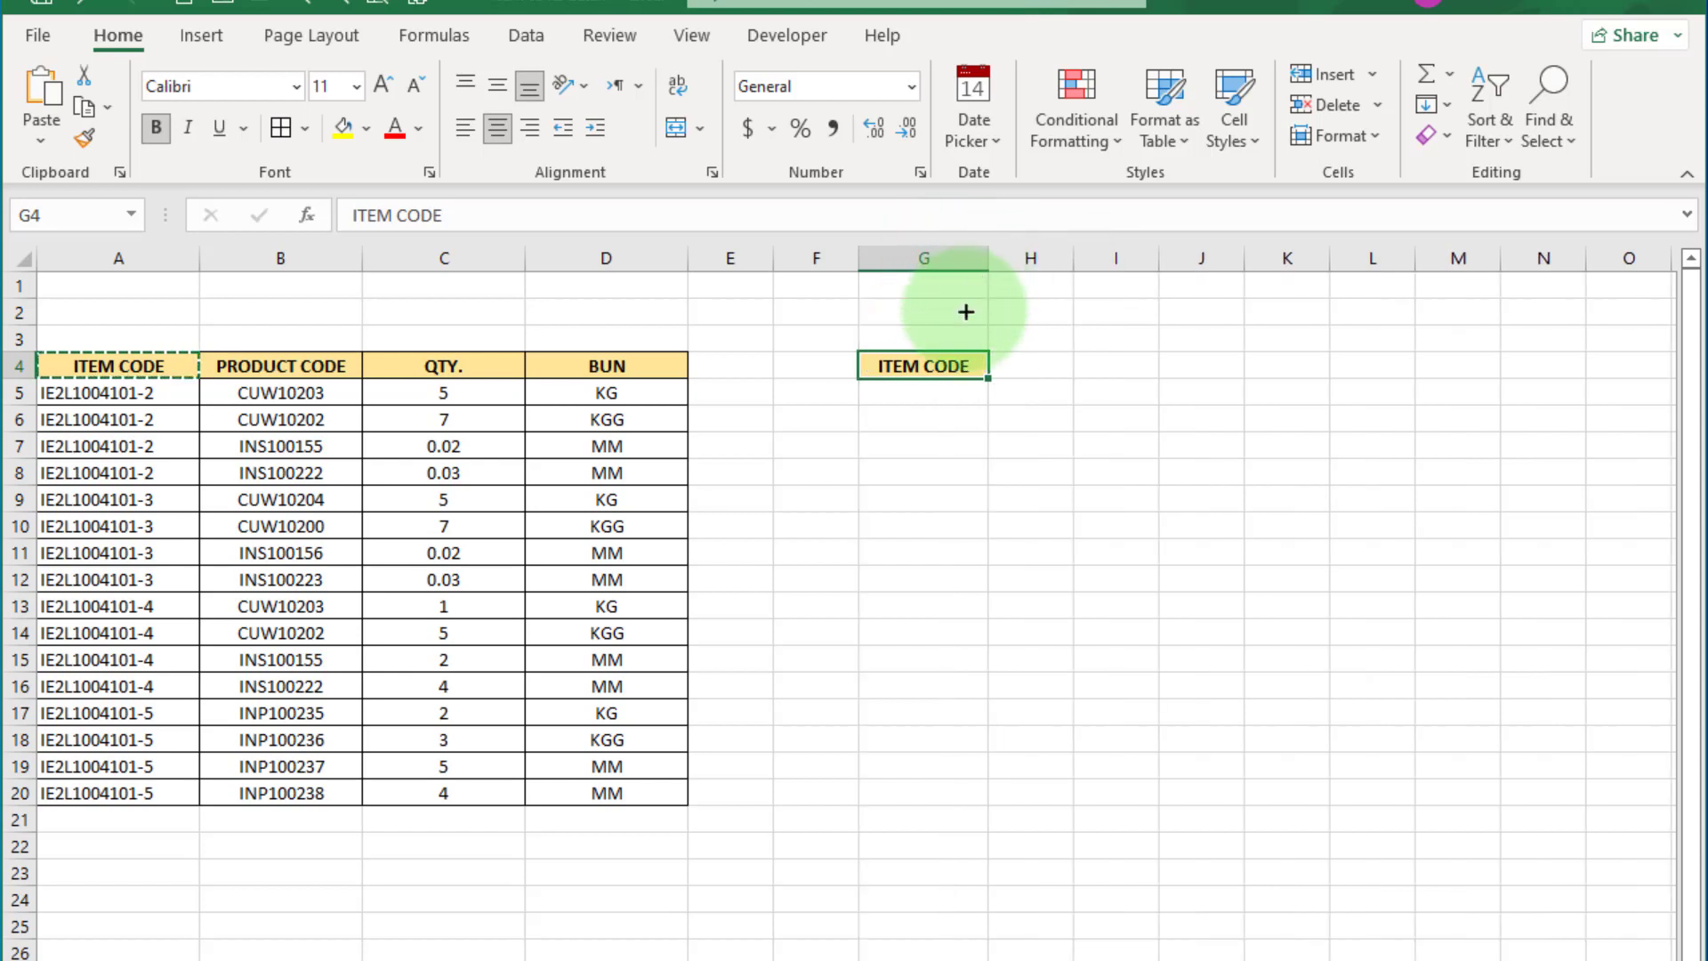
Merge and center cells G5:G8 below the copied ITEM CODE header.
{"action": "left_click", "coordinate": [919, 393]}
{"action": "left_click_drag", "start_coordinate": [934, 399], "coordinate": [953, 471]}
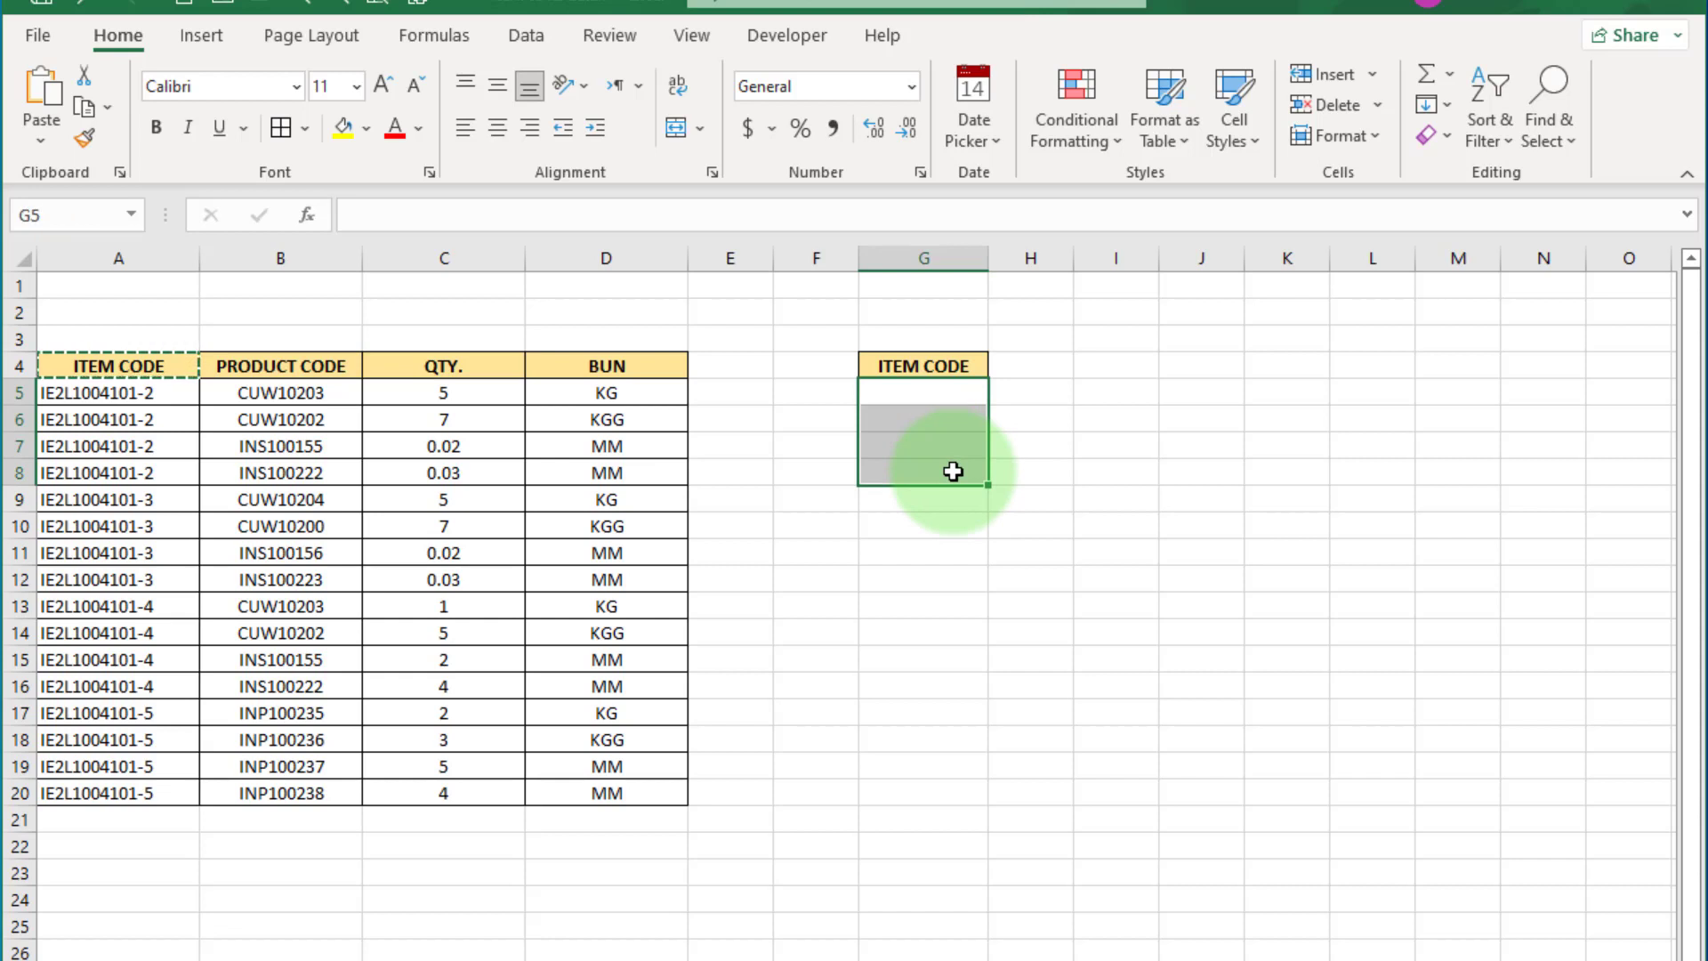
{"action": "left_click", "coordinate": [703, 129]}
{"action": "left_click", "coordinate": [759, 172]}
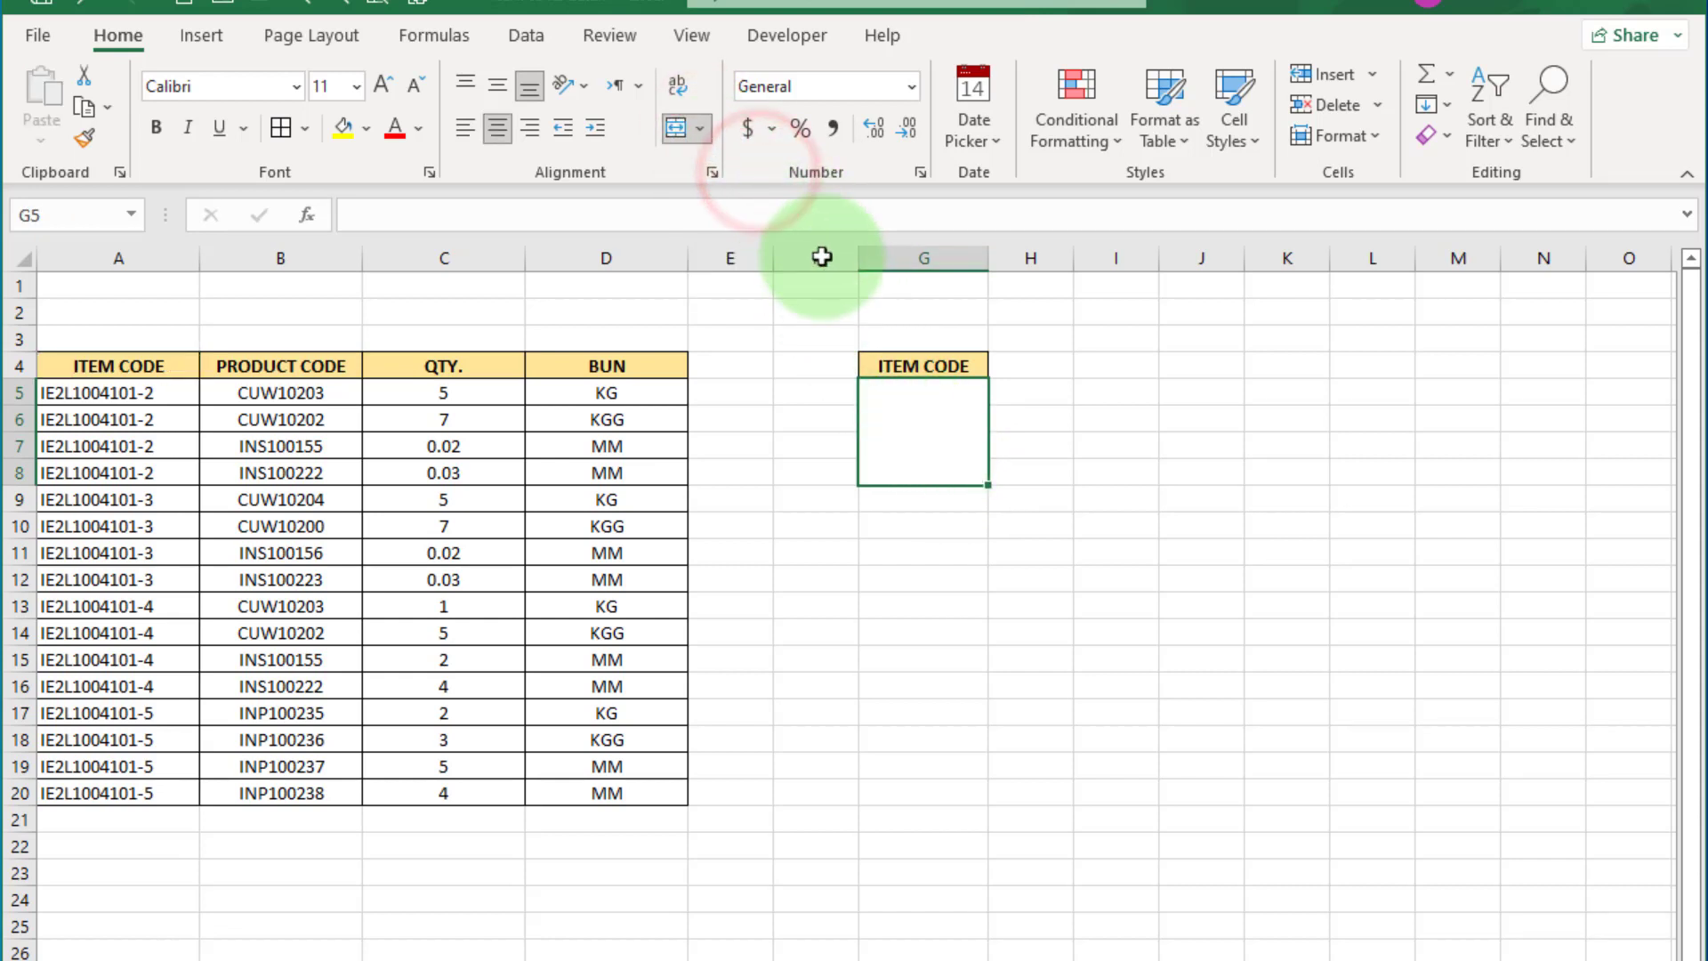
Copy item code IE2L1004101-2 from A5 into merged cell G5 and align it vertically to the middle.
{"action": "double_click", "coordinate": [927, 423]}
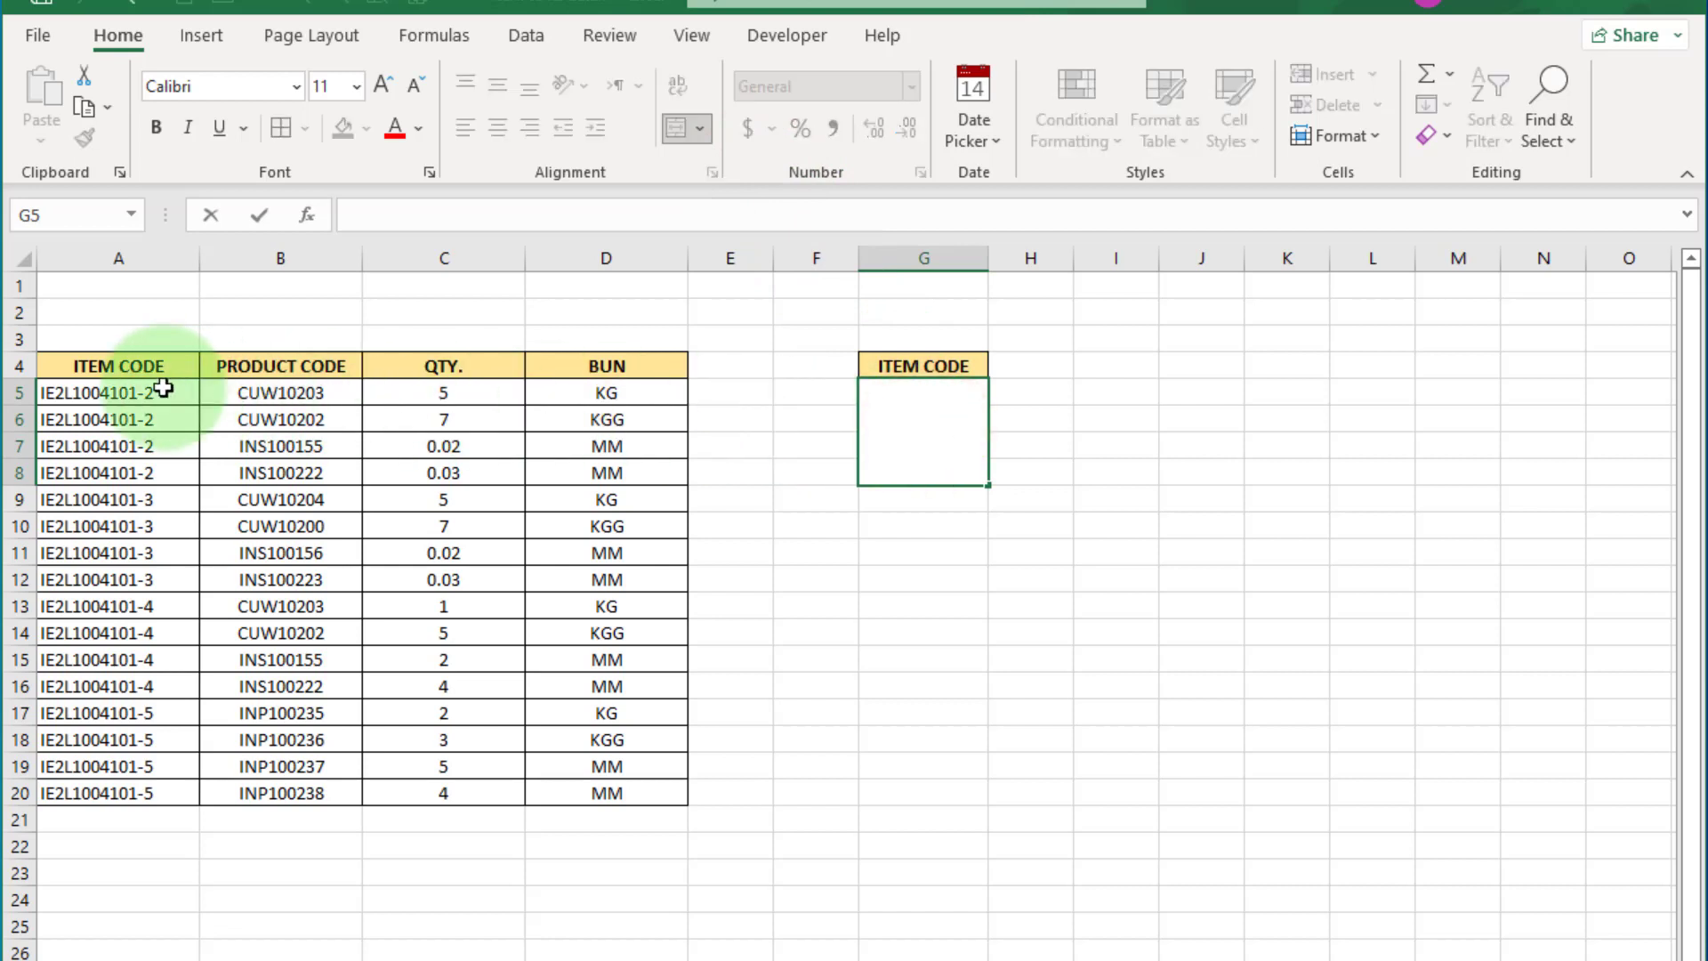
{"action": "left_click", "coordinate": [163, 389]}
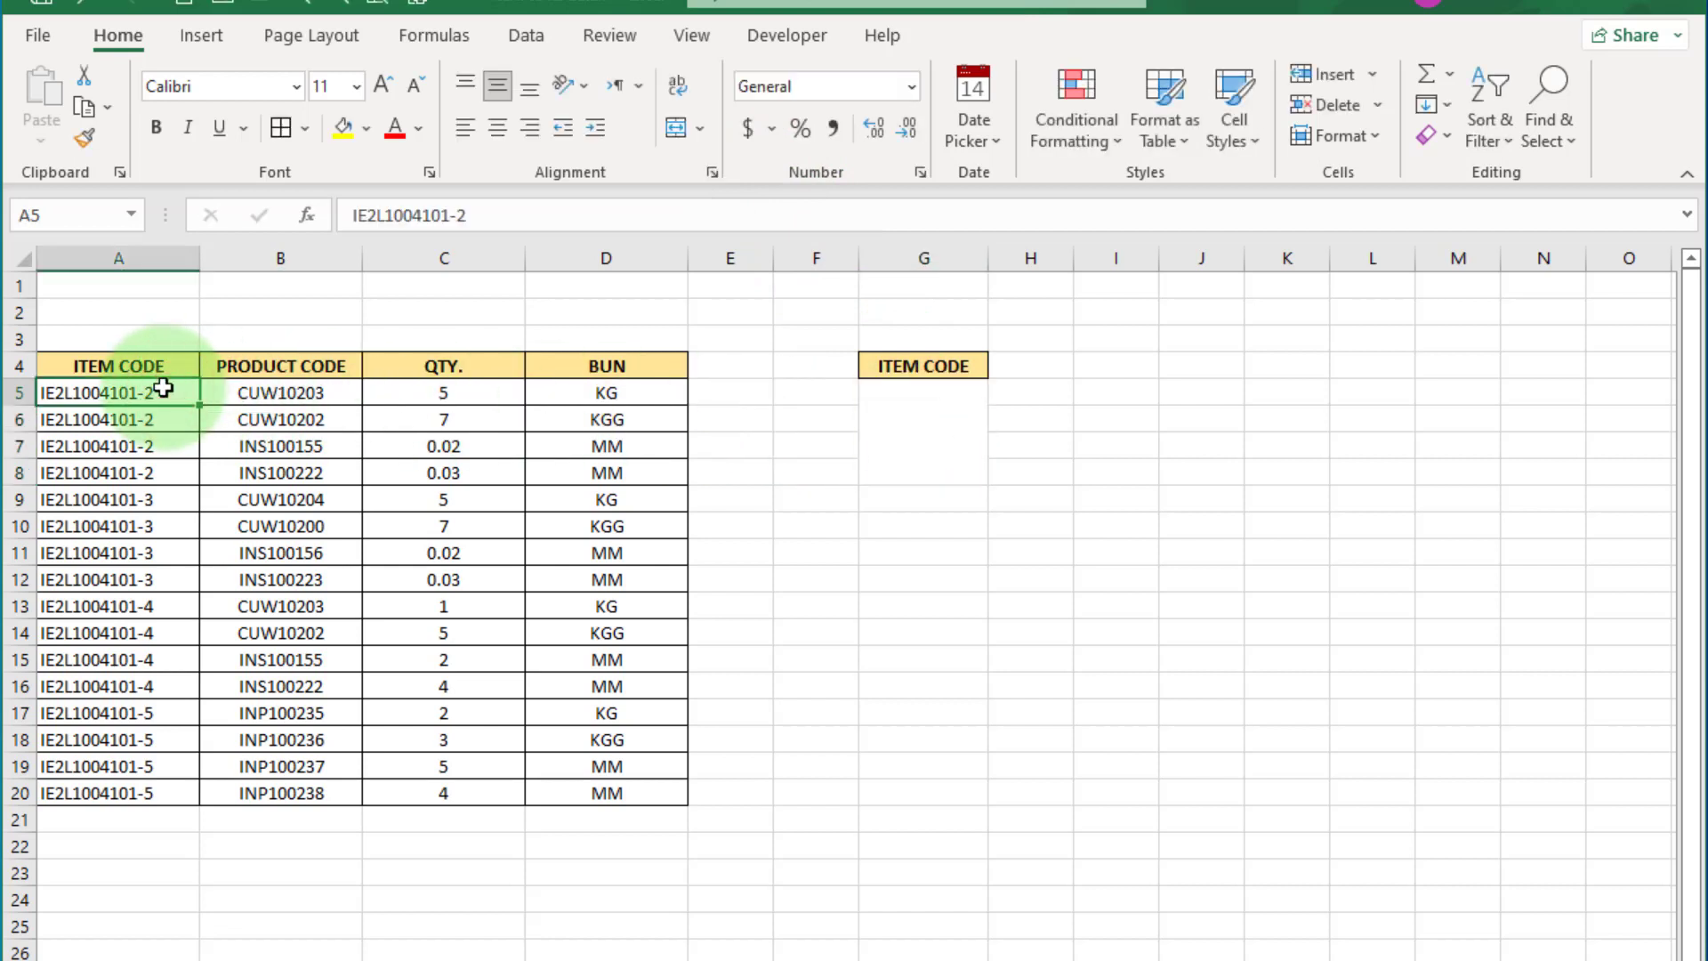
{"action": "key", "text": "ctrl+c"}
{"action": "left_click", "coordinate": [890, 419]}
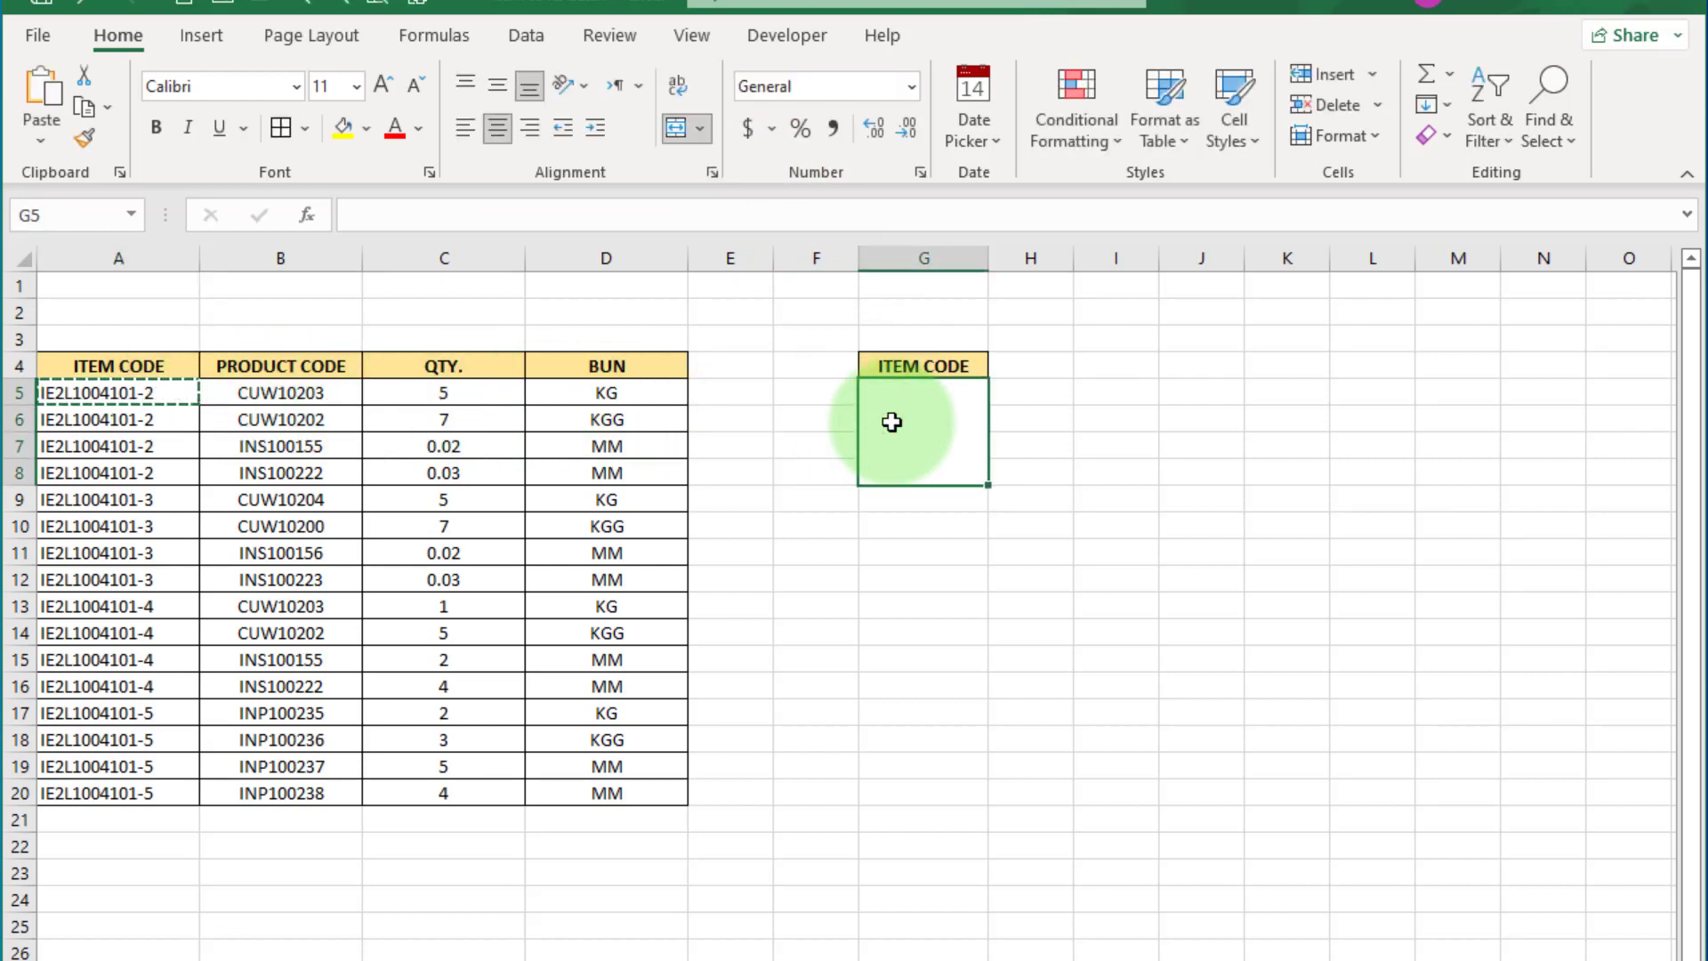
{"action": "key", "text": "ctrl+v"}
{"action": "key", "text": "ctrl"}
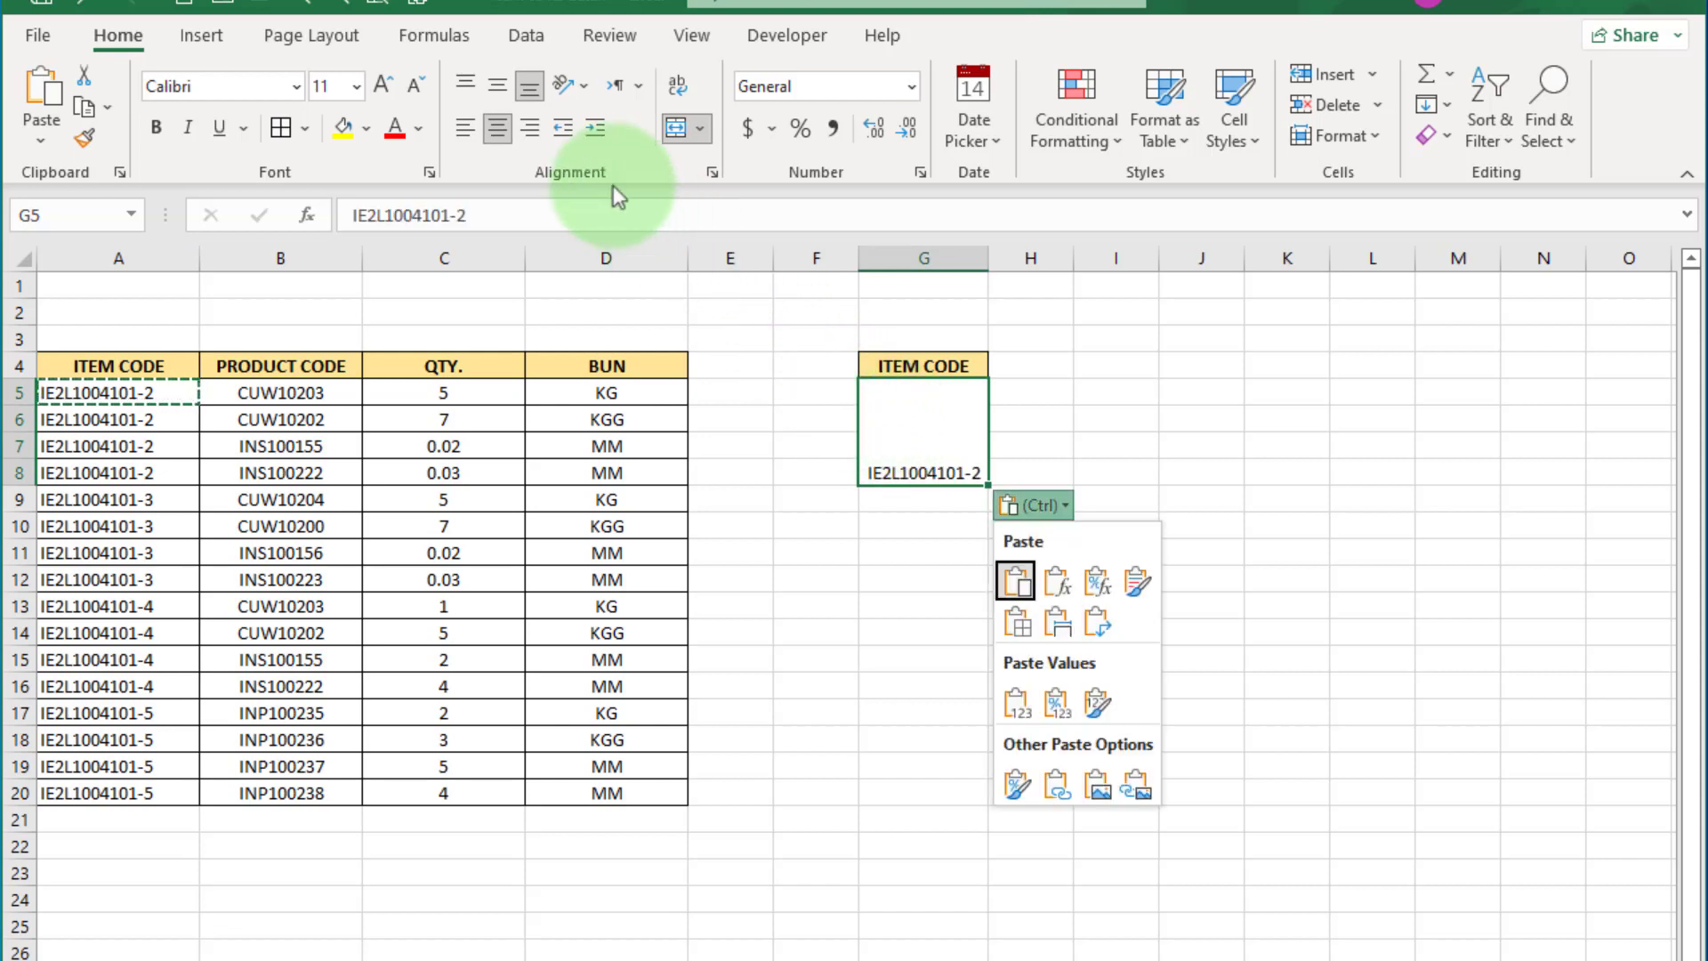
{"action": "left_click", "coordinate": [494, 85]}
{"action": "left_click", "coordinate": [494, 86]}
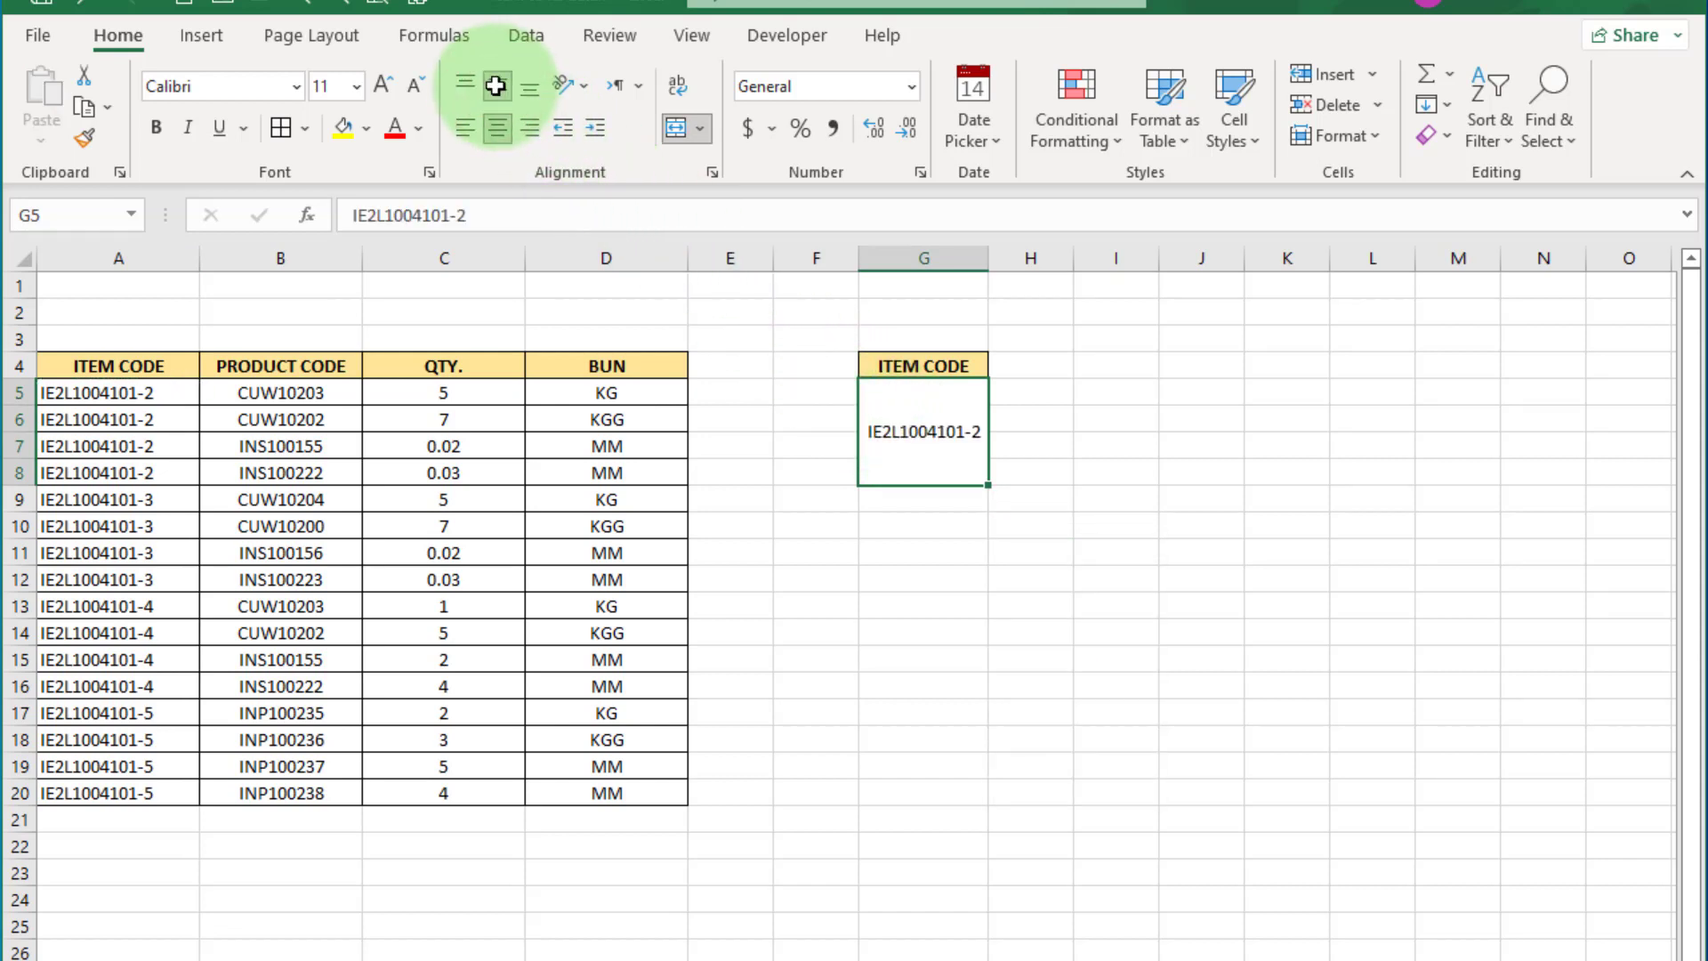
Start a MATCH formula in H5 with the absolute reference $G$5 as its lookup value.
{"action": "left_click", "coordinate": [1035, 388]}
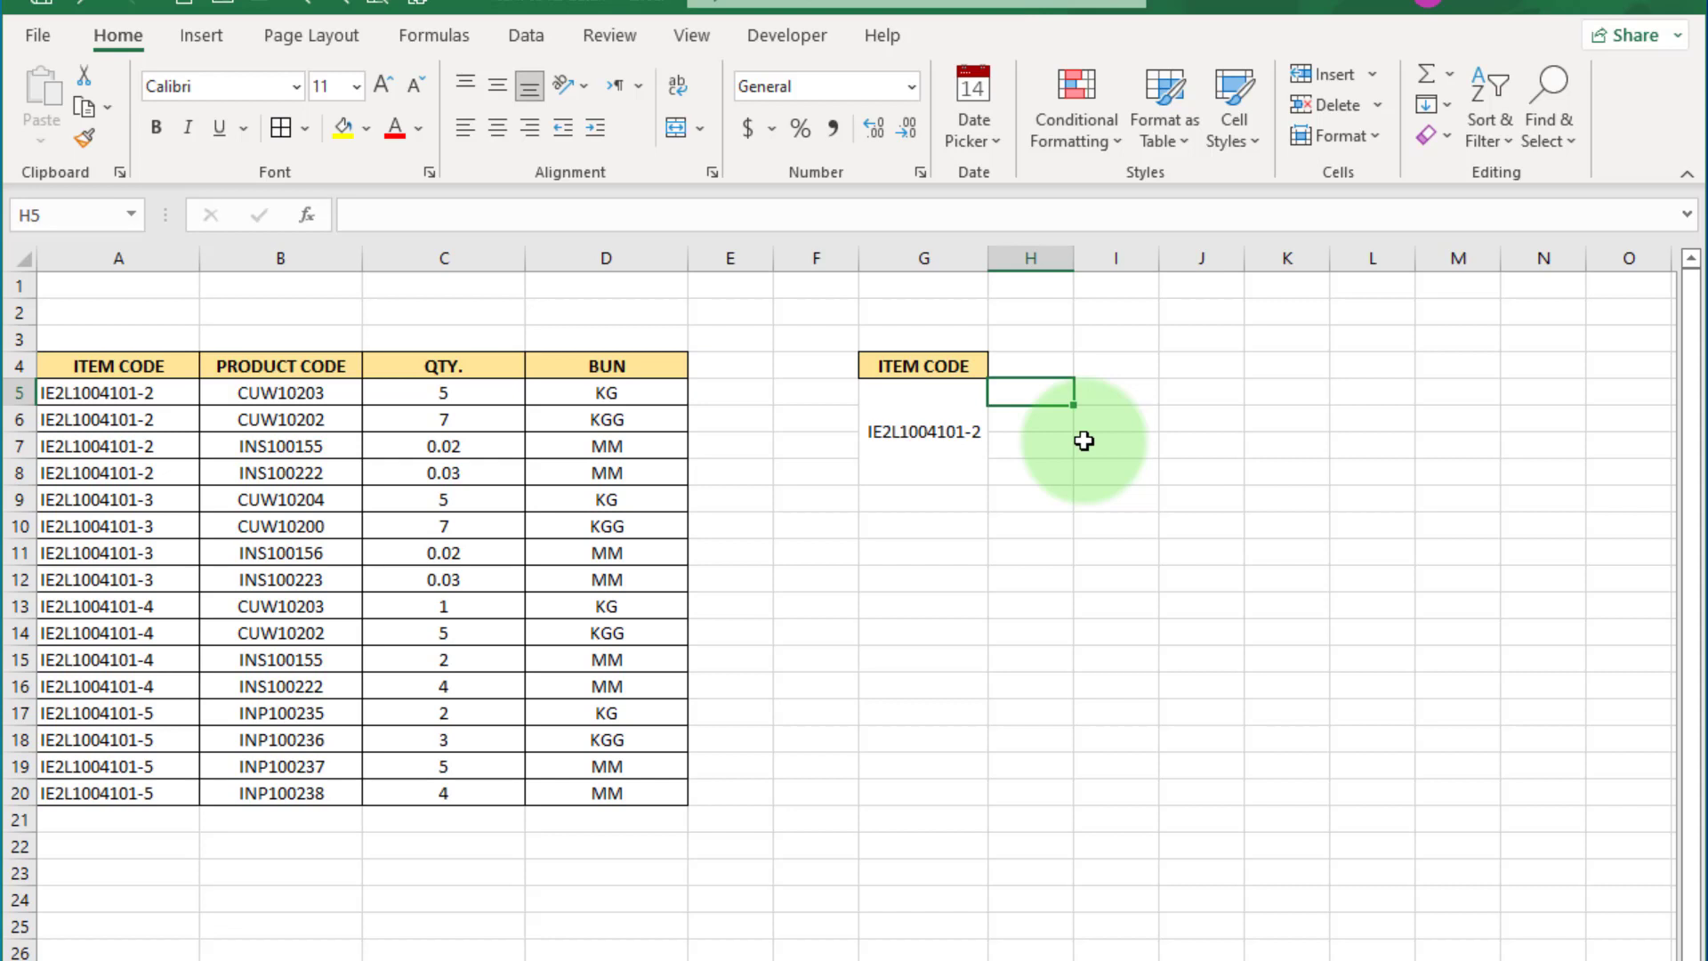
{"action": "type", "text": "="}
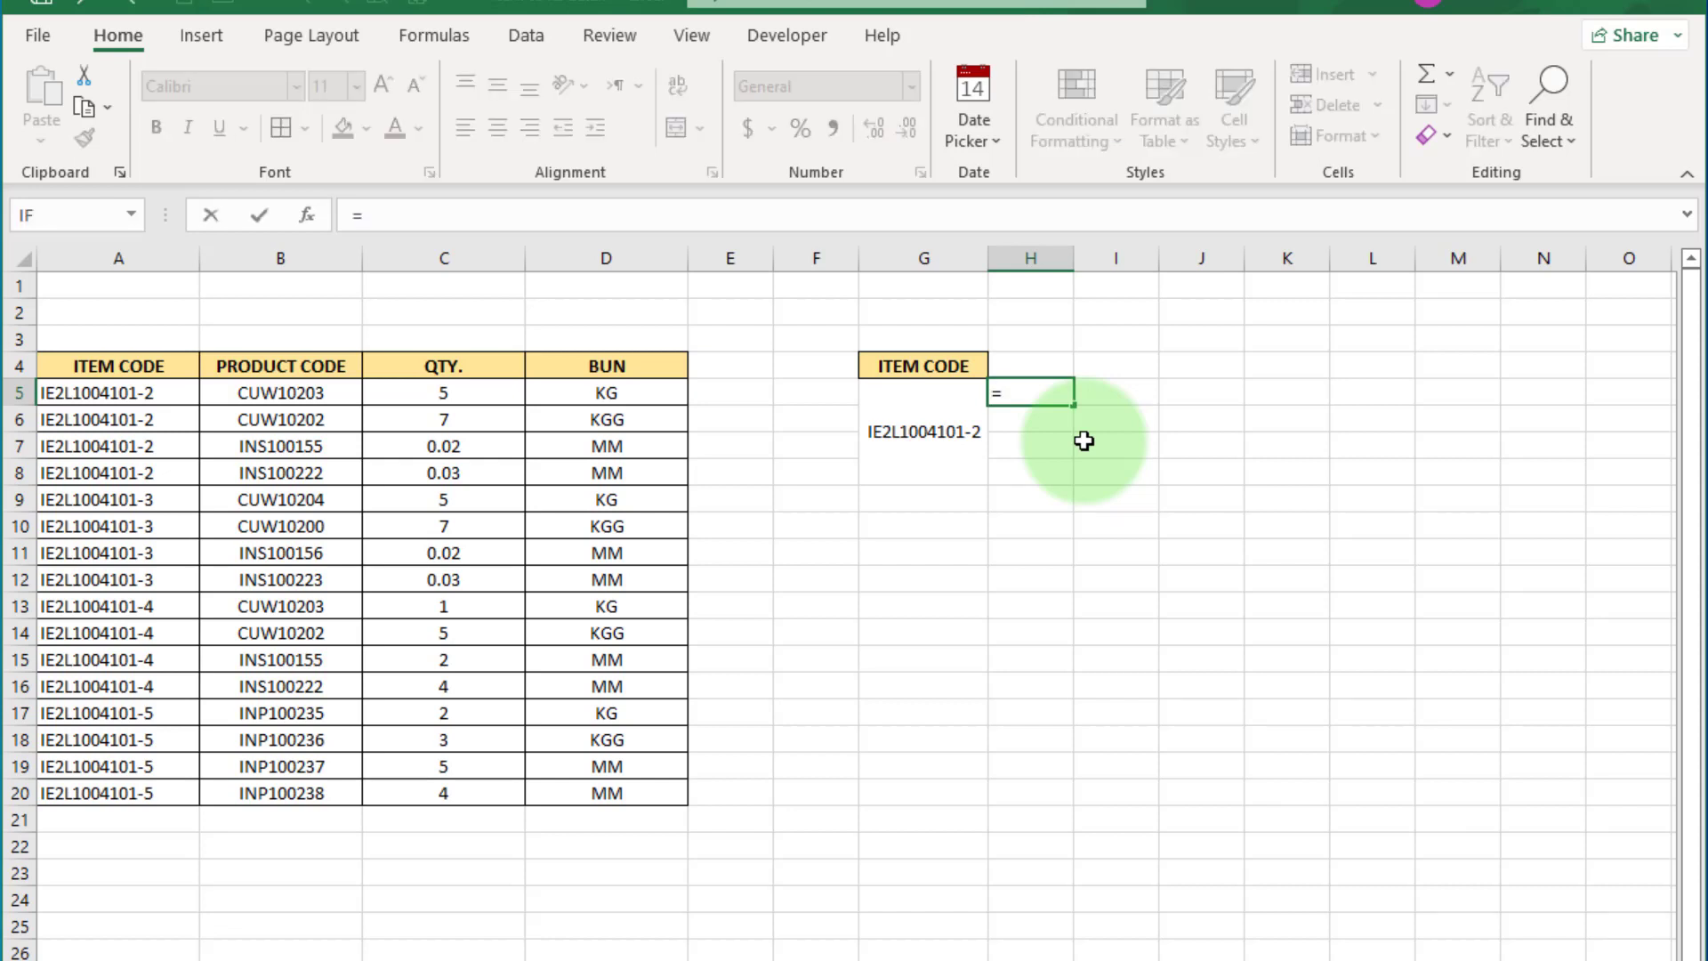
{"action": "type", "text": "MAT"}
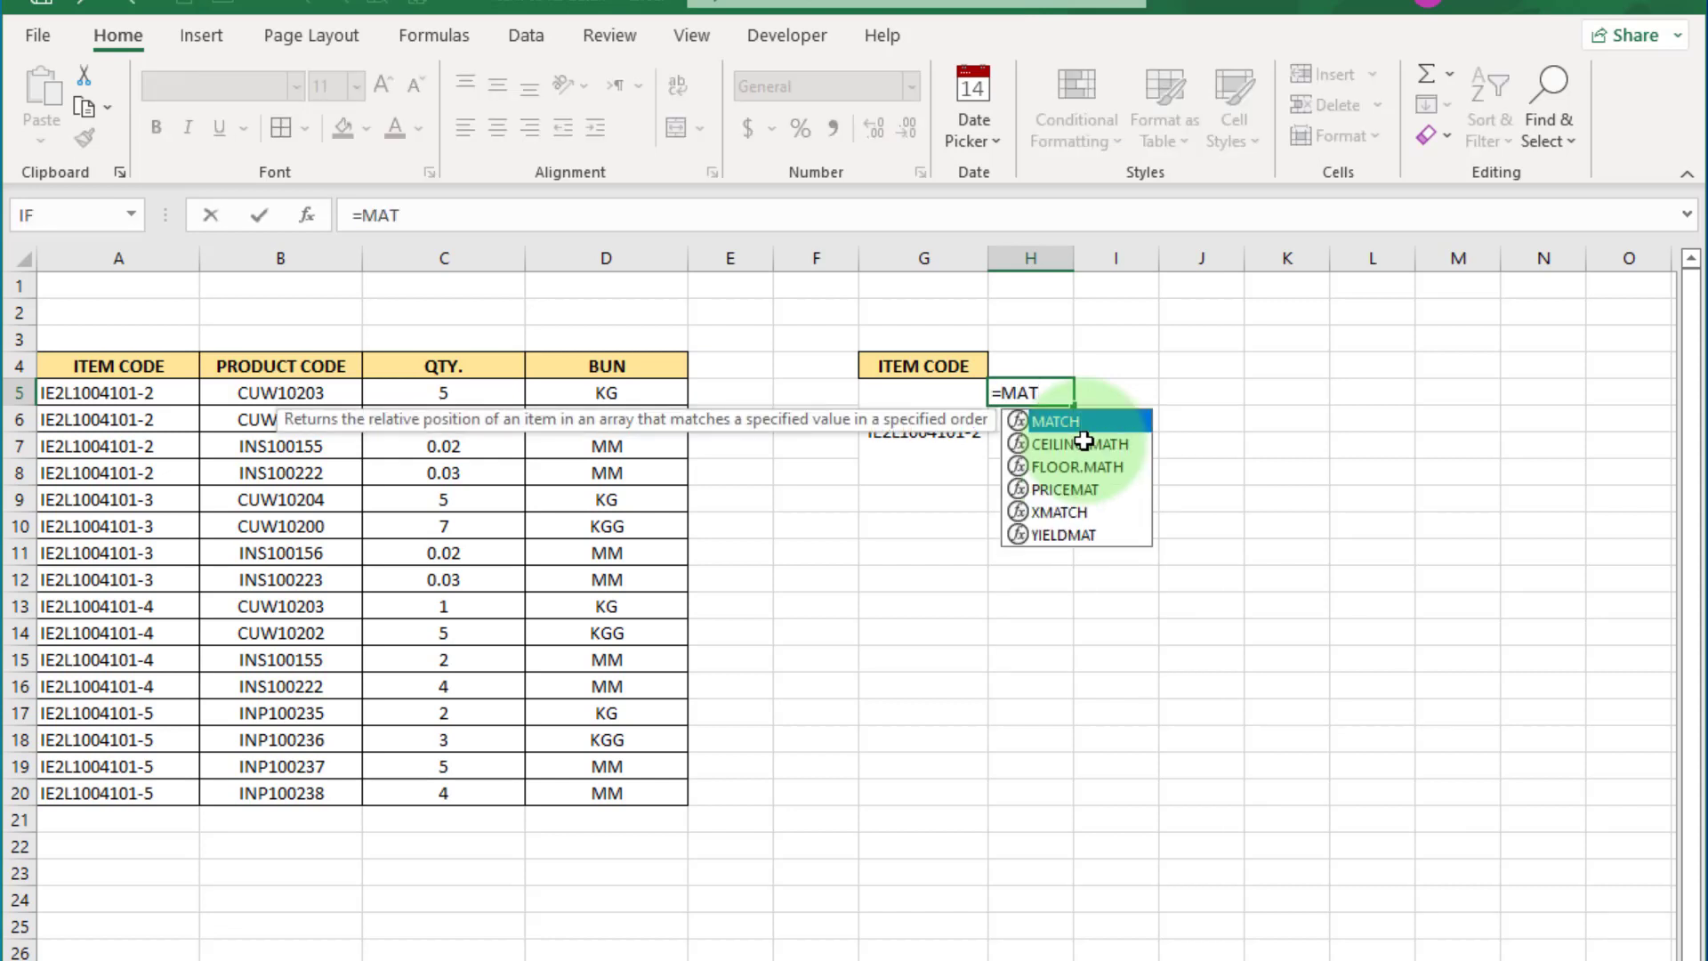
{"action": "double_click", "coordinate": [1052, 421]}
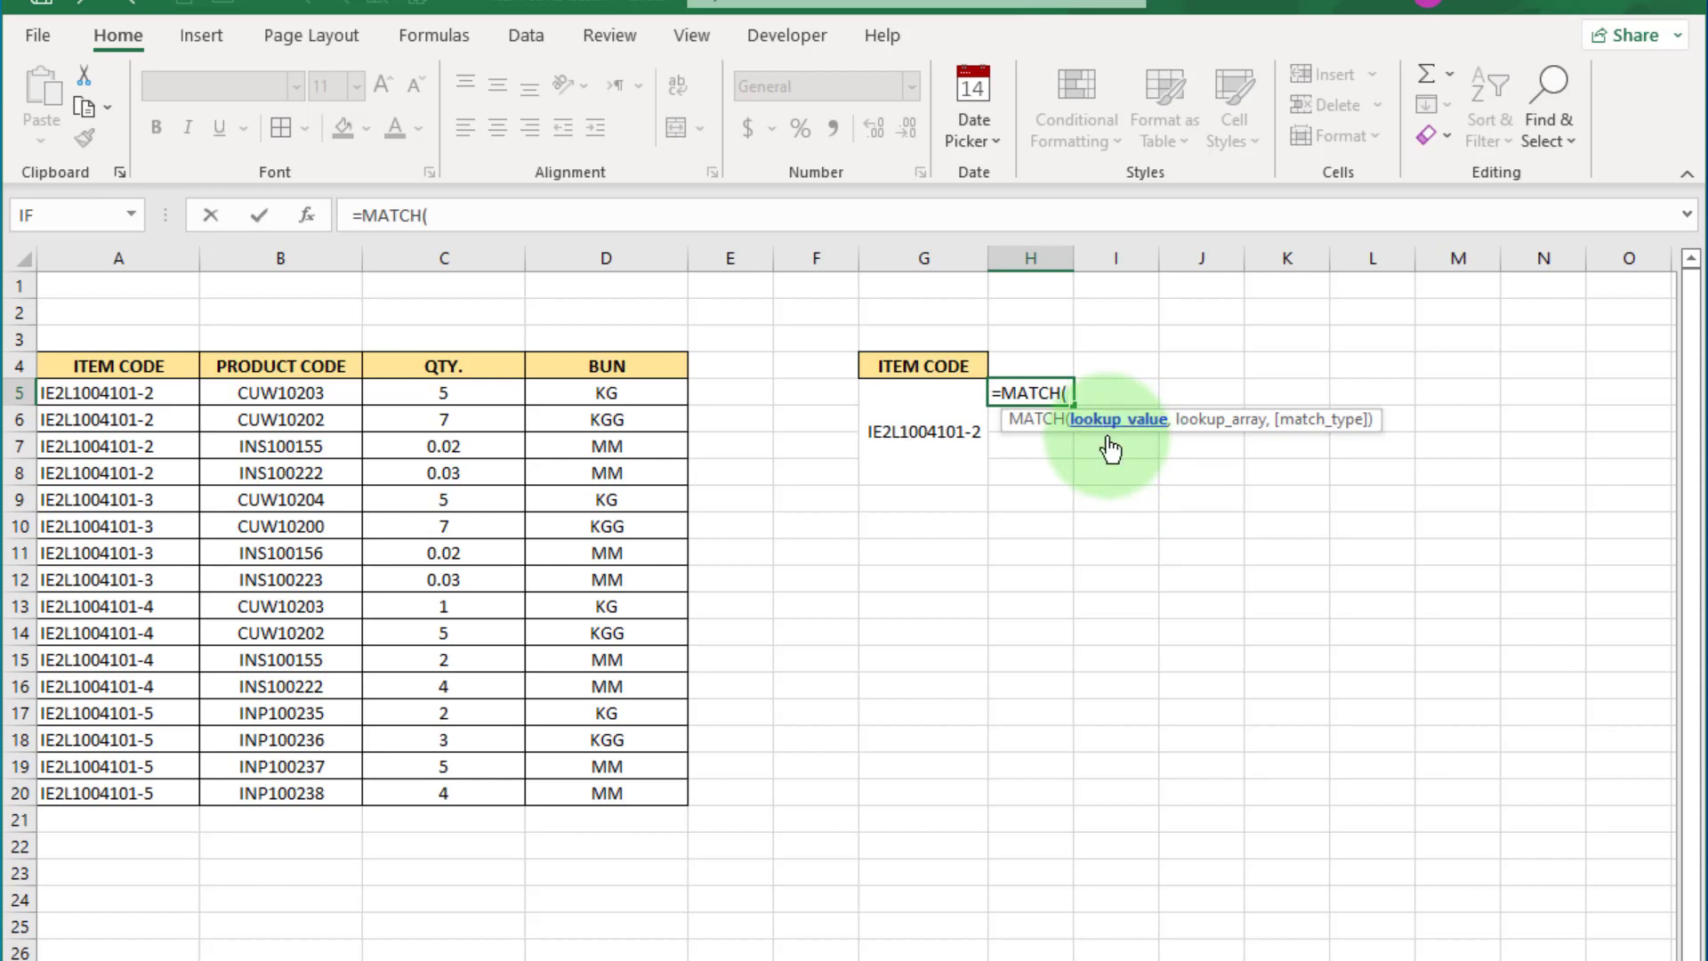
{"action": "left_click", "coordinate": [916, 444]}
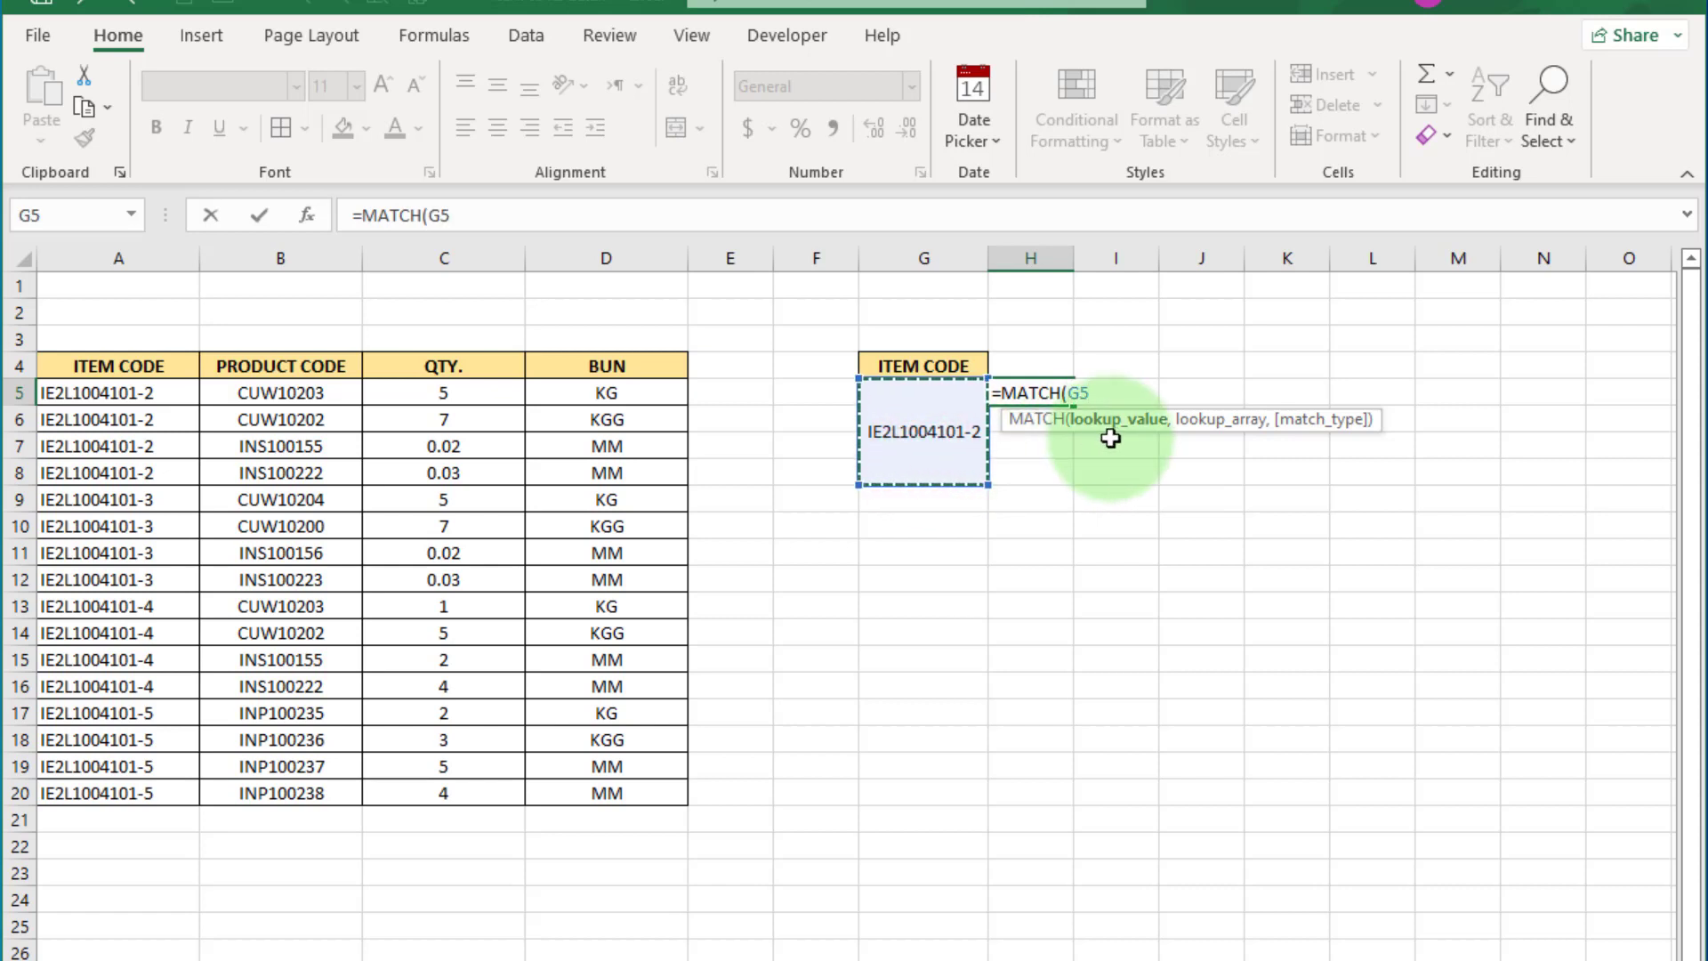
{"action": "key", "text": "F4"}
{"action": "type", "text": ","}
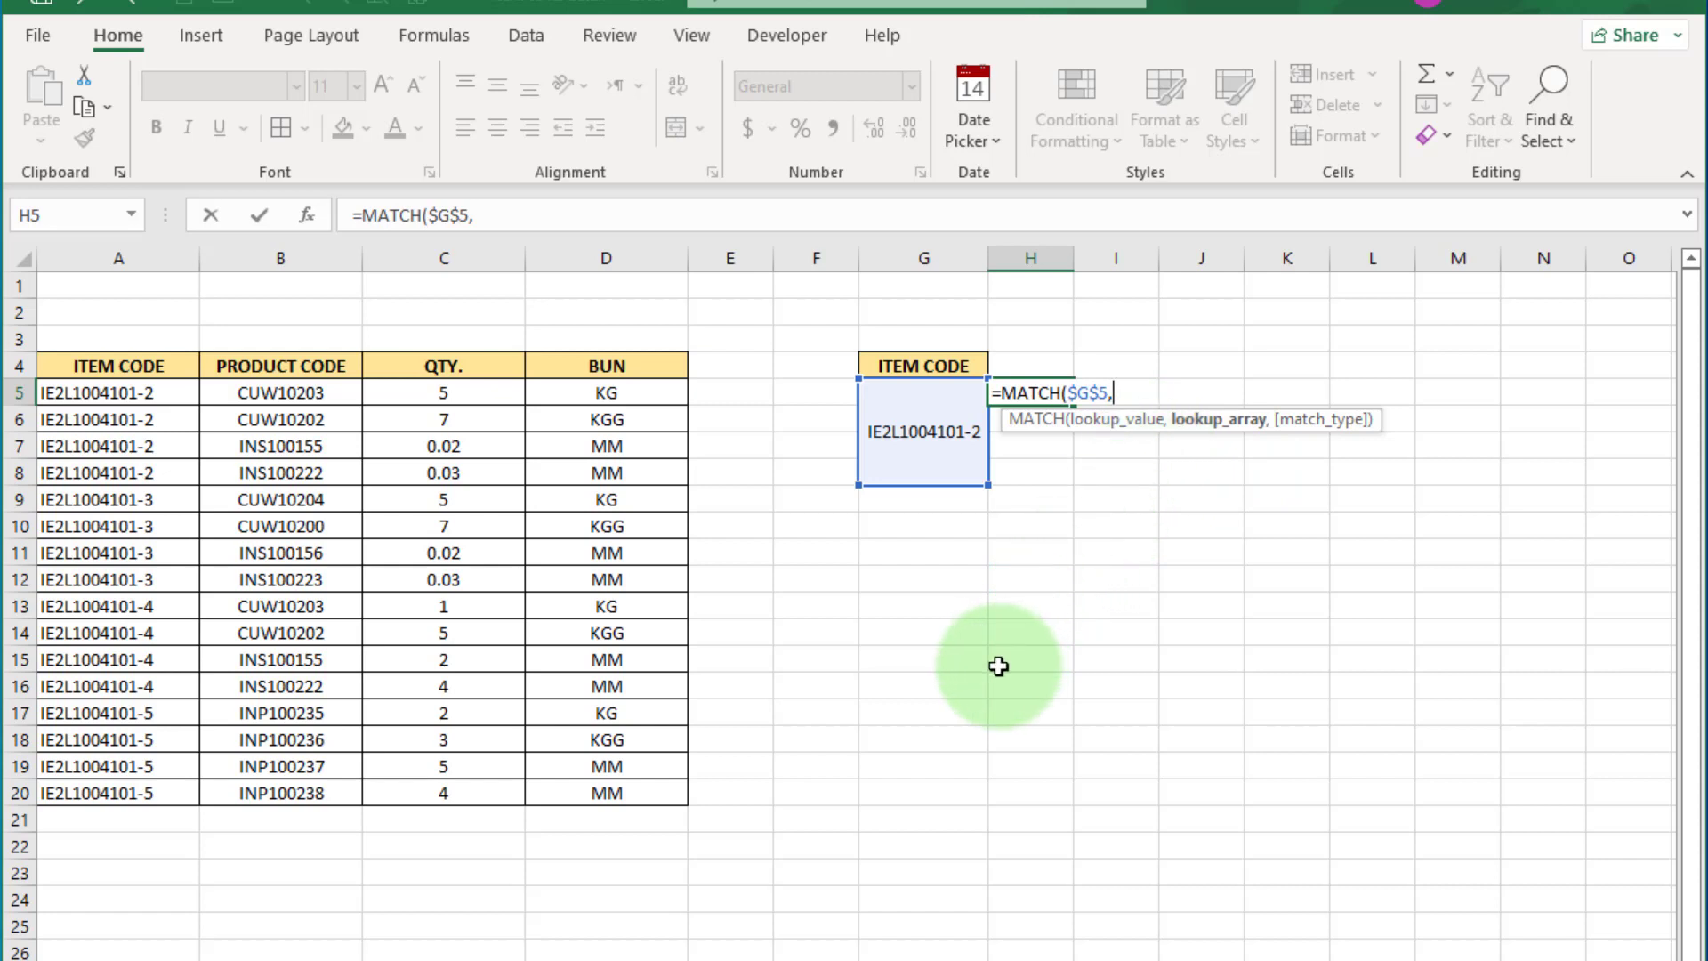
Nest an OFFSET function as the MATCH lookup array, with reference $A$1 and H4 as its rows argument.
{"action": "type", "text": "OF"}
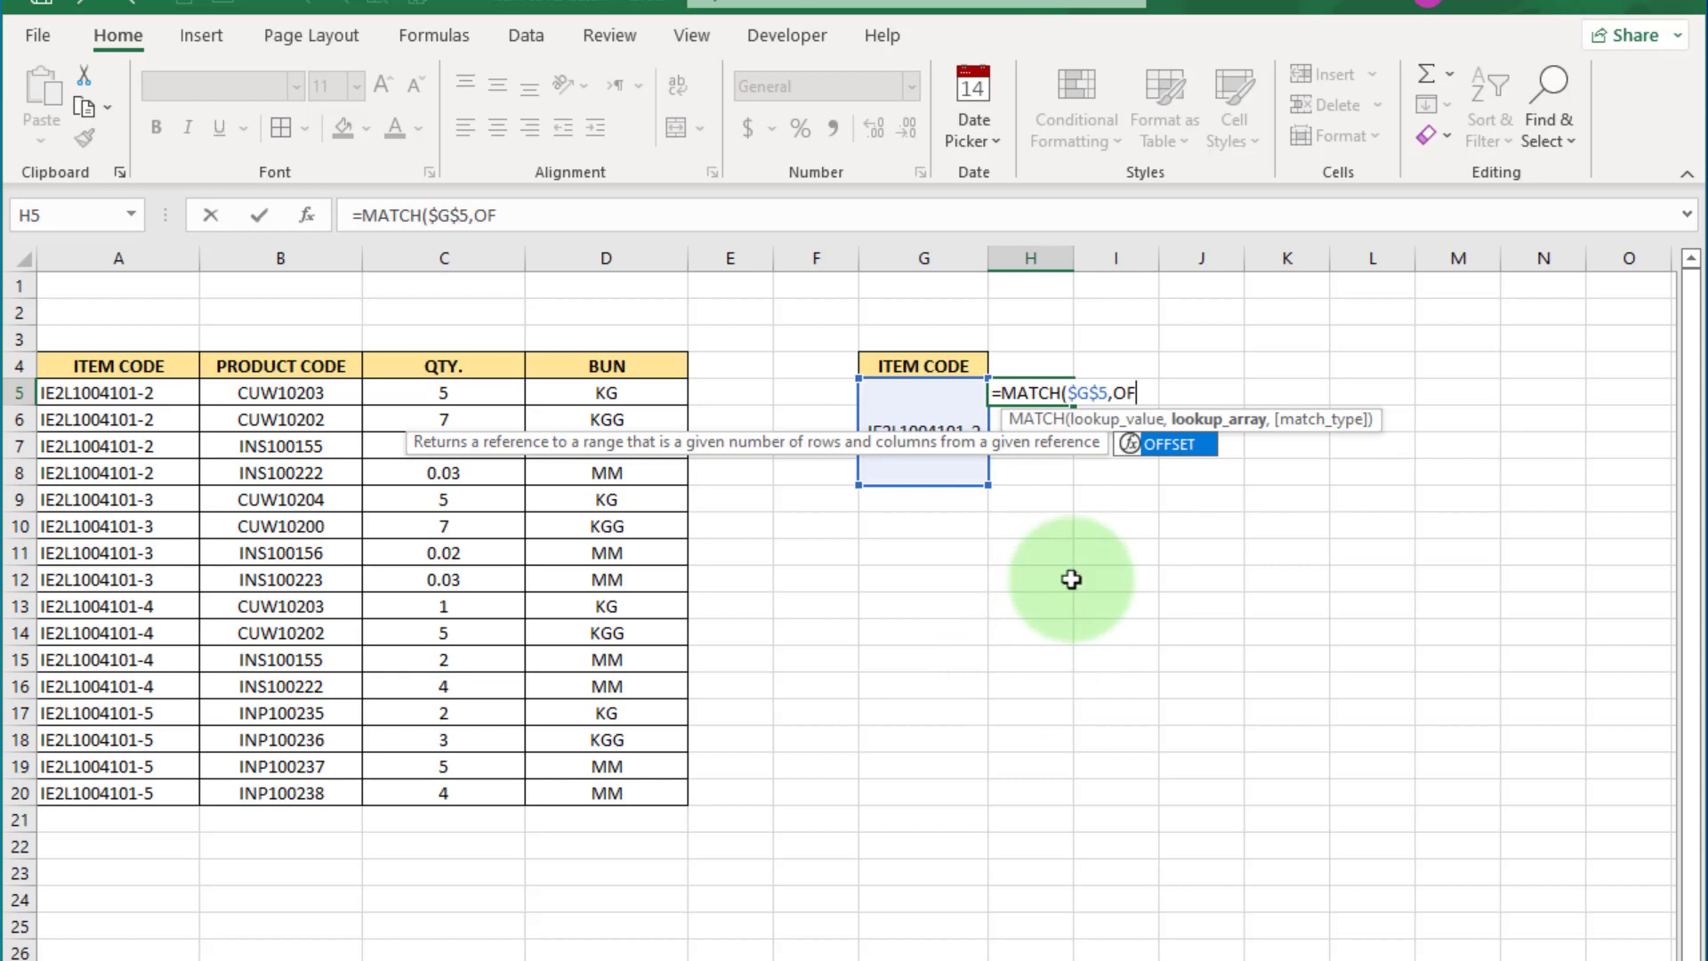
{"action": "double_click", "coordinate": [1180, 445]}
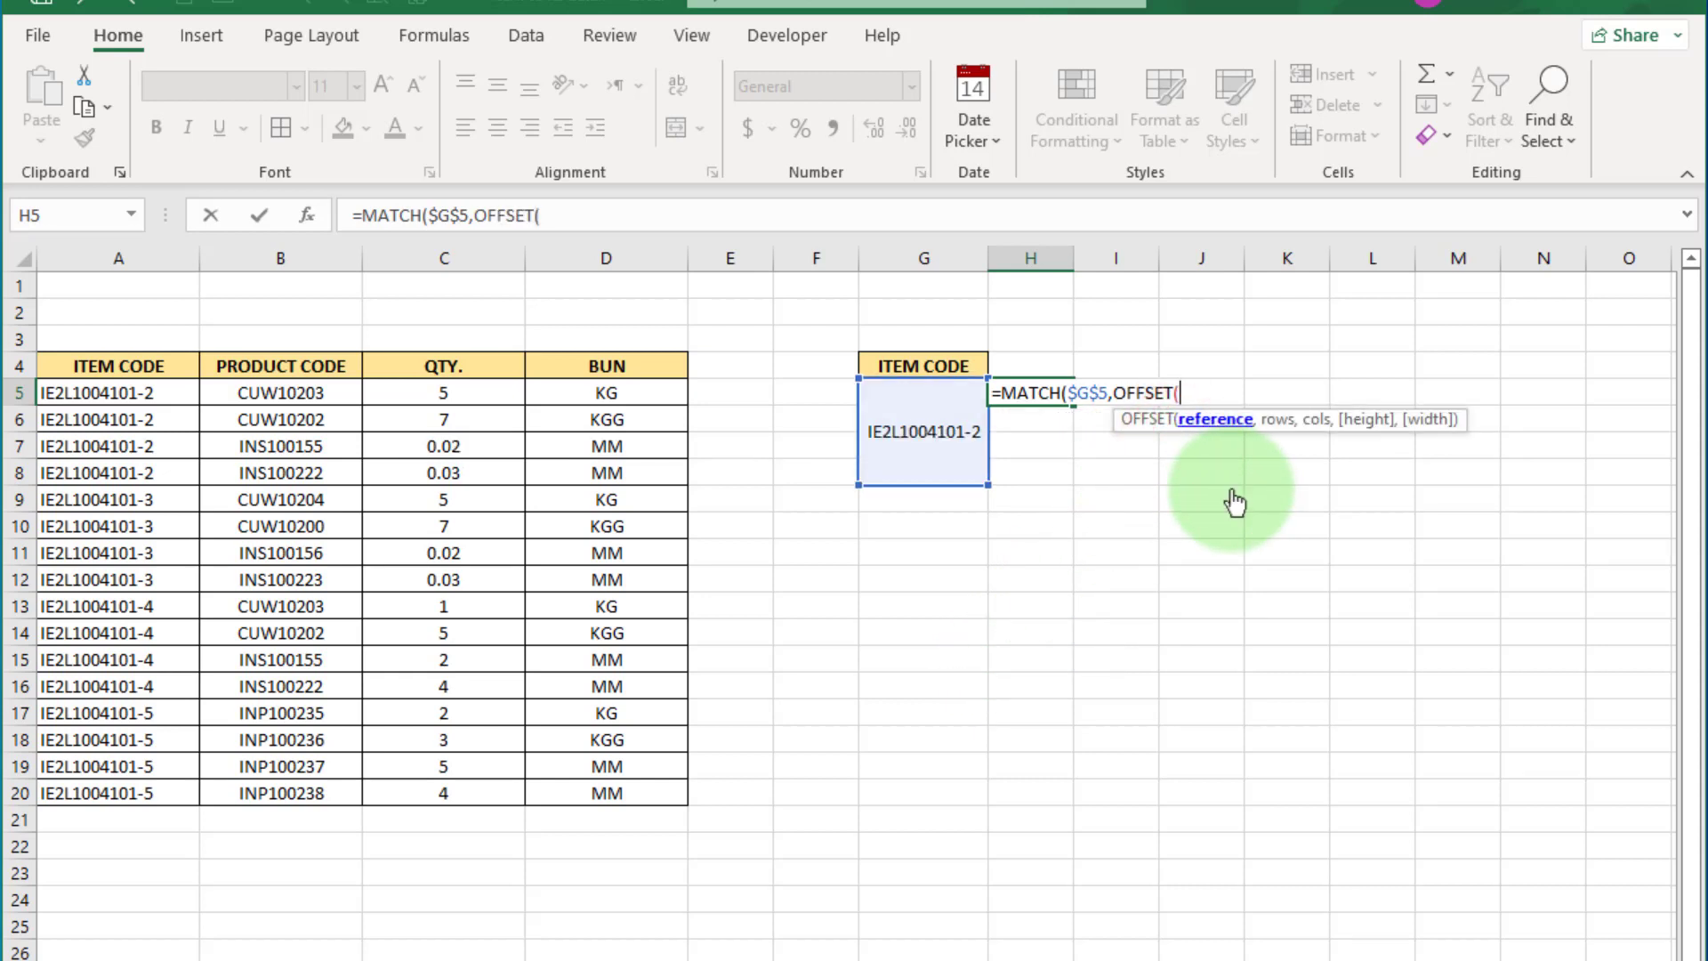
{"action": "left_click", "coordinate": [130, 290]}
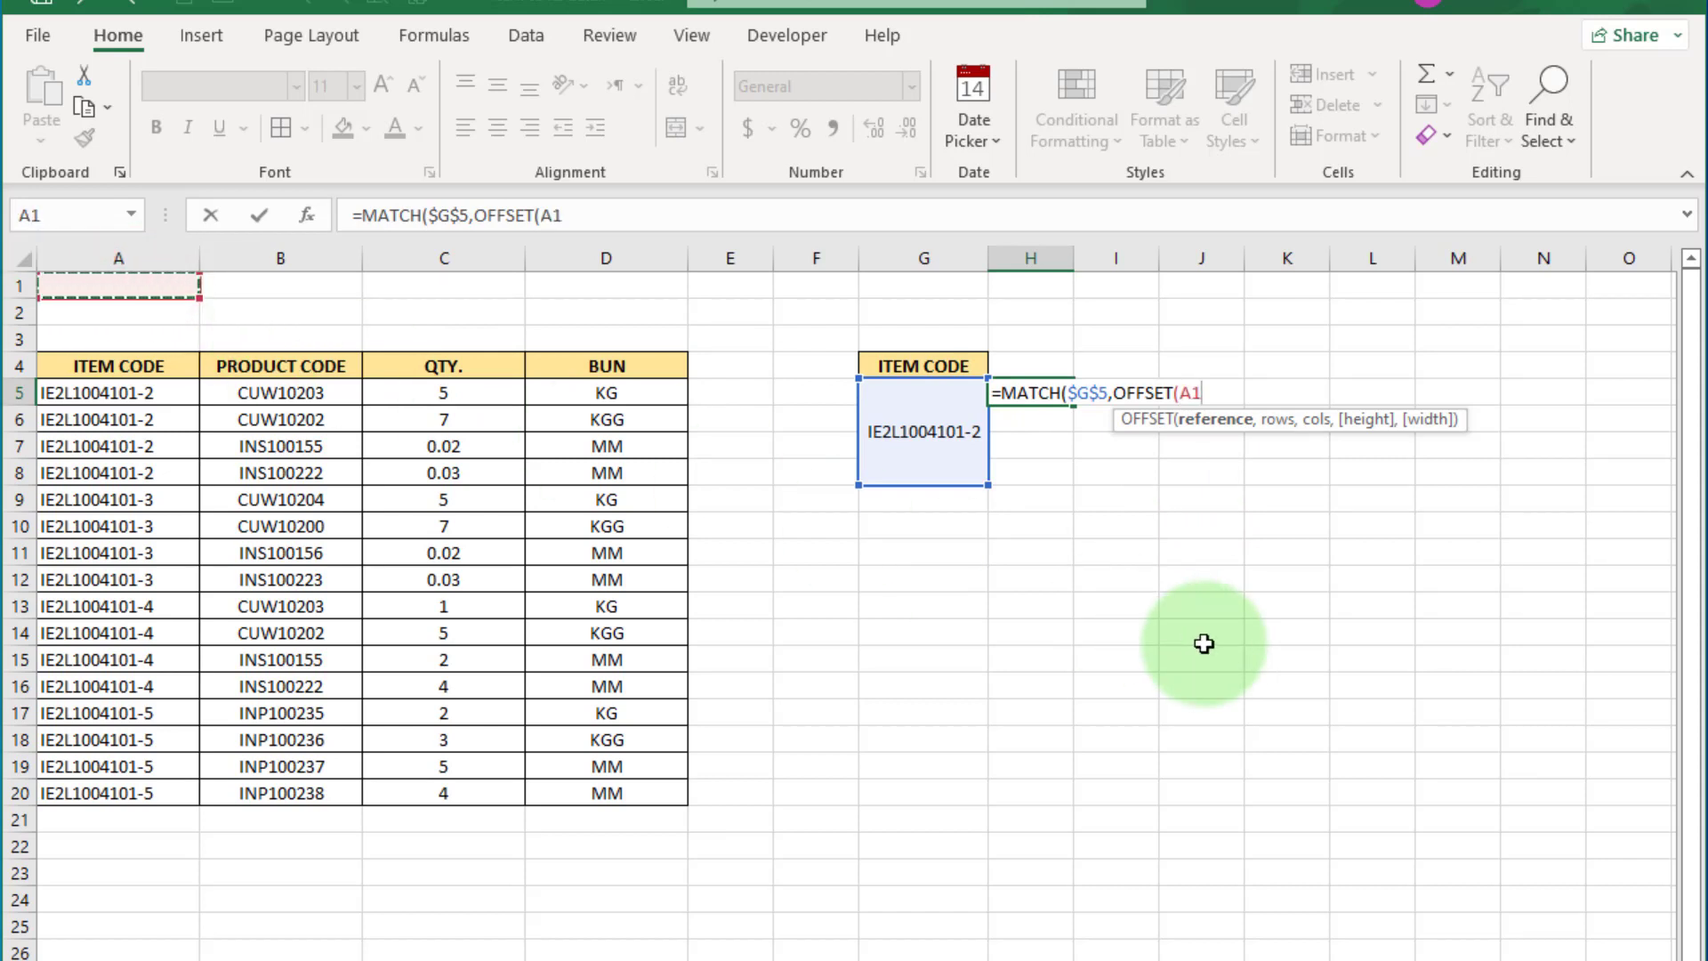
{"action": "key", "text": "F4"}
{"action": "type", "text": ","}
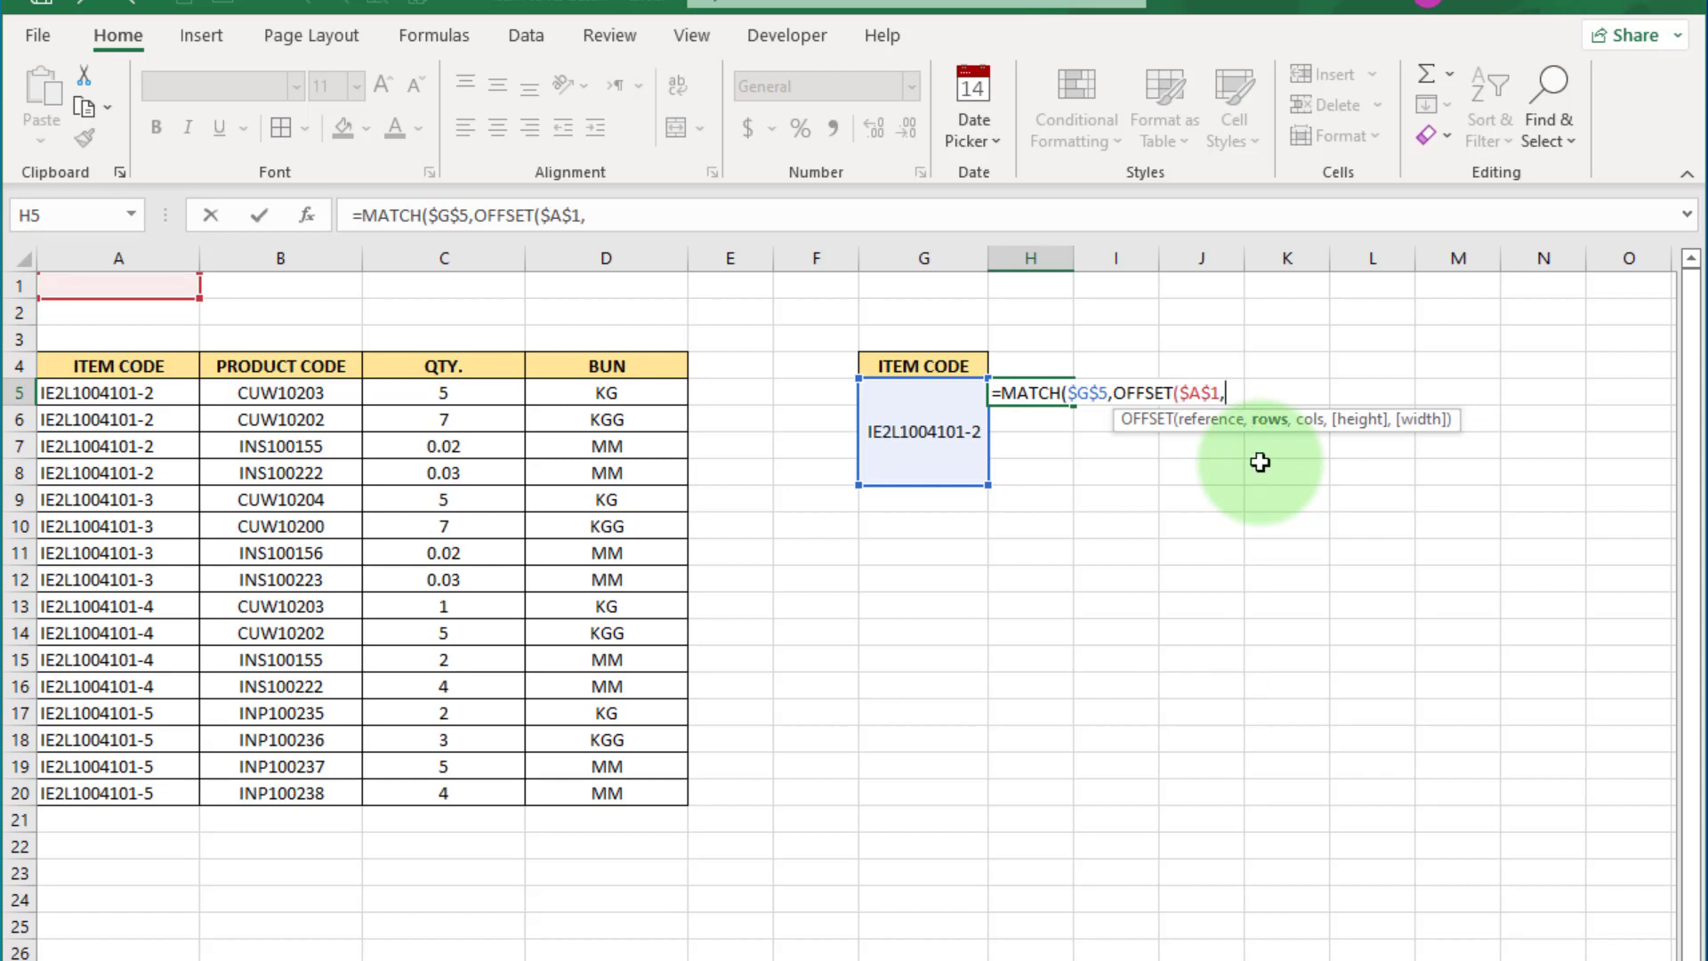
{"action": "left_click", "coordinate": [1032, 363]}
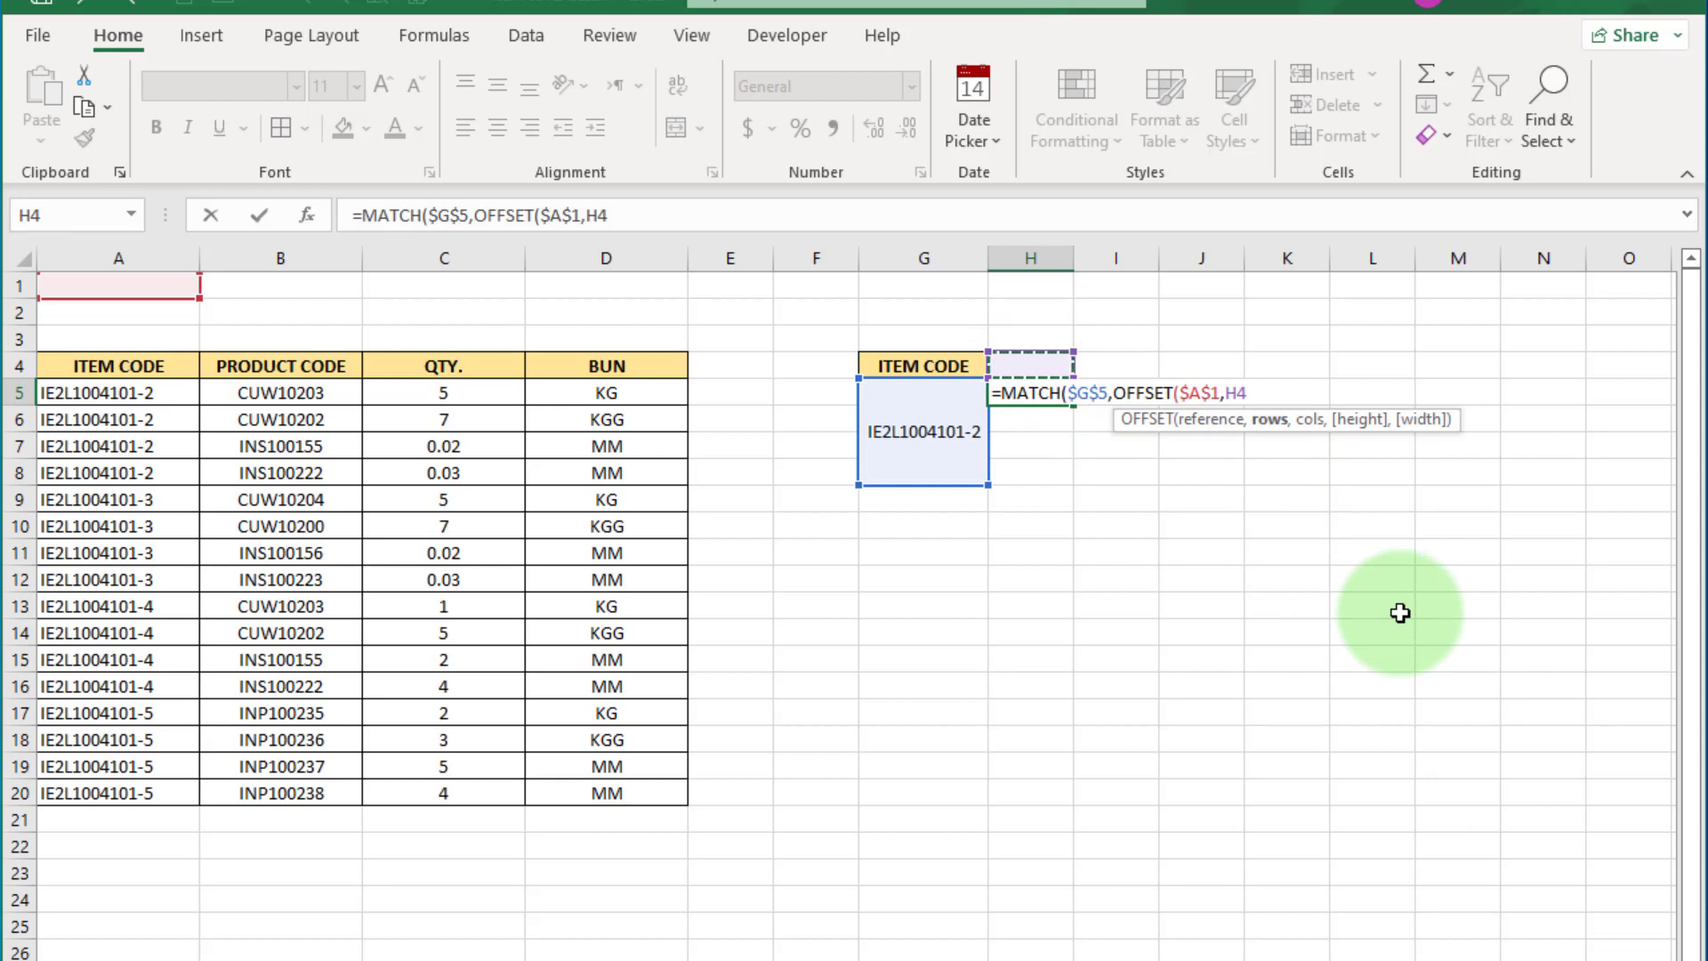
{"action": "type", "text": ","}
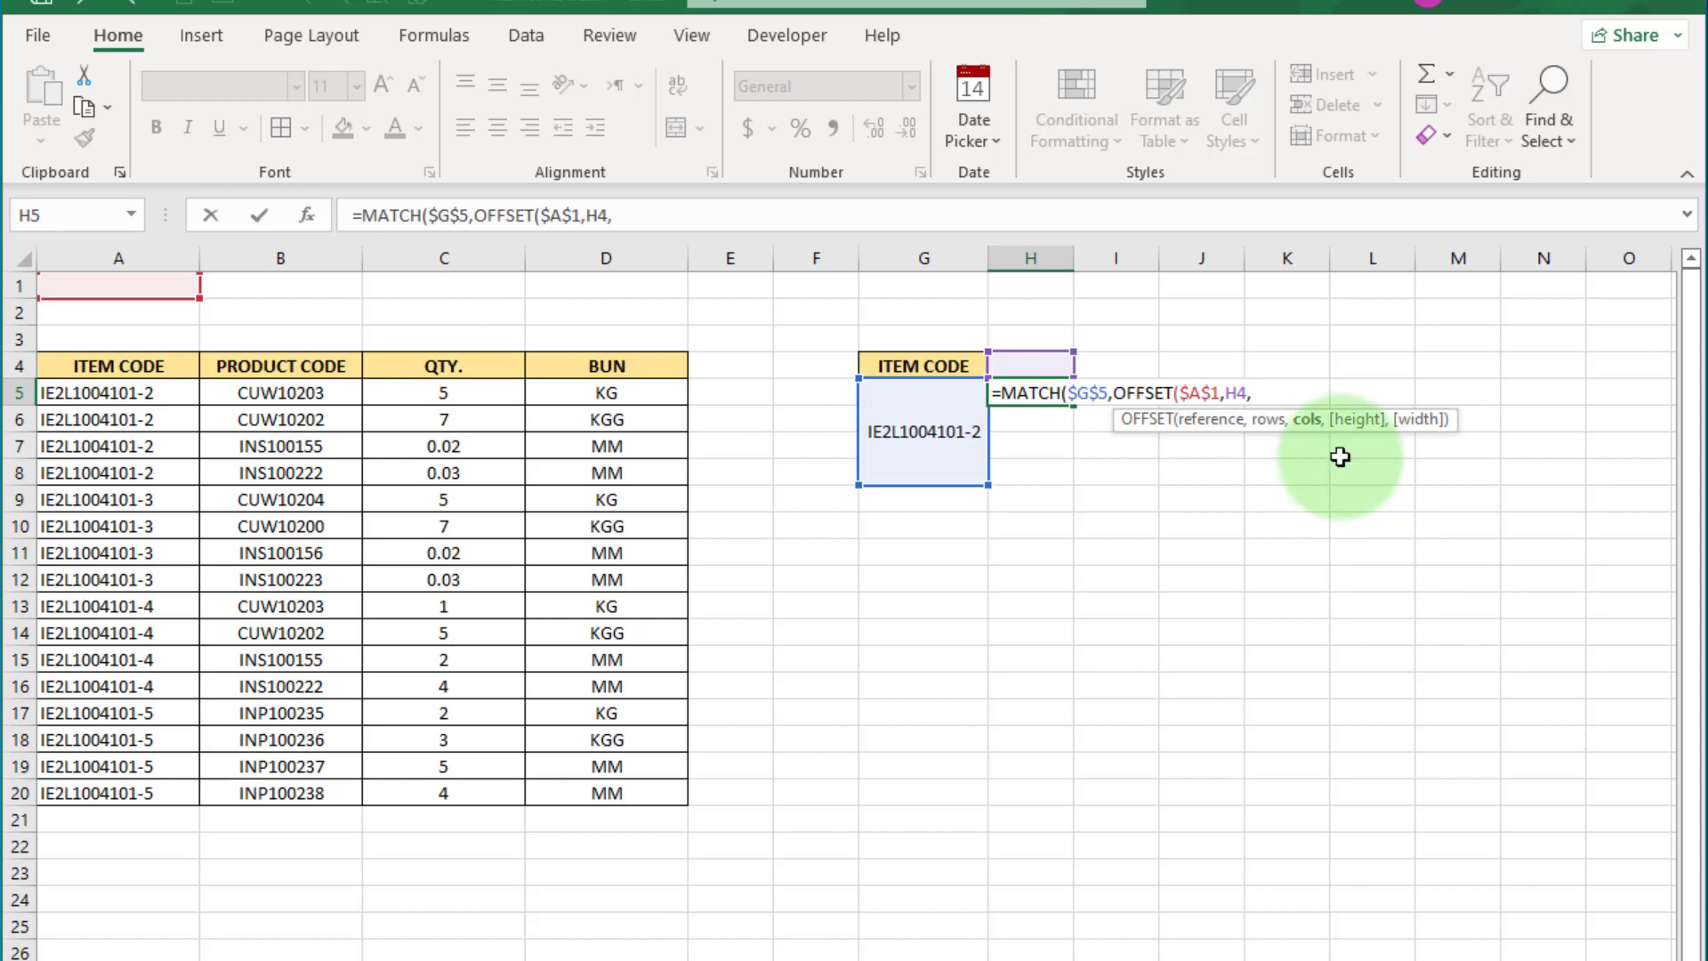
Leave the OFFSET columns argument empty and set its height to 2000.
{"action": "type", "text": ","}
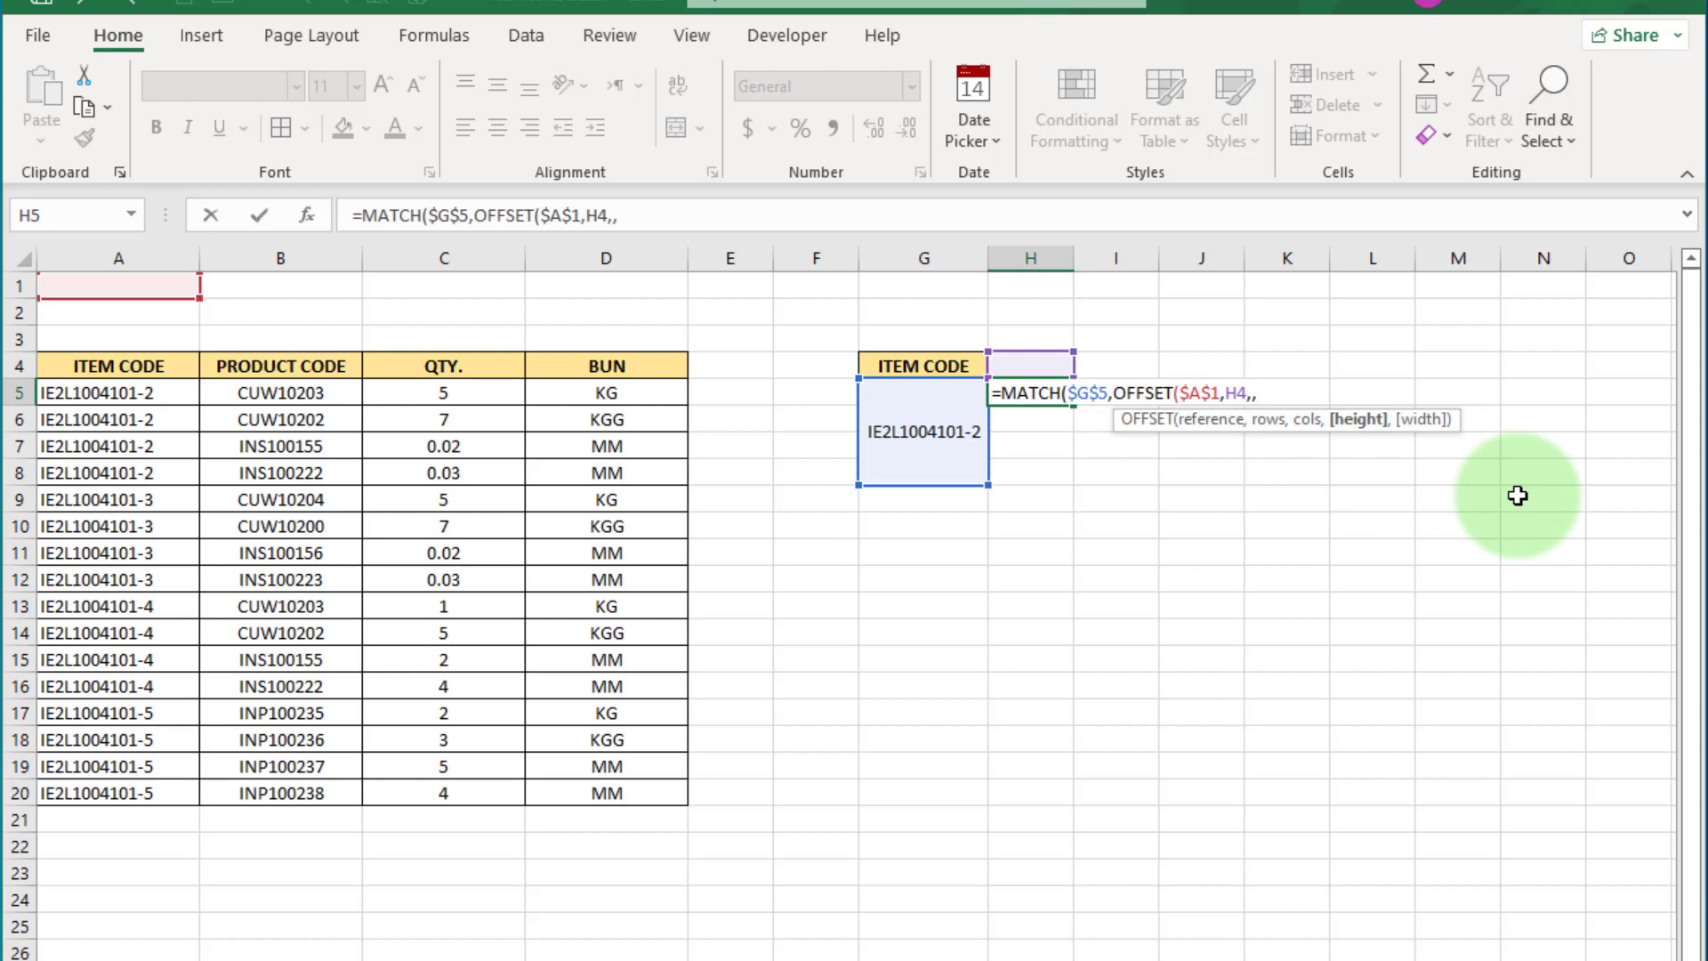
{"action": "type", "text": "1000"}
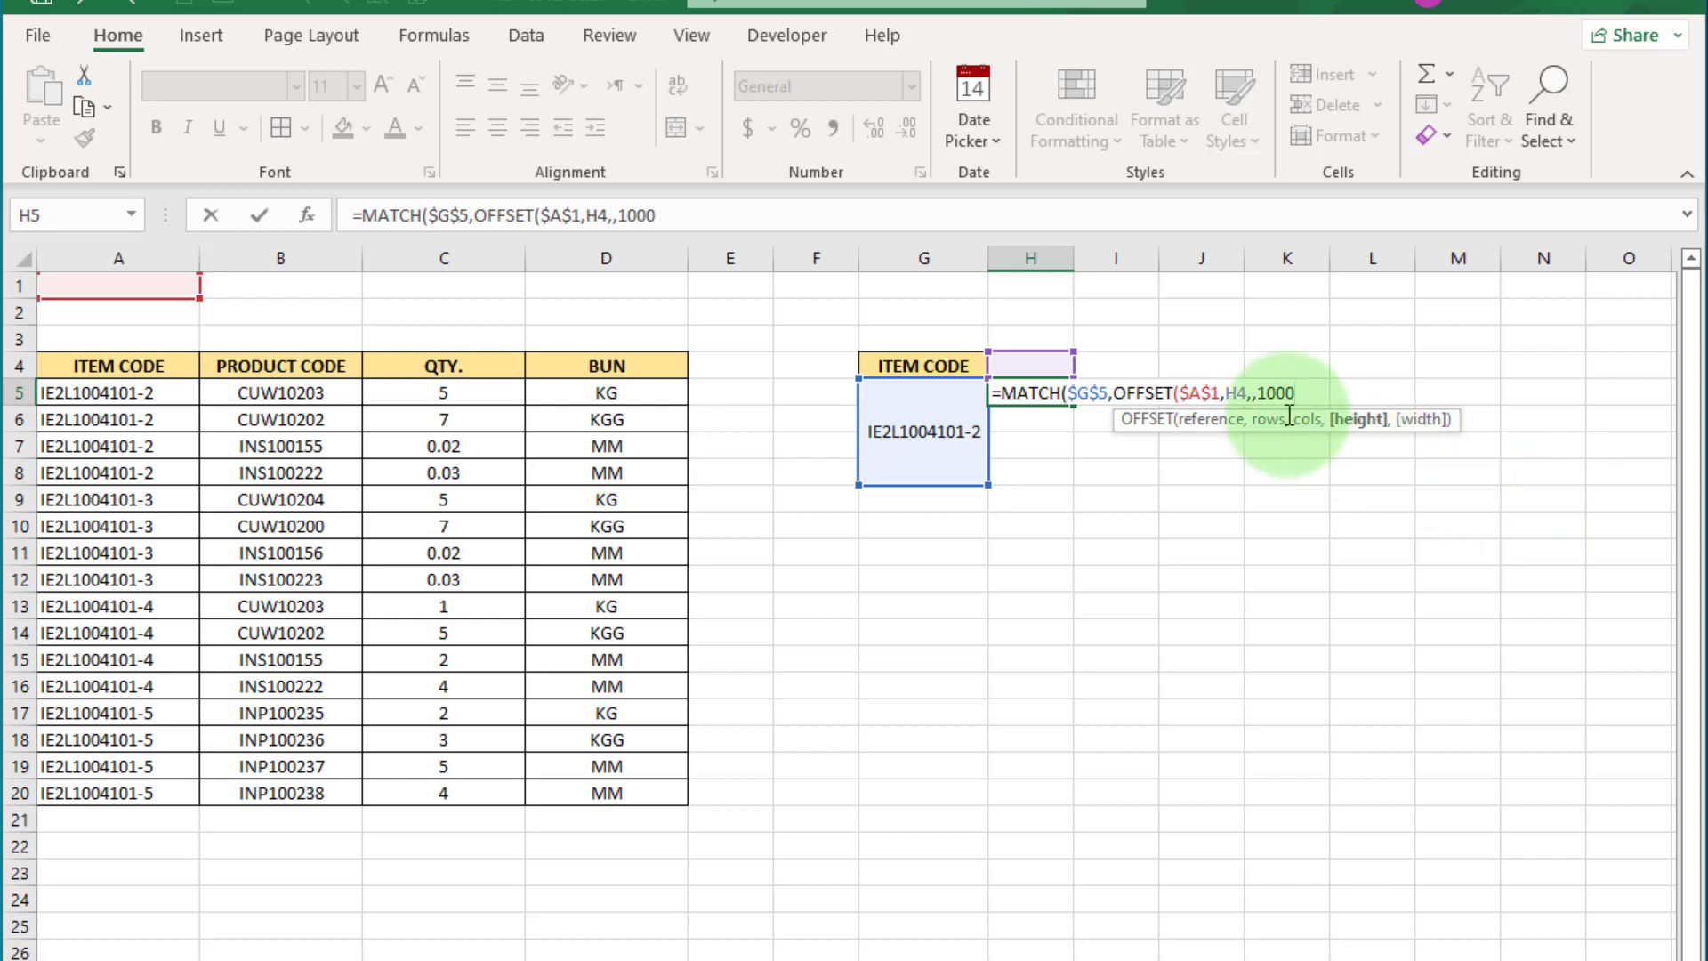
{"action": "key", "text": "BackSpace"}
{"action": "key", "text": "BackSpace"}
{"action": "key", "text": "BackSpace"}
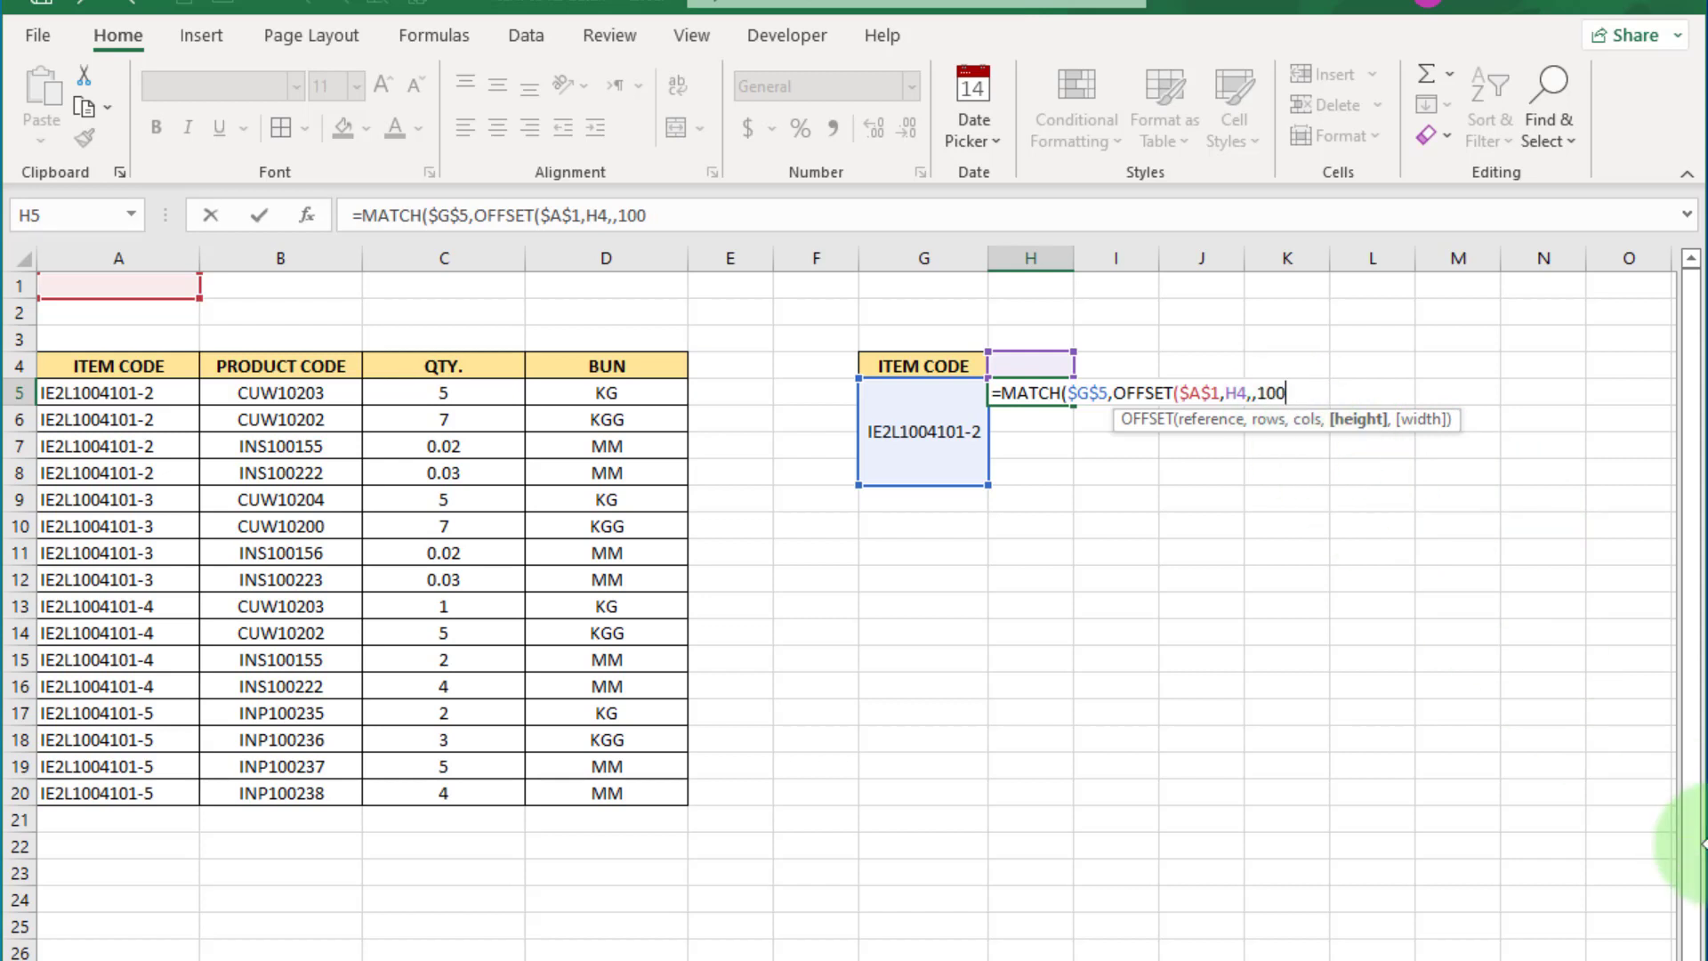
{"action": "type", "text": "2000"}
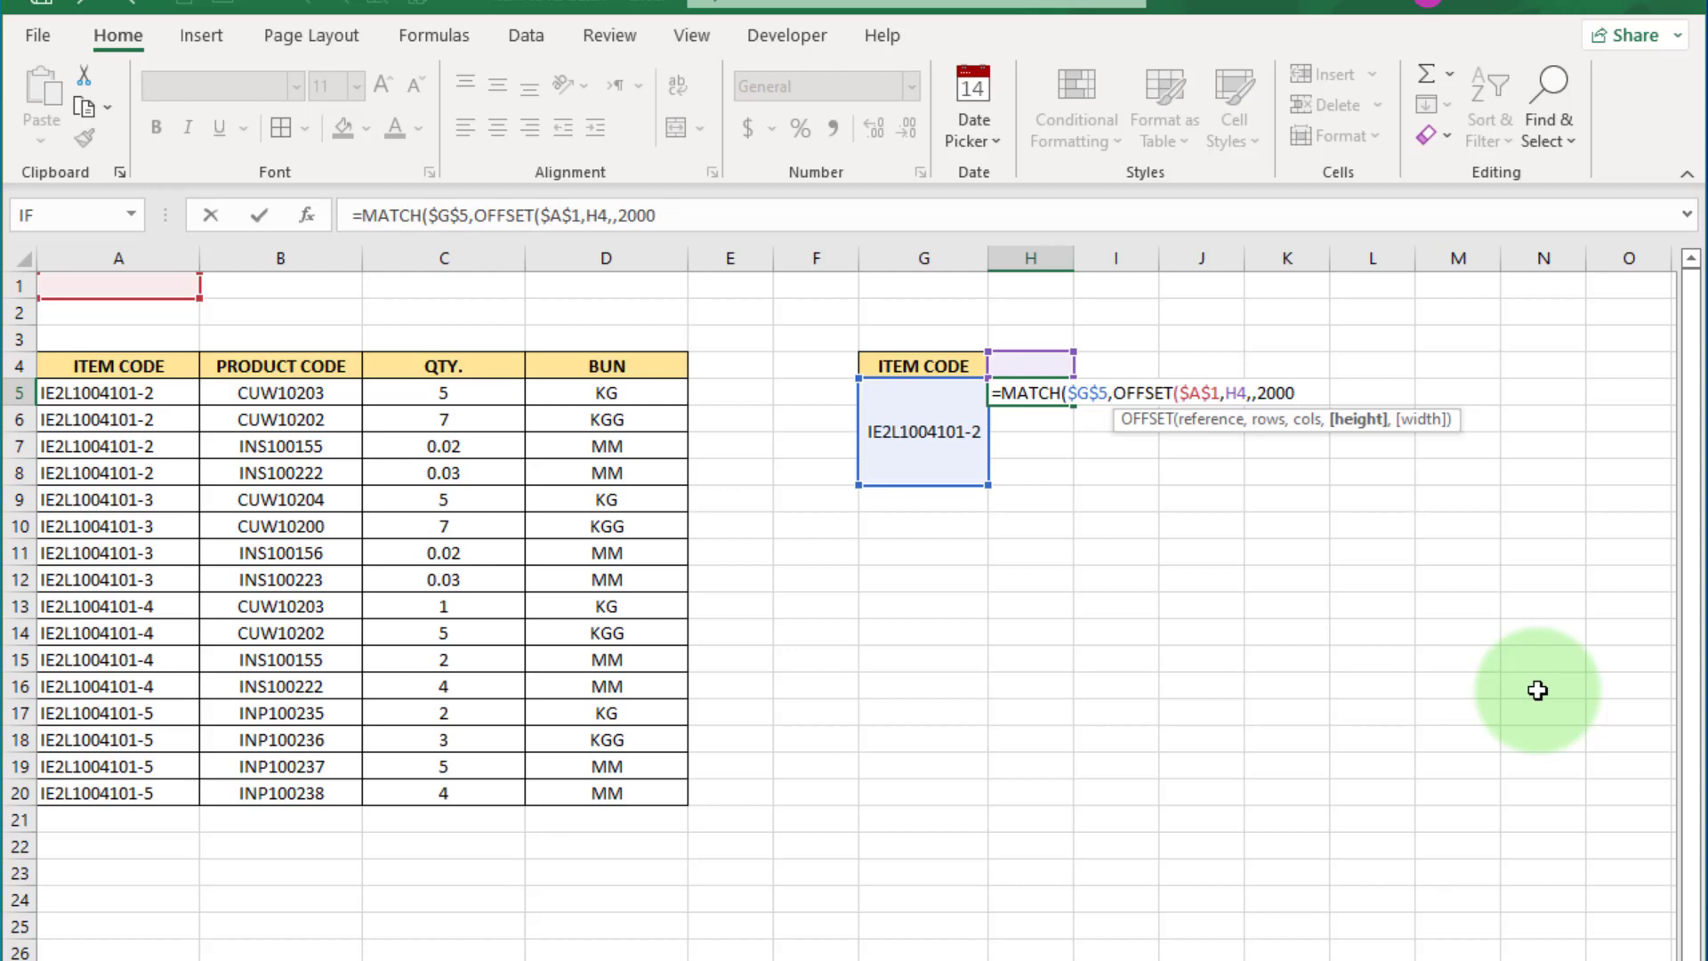
Complete the H5 formula with exact match type 0 and fill it down to H8.
{"action": "type", "text": ")"}
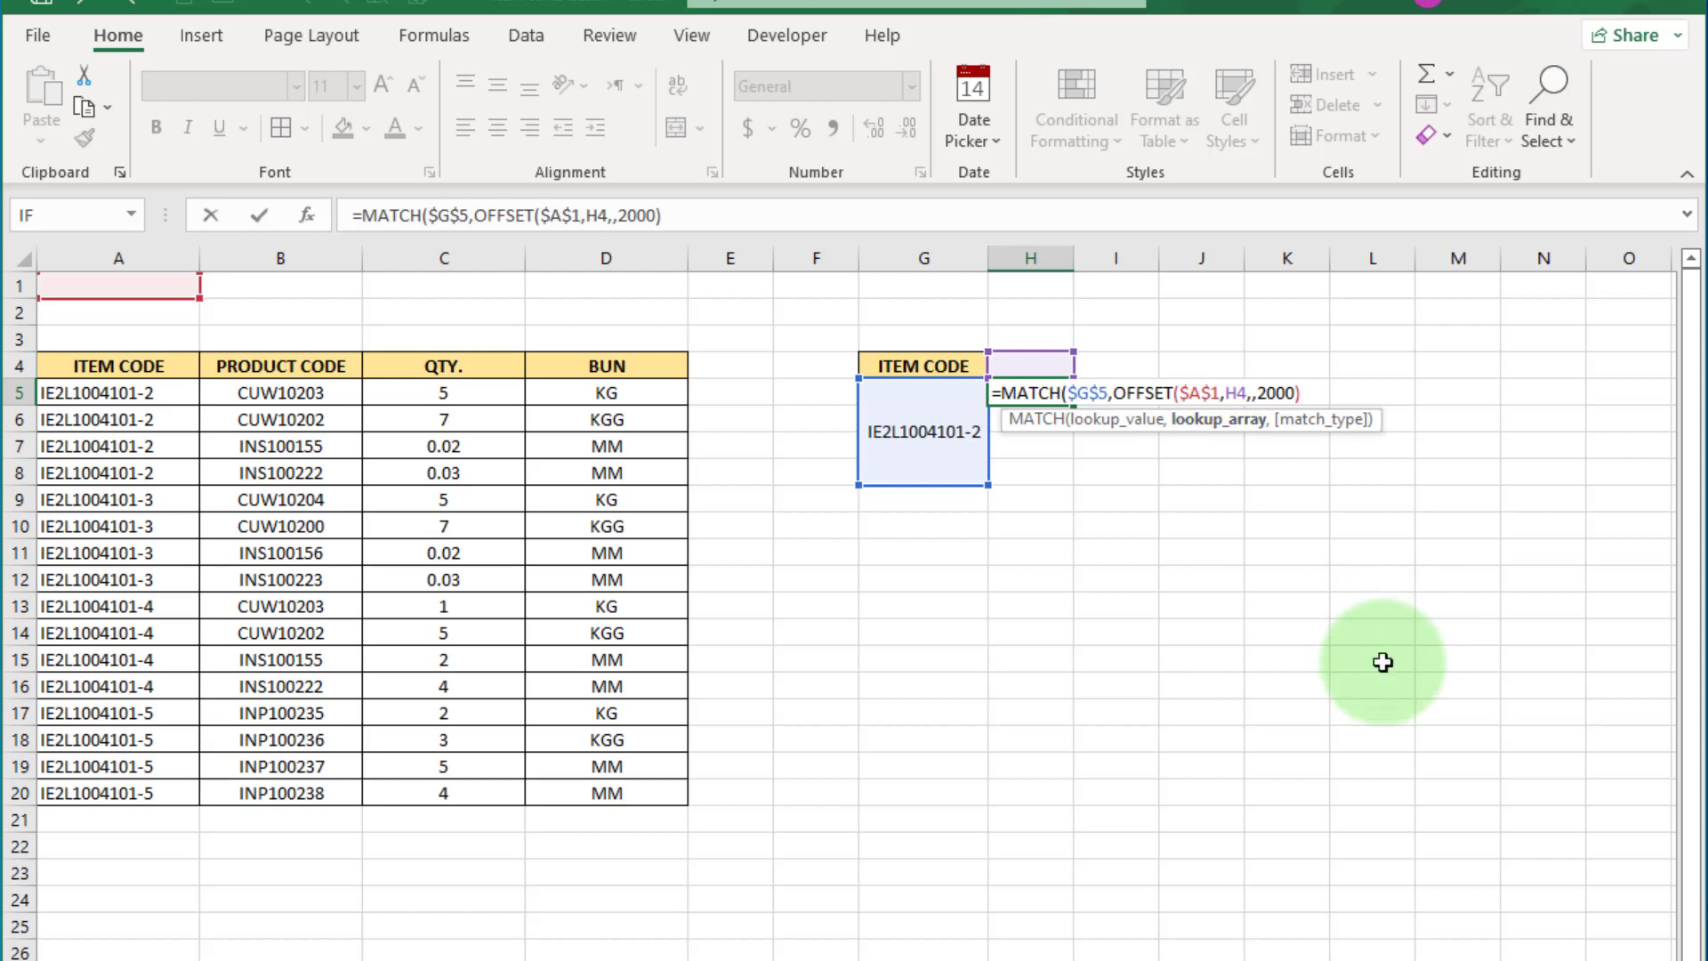
{"action": "type", "text": ","}
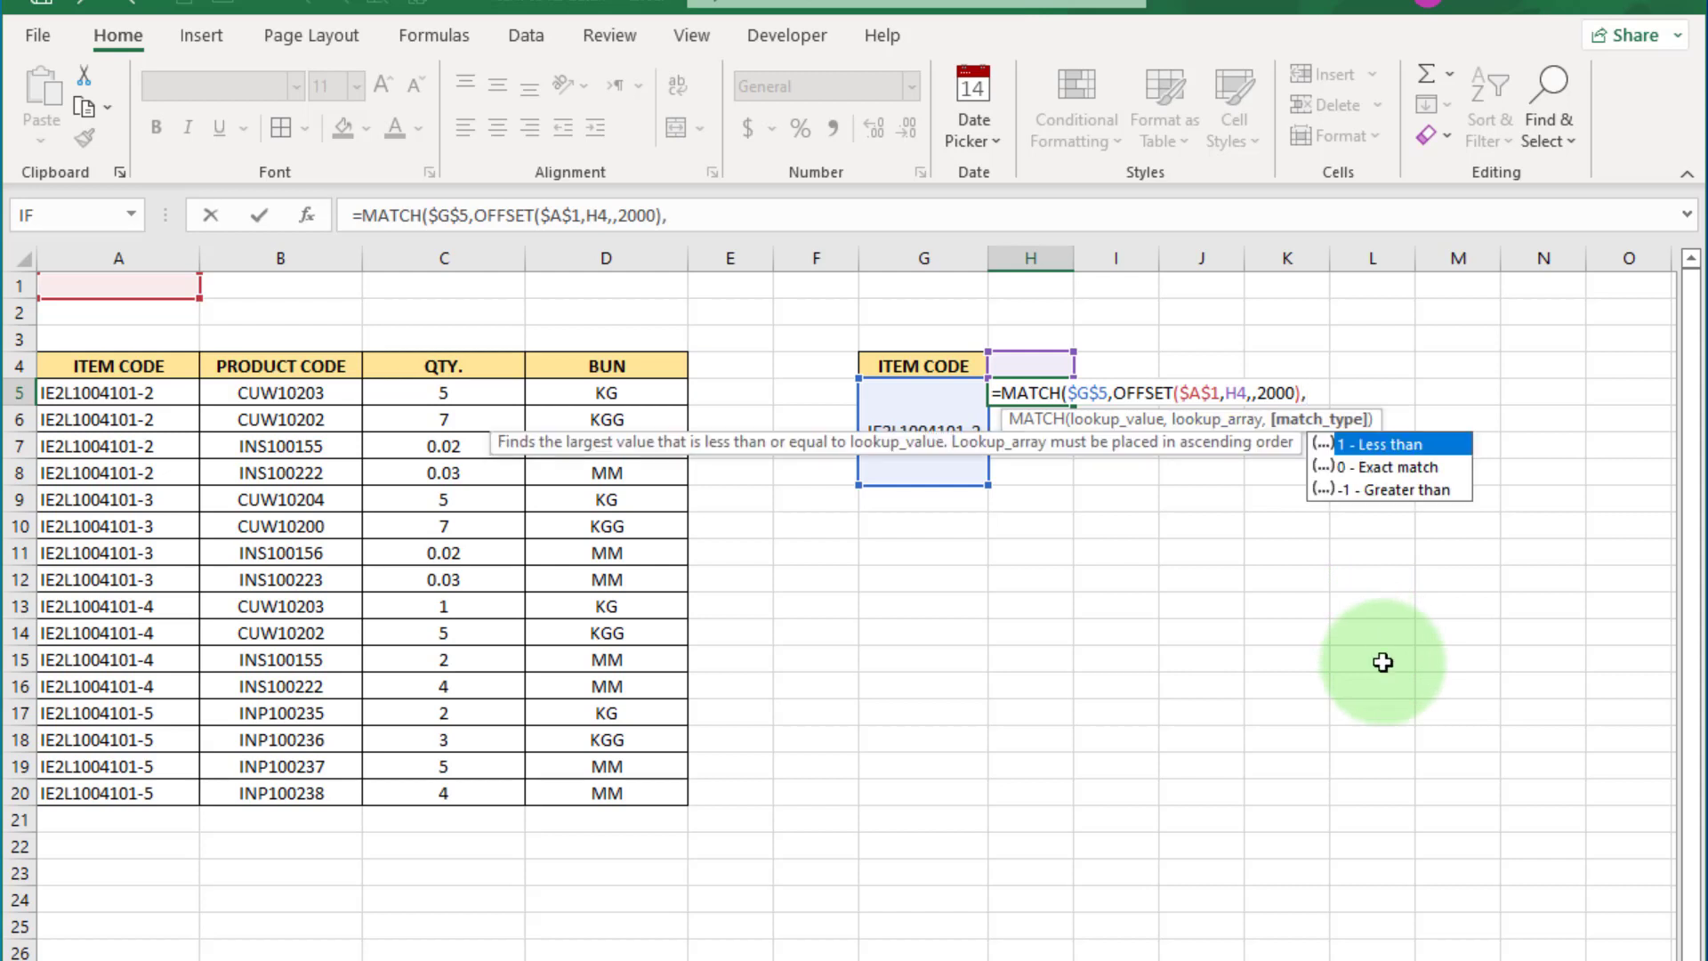
{"action": "type", "text": "0)"}
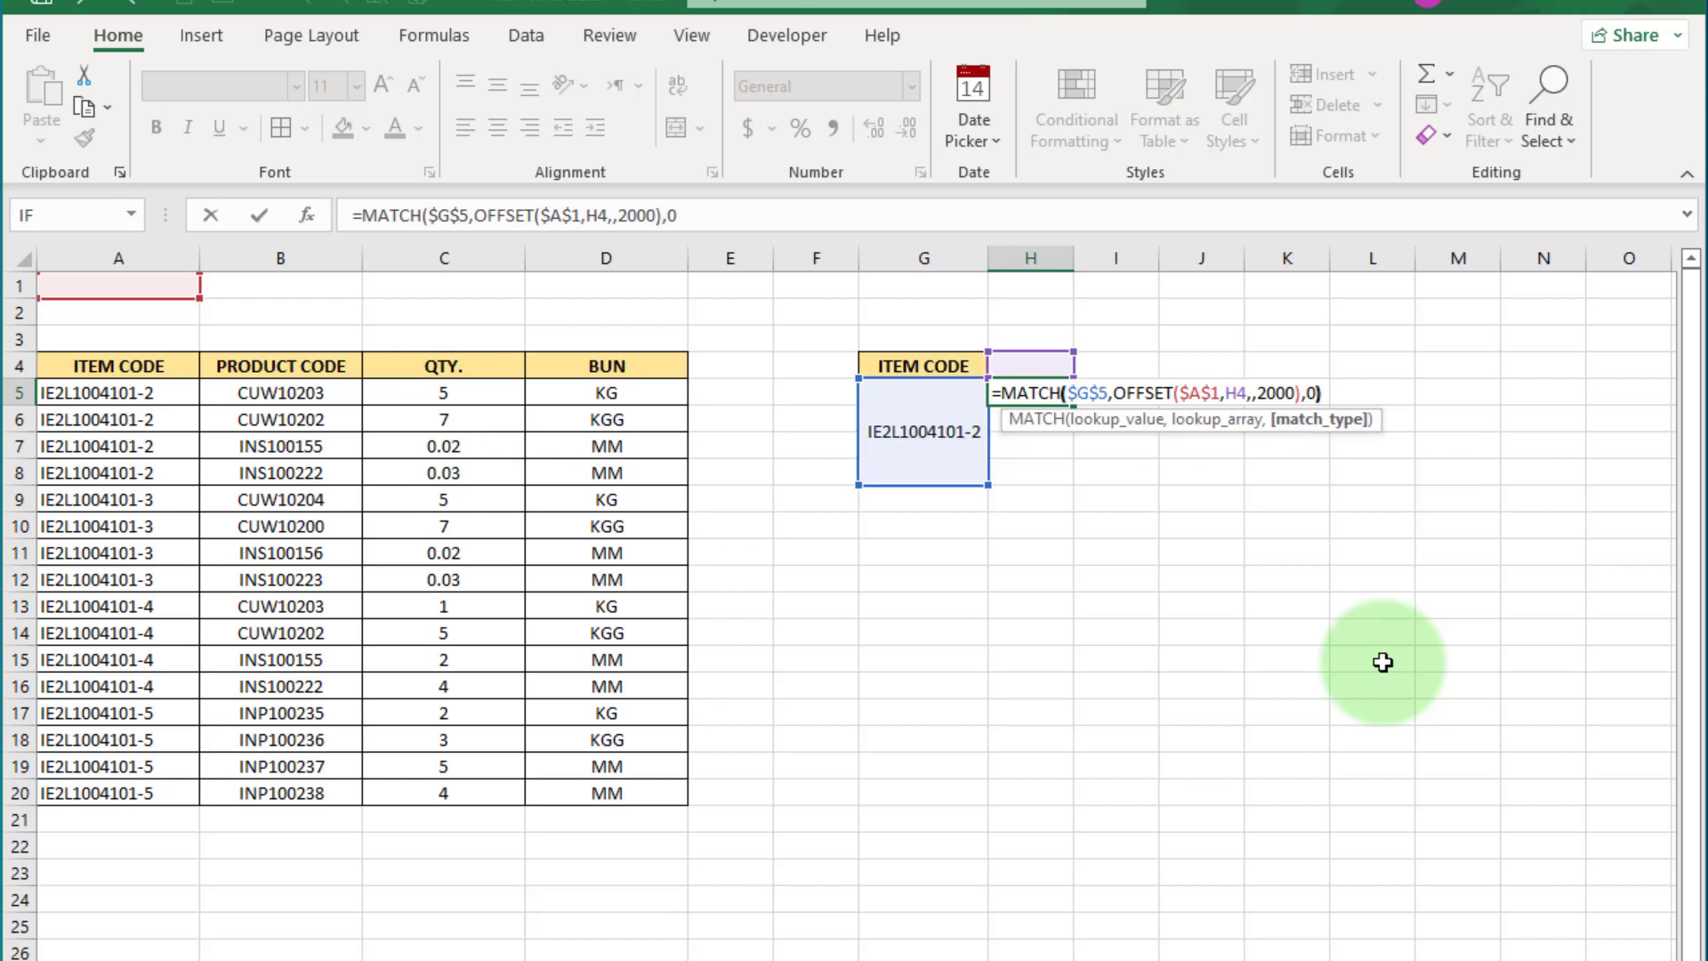
{"action": "key", "text": "Return"}
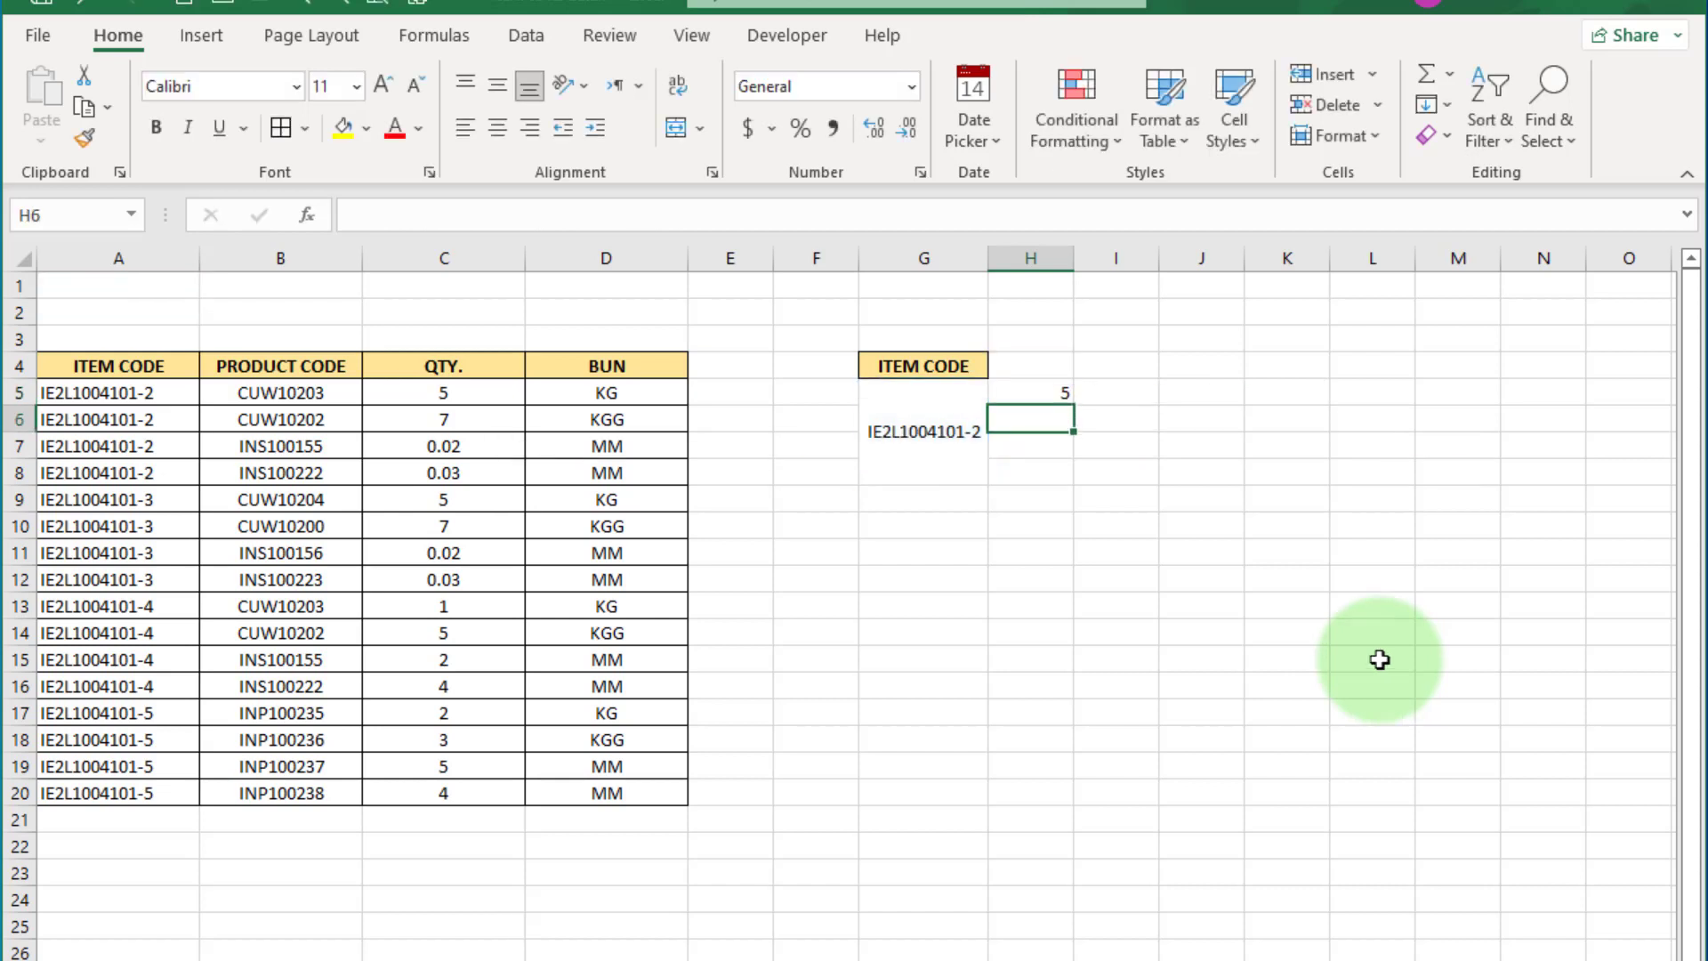
{"action": "left_click", "coordinate": [1056, 390]}
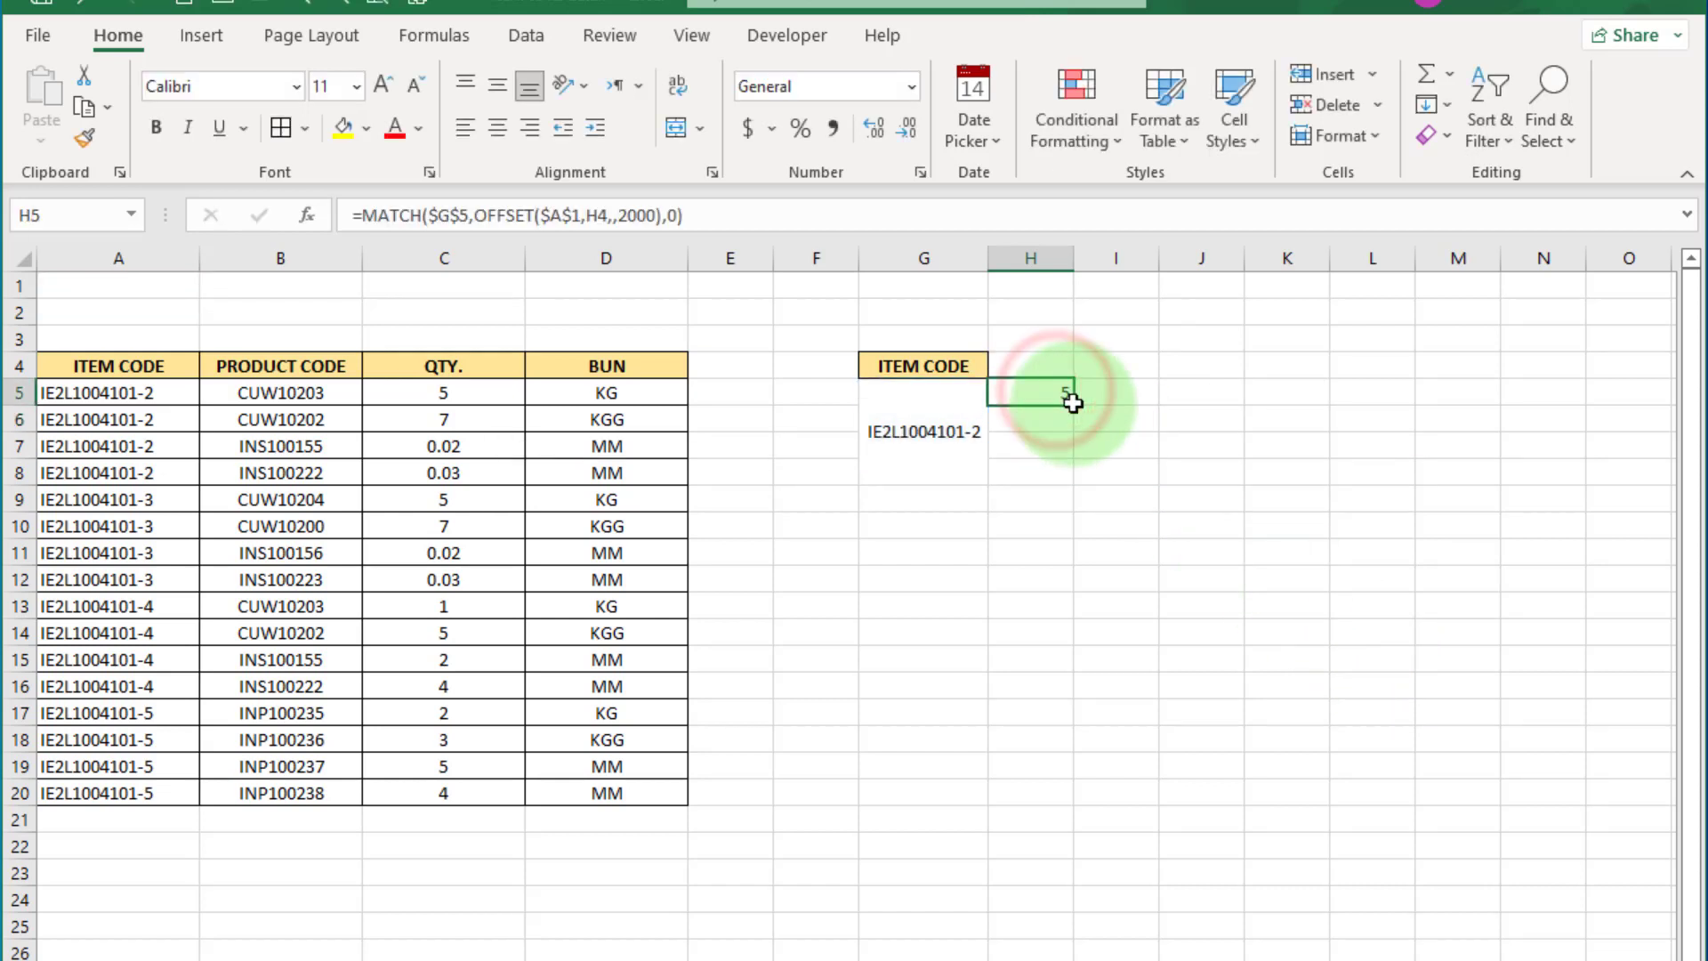
{"action": "left_click_drag", "start_coordinate": [1075, 404], "coordinate": [1072, 485]}
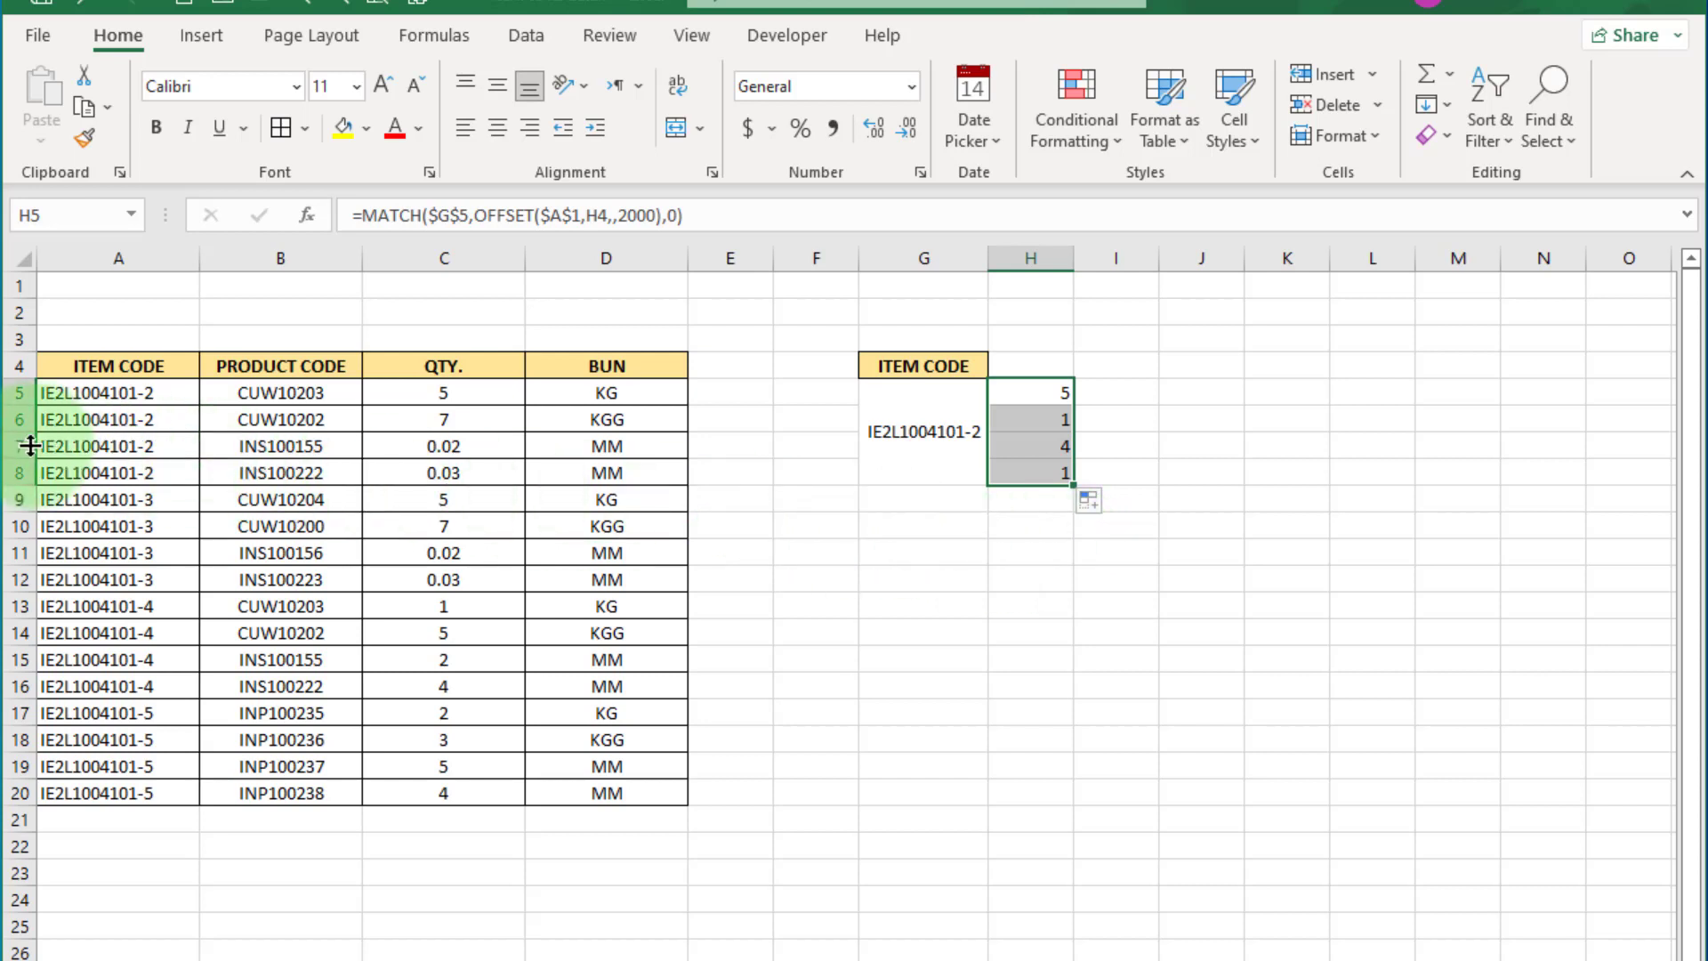
Append +H4 to the MATCH formula in H5 and refill it down to H8.
{"action": "double_click", "coordinate": [1037, 395]}
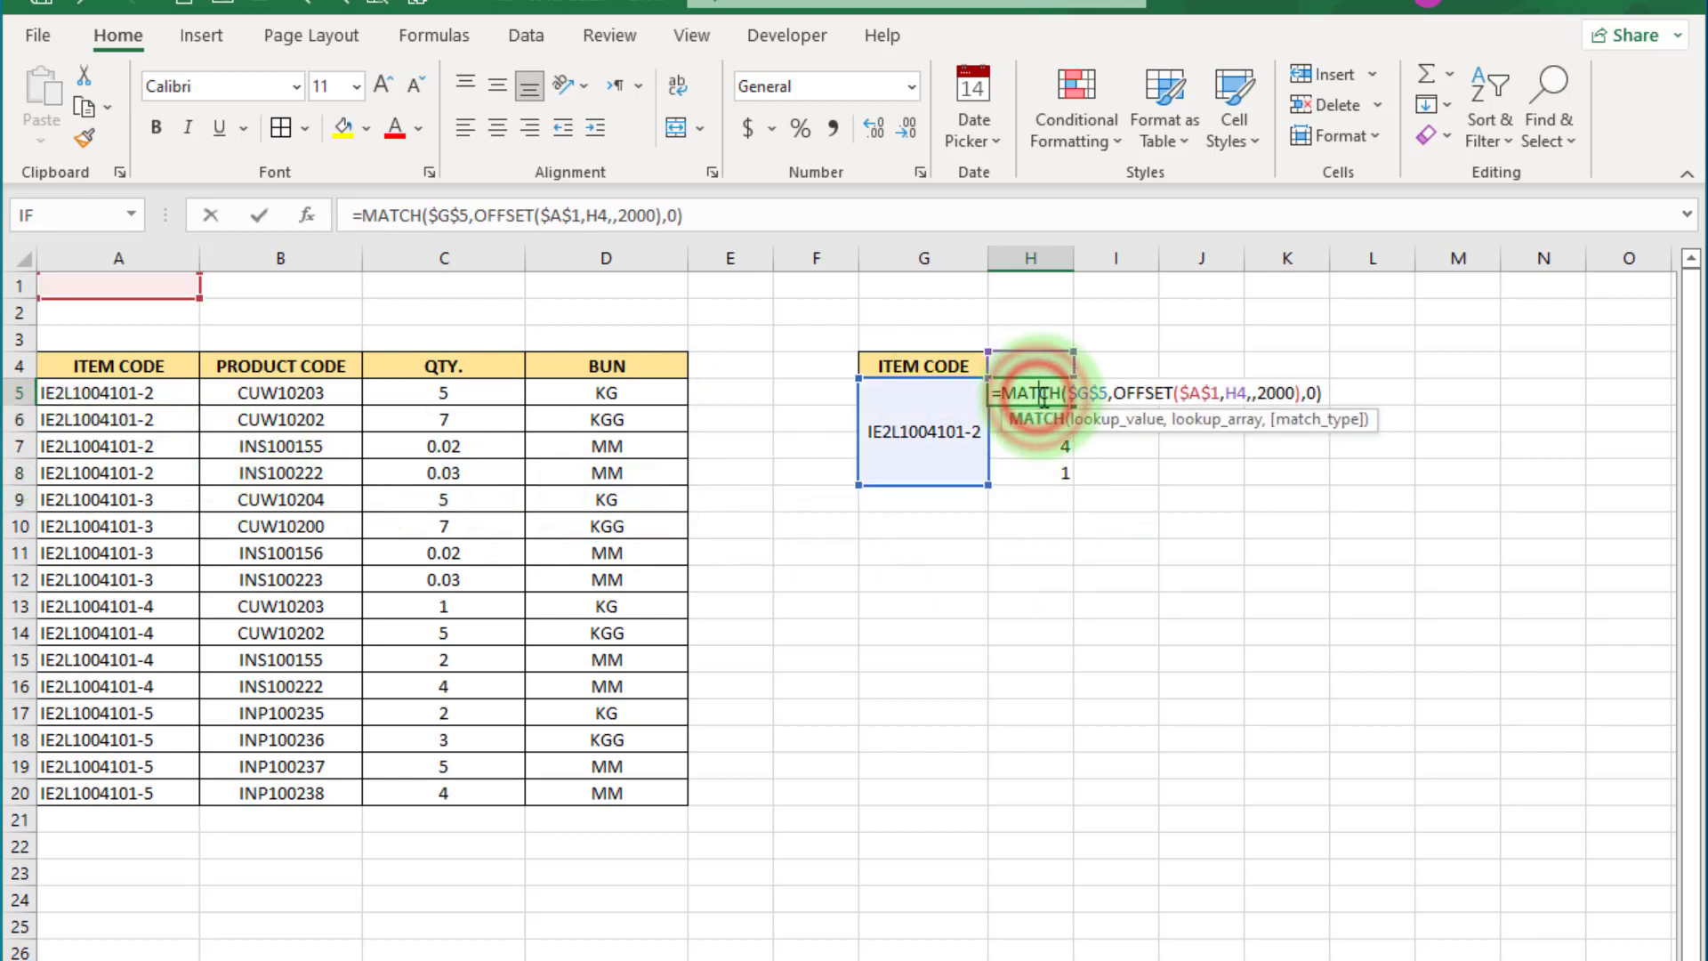
{"action": "left_click", "coordinate": [1250, 392]}
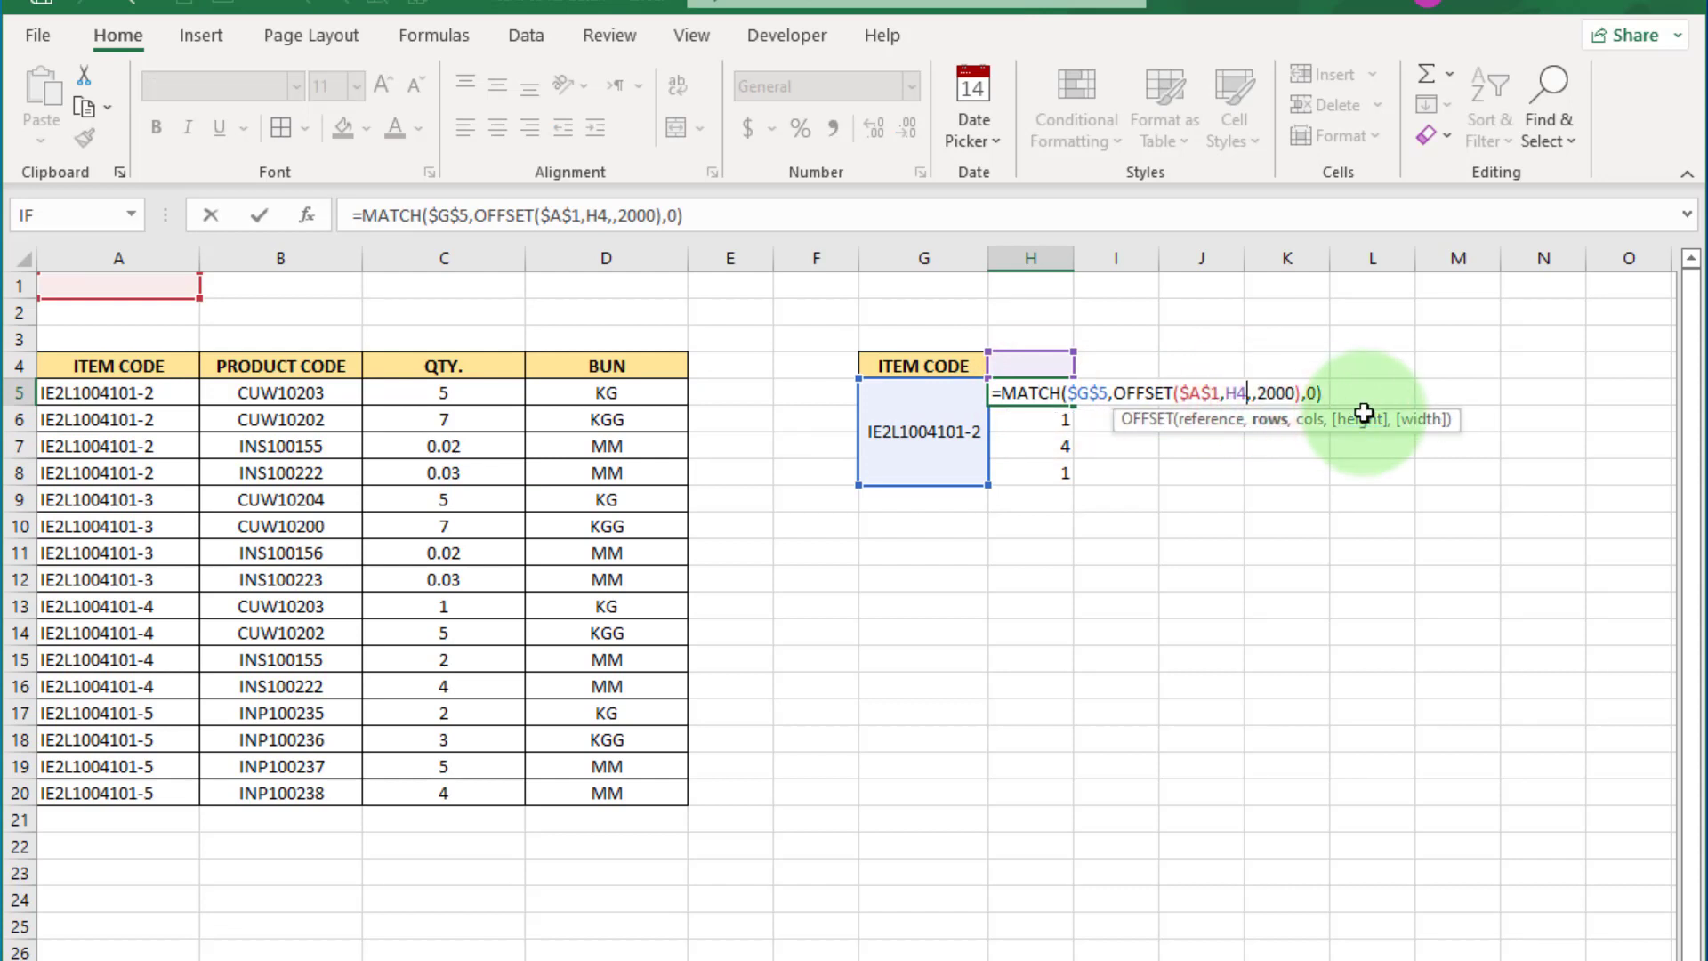
{"action": "left_click", "coordinate": [695, 215]}
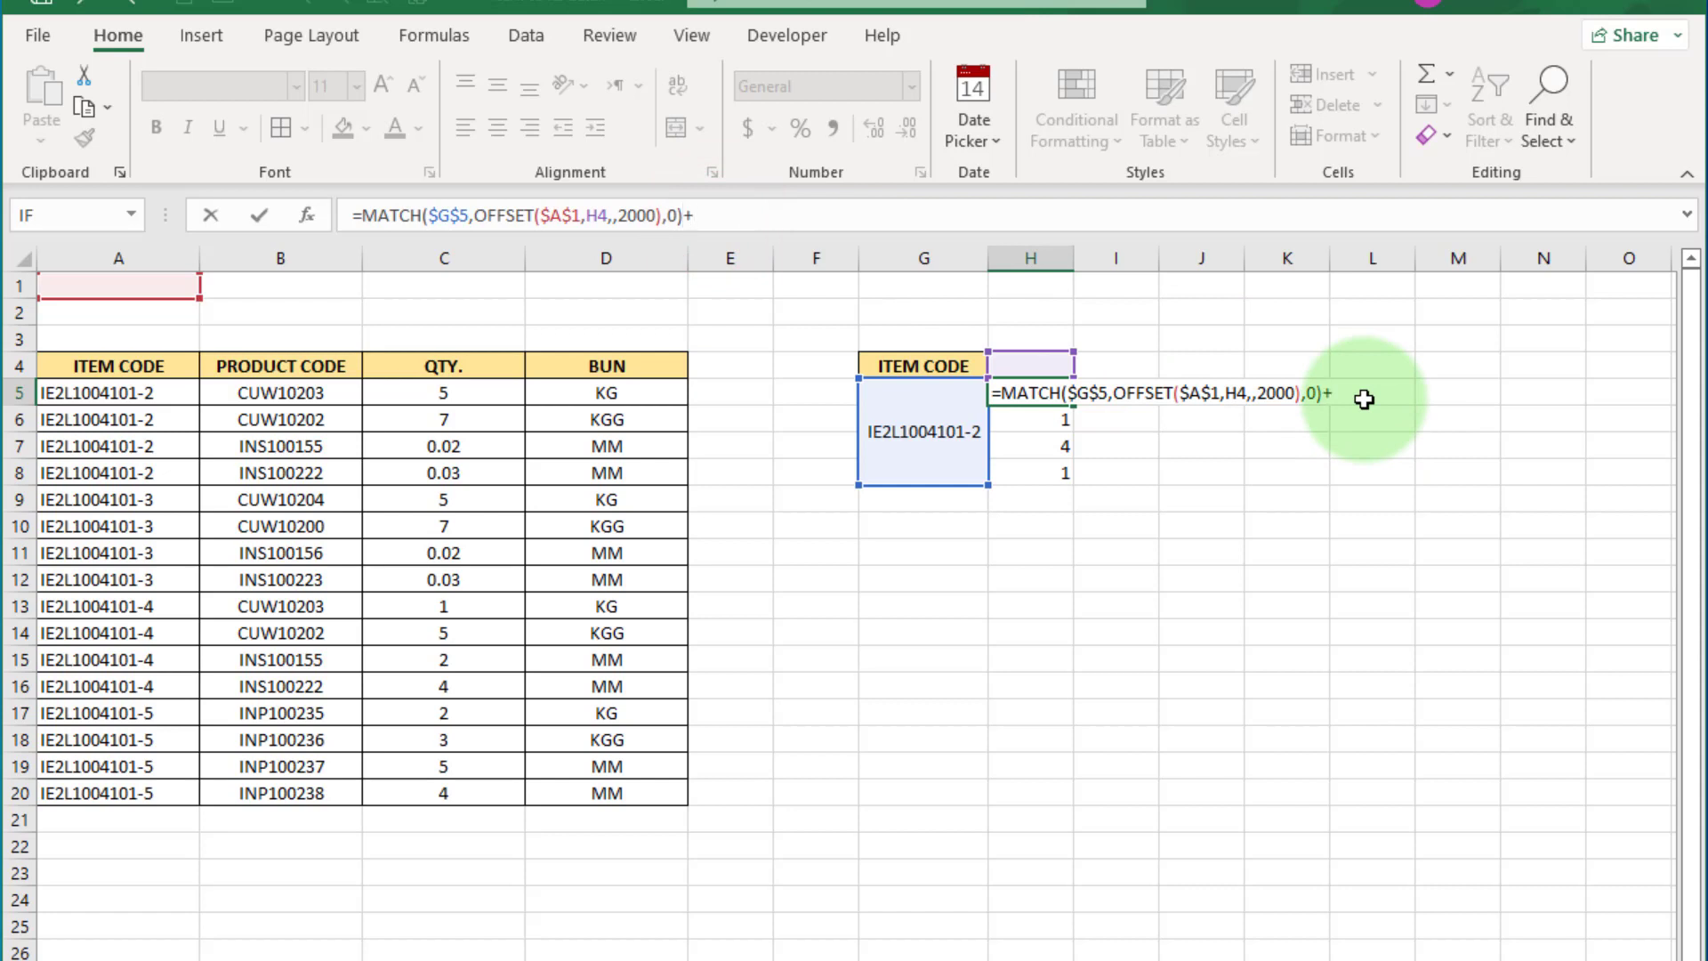
{"action": "left_click", "coordinate": [1029, 365]}
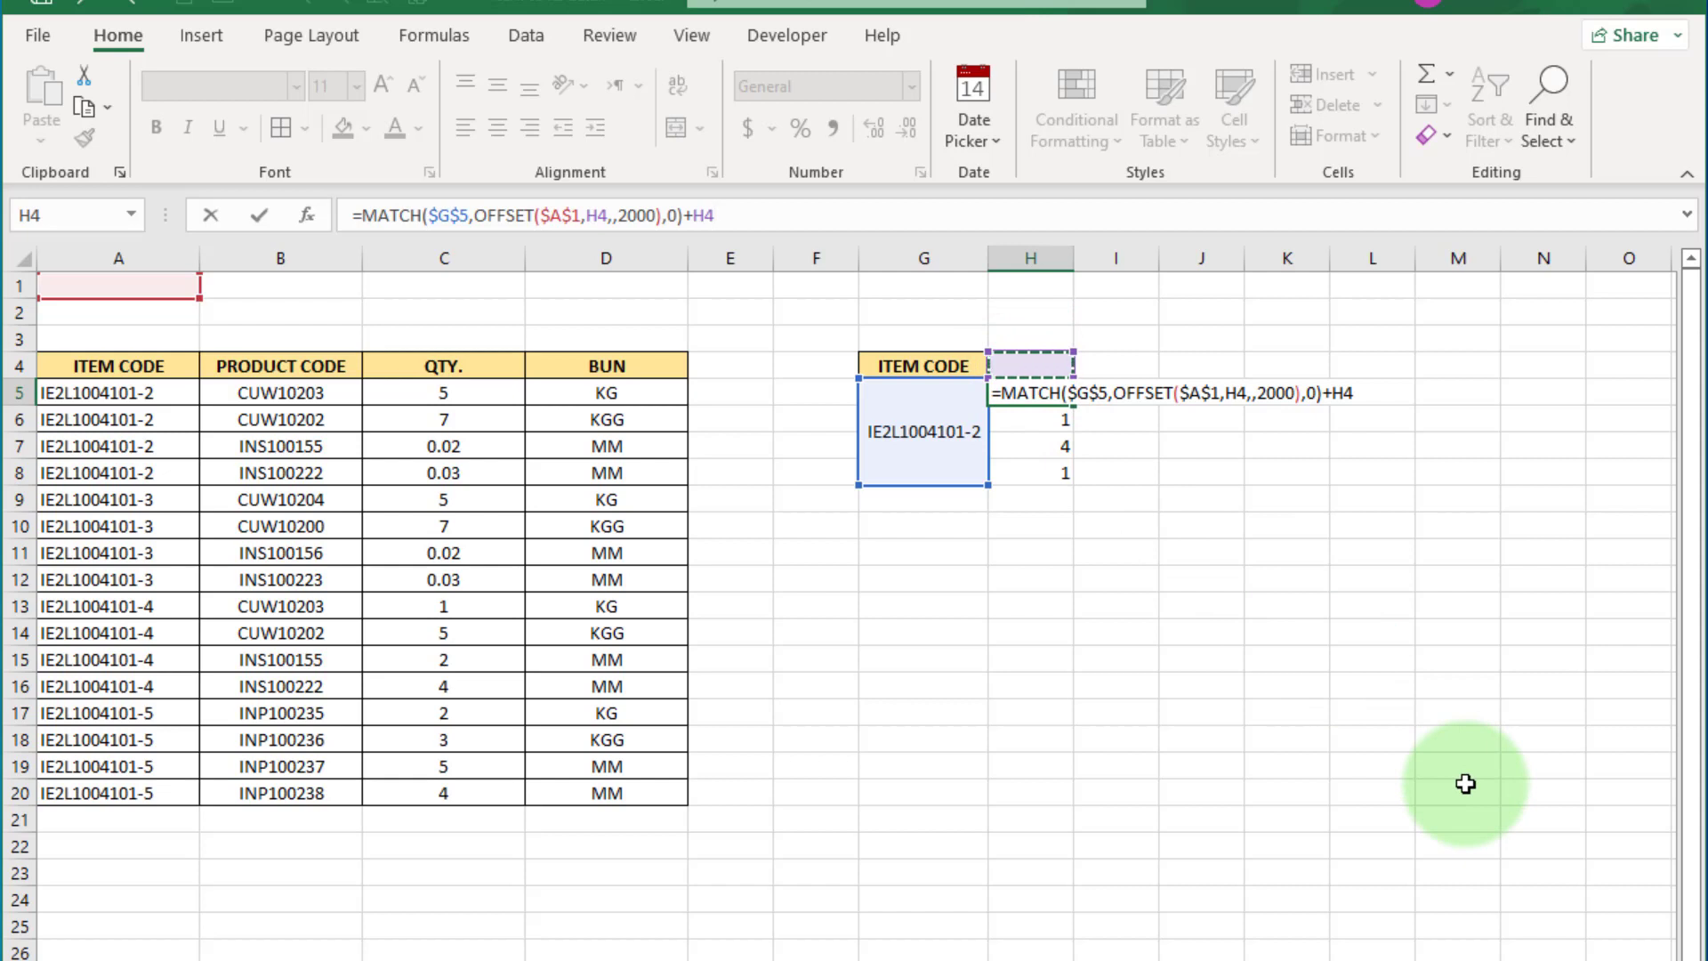
{"action": "key", "text": "Return"}
{"action": "left_click", "coordinate": [1054, 392]}
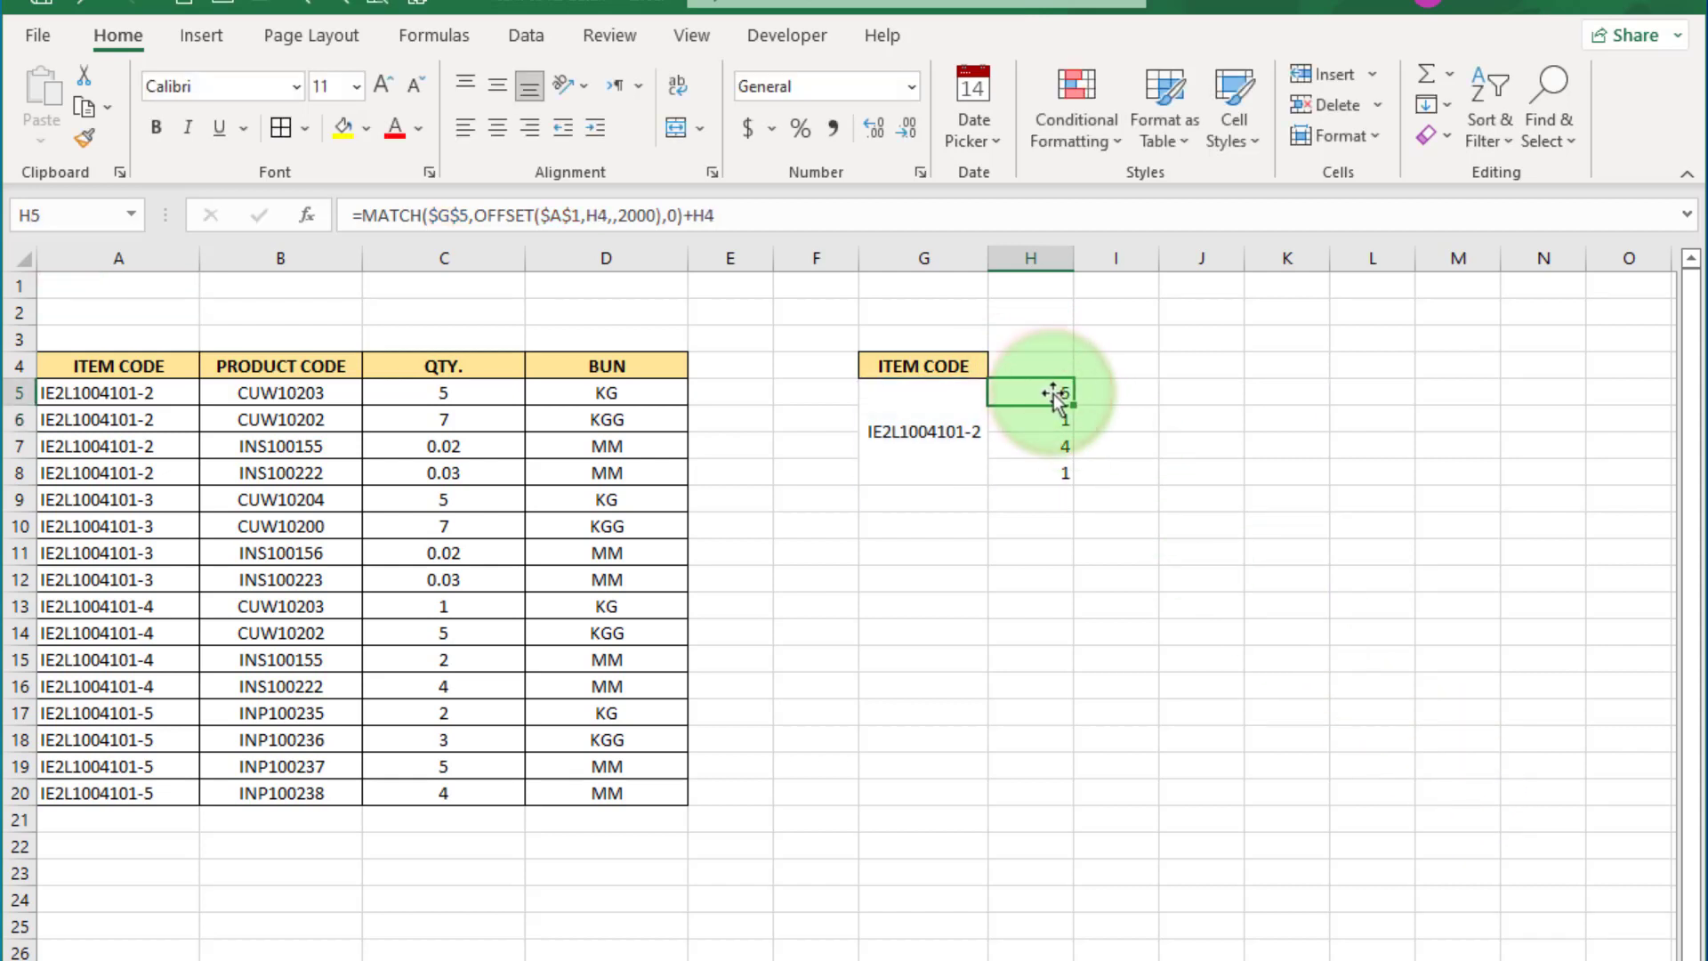
{"action": "left_click_drag", "start_coordinate": [1073, 405], "coordinate": [1071, 477]}
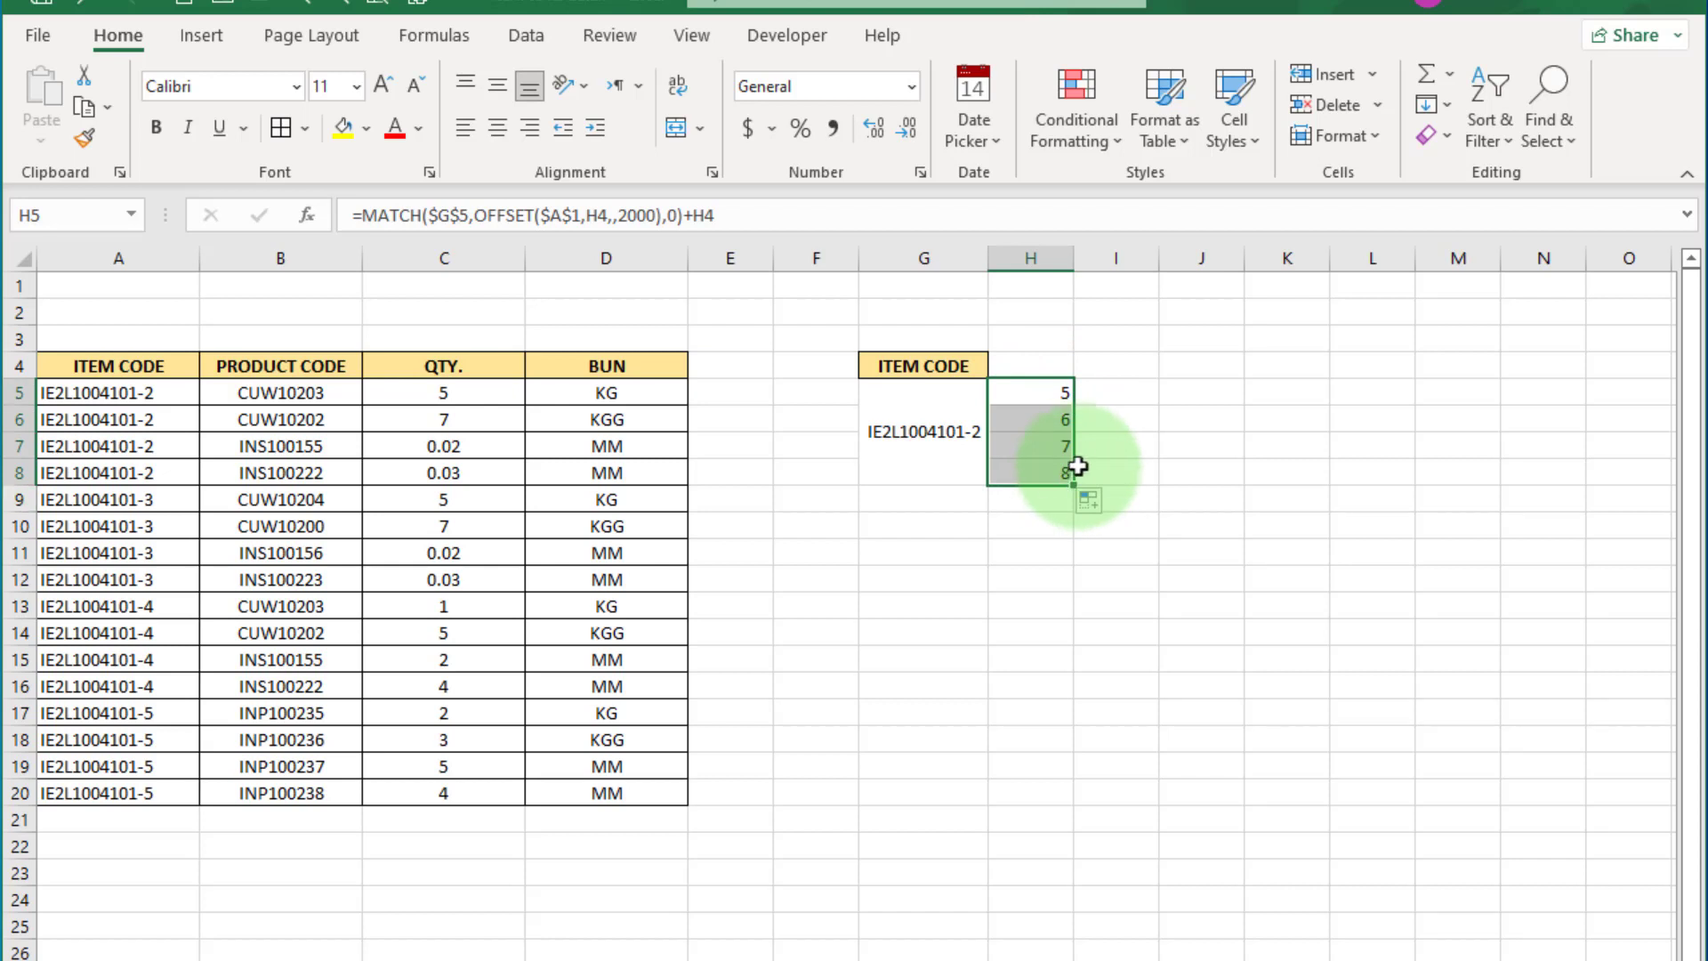
Enter =INDEX(B:B,H5) in I5 to return the product code for the matched row.
{"action": "left_click", "coordinate": [1113, 395]}
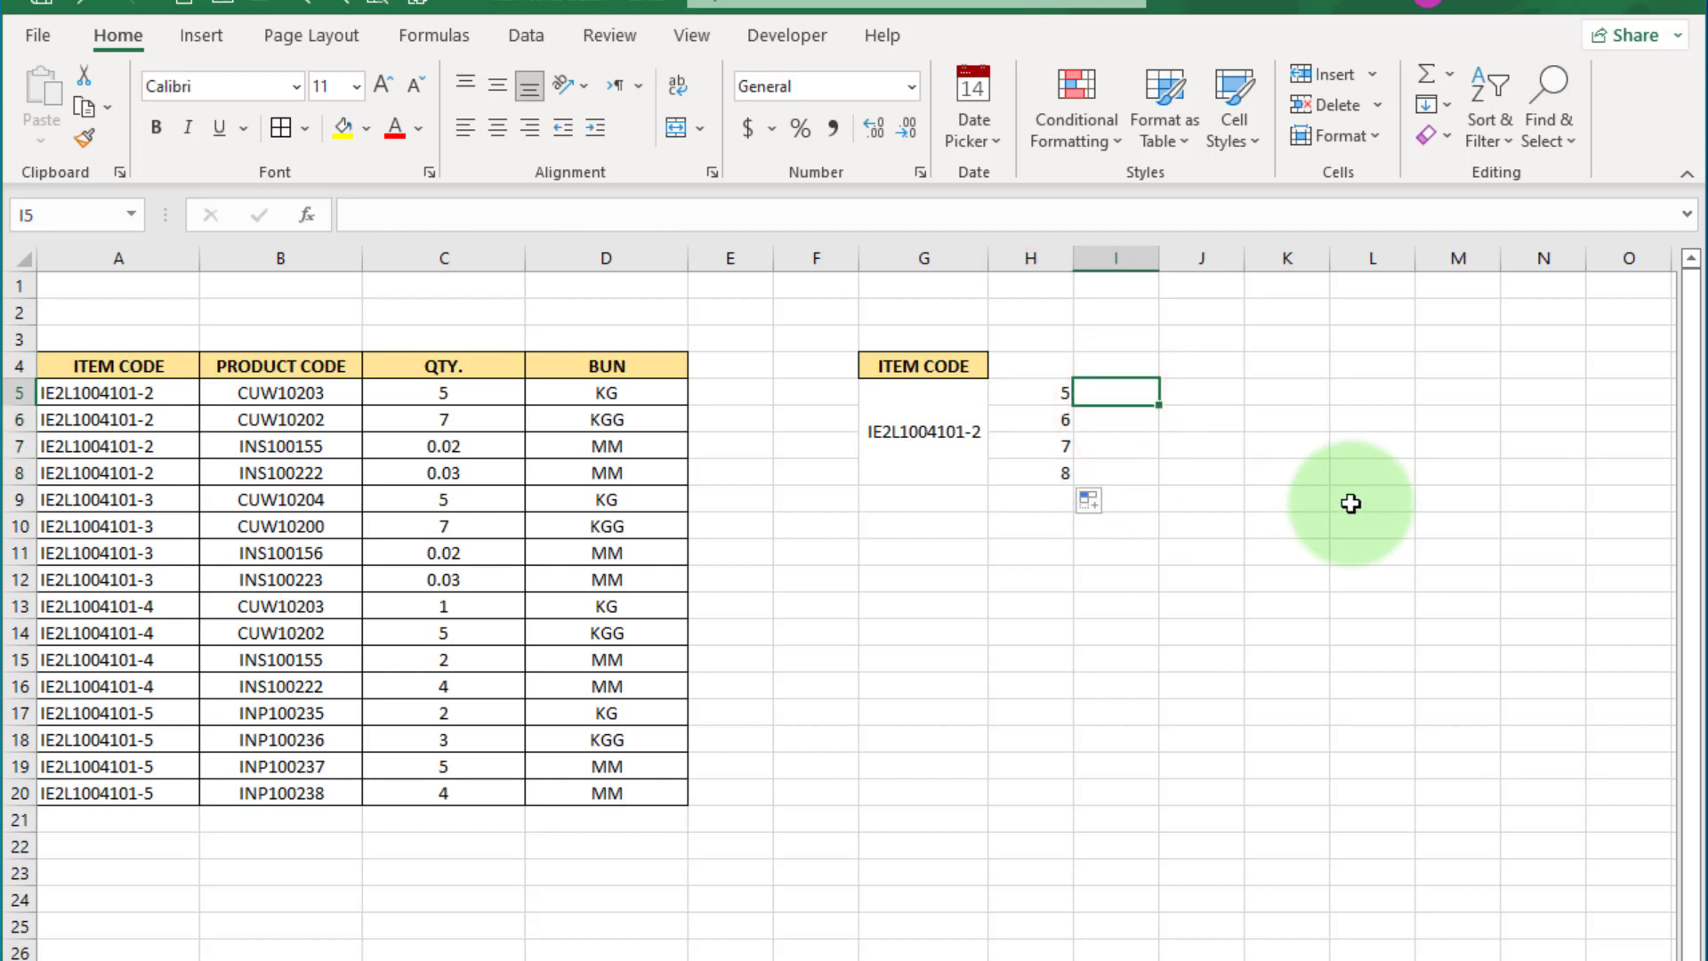
{"action": "type", "text": "="}
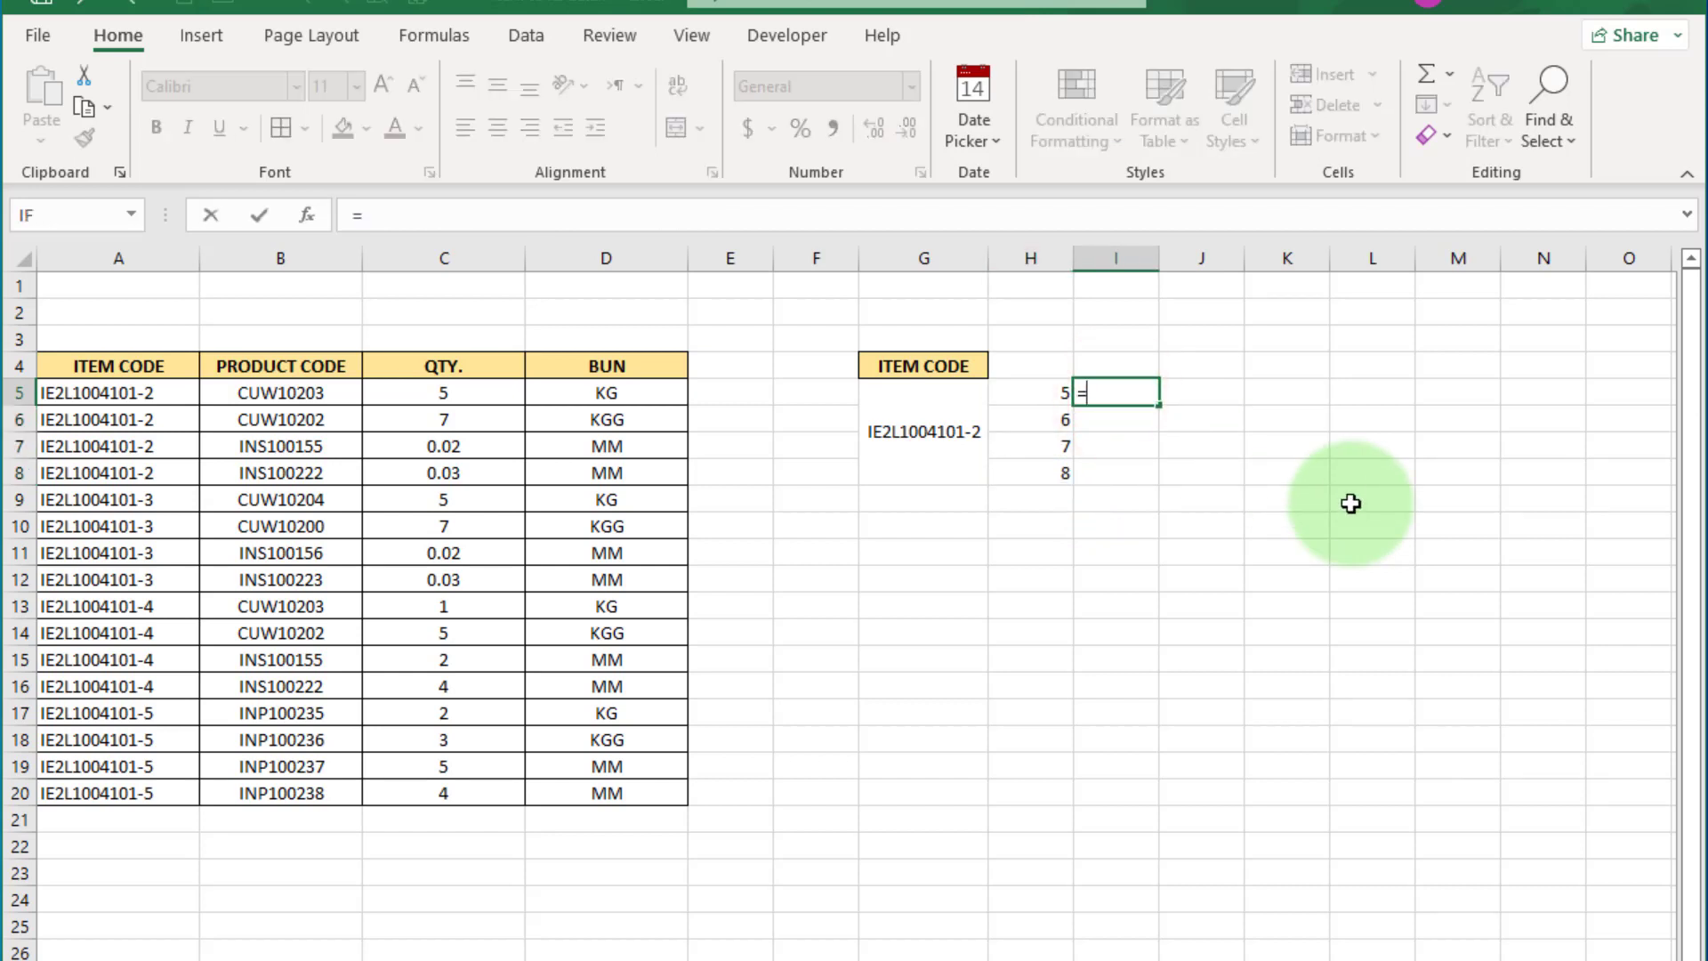
{"action": "type", "text": "IN"}
{"action": "double_click", "coordinate": [1162, 420]}
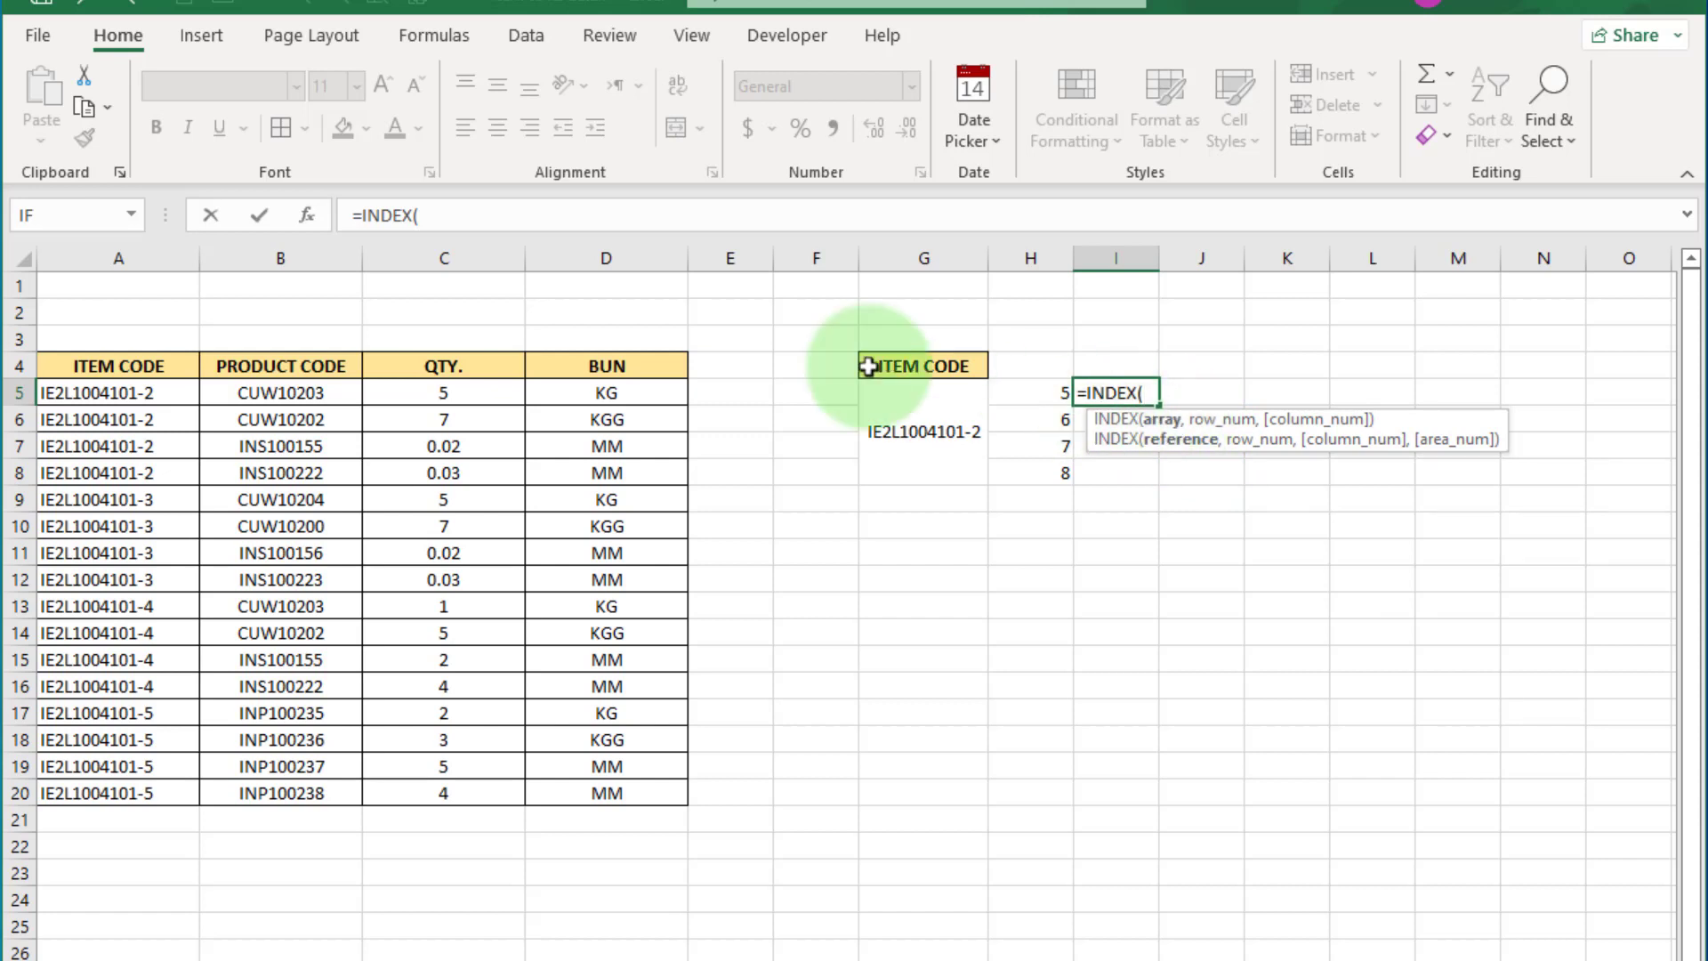
{"action": "left_click", "coordinate": [306, 257]}
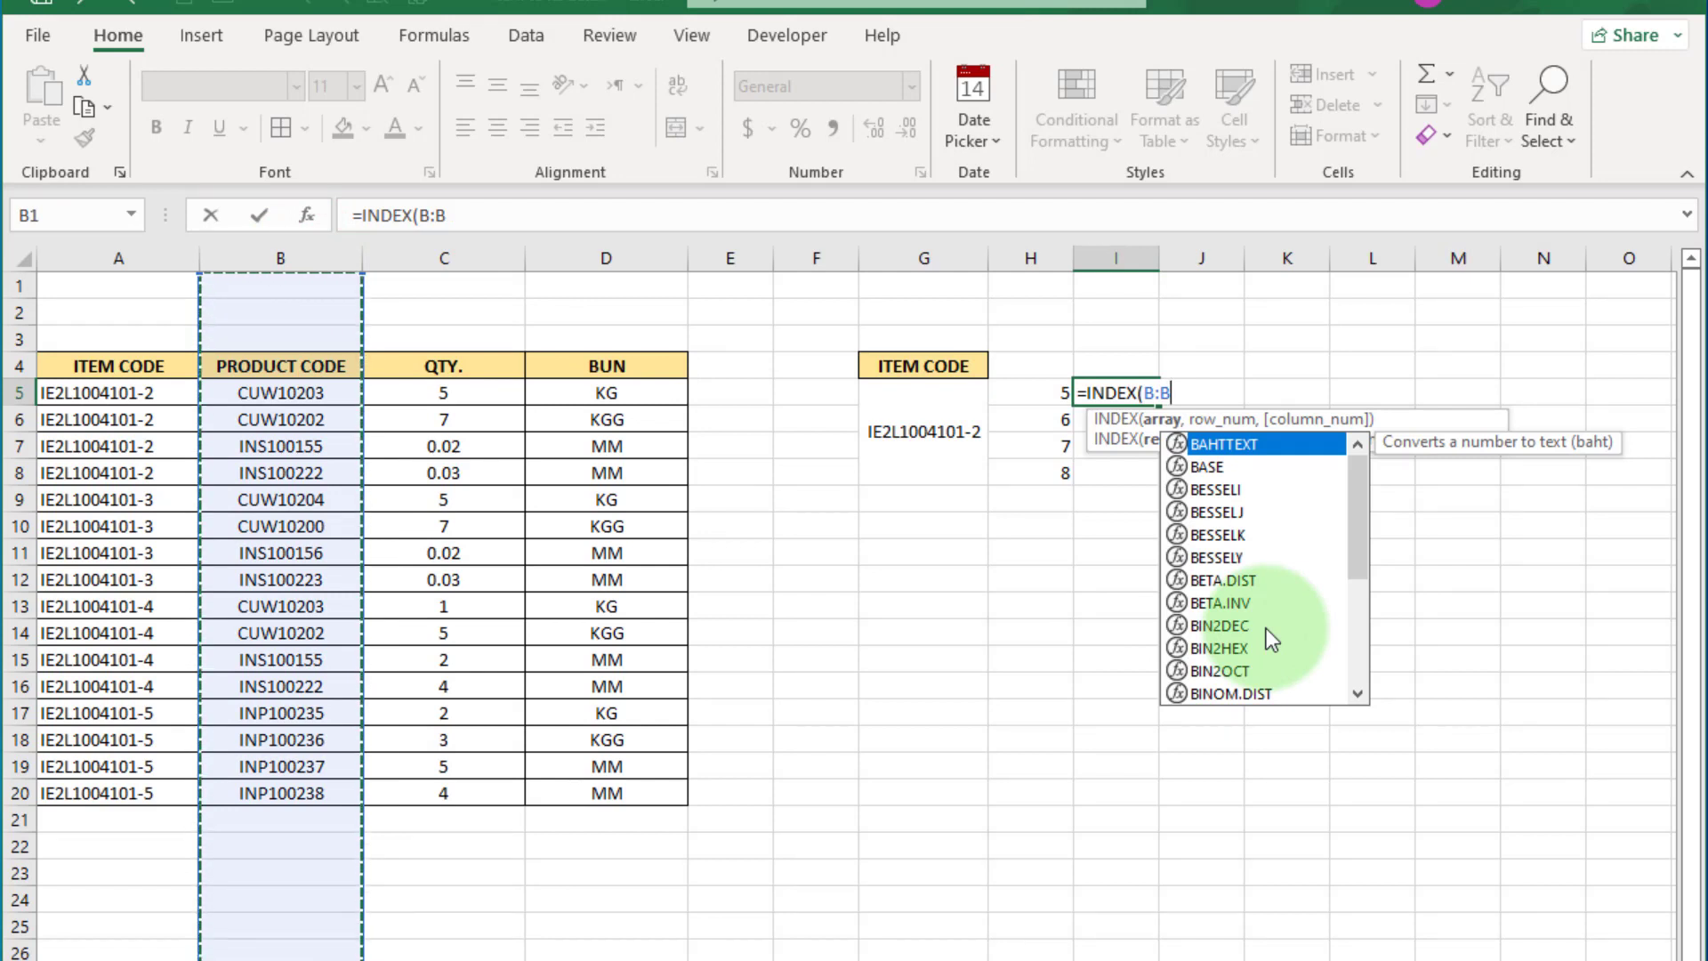
{"action": "type", "text": ","}
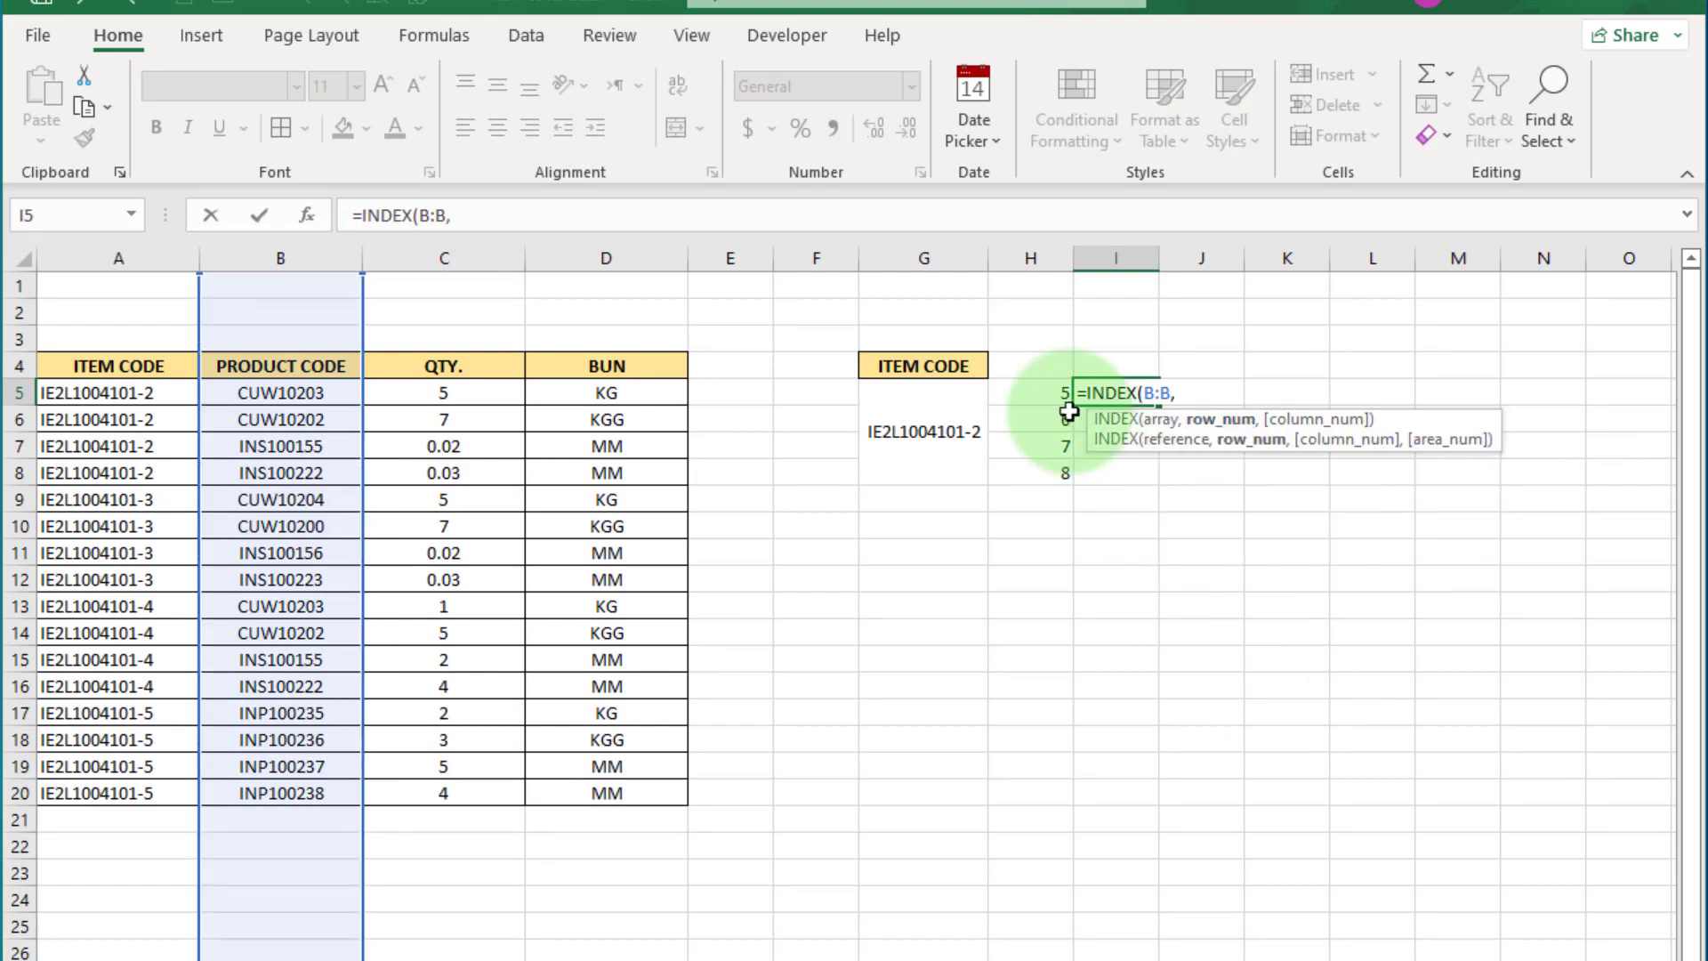
{"action": "left_click", "coordinate": [1031, 368]}
{"action": "left_click", "coordinate": [1023, 392]}
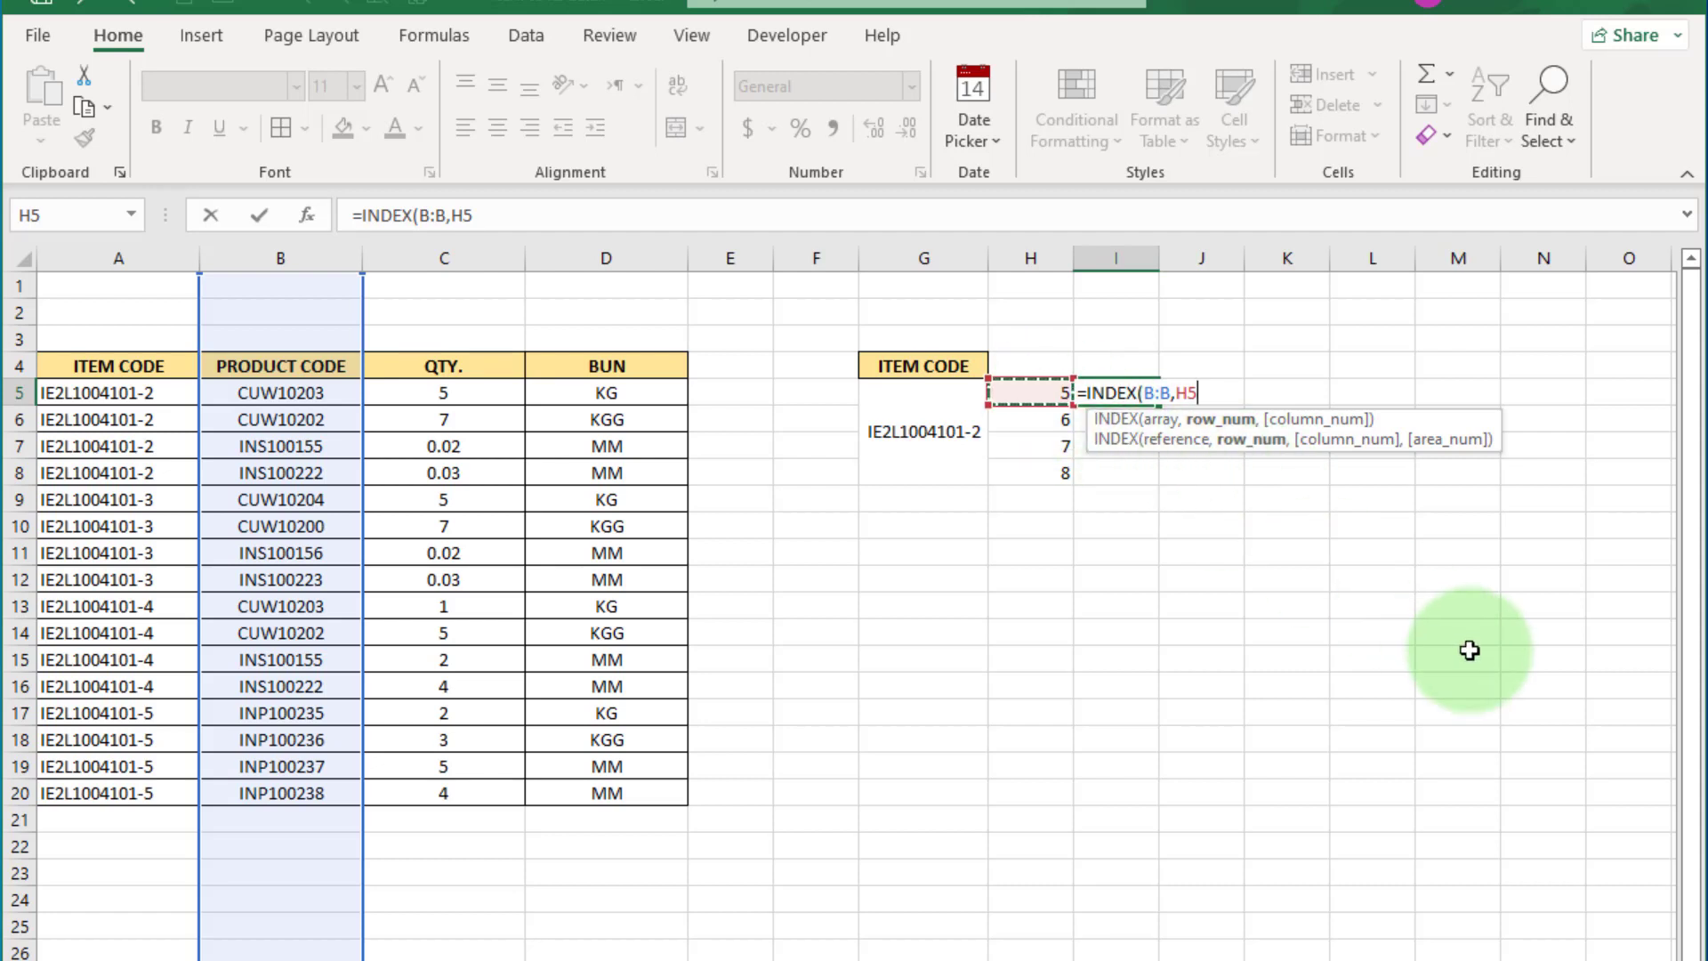
{"action": "type", "text": ")"}
{"action": "key", "text": "Return"}
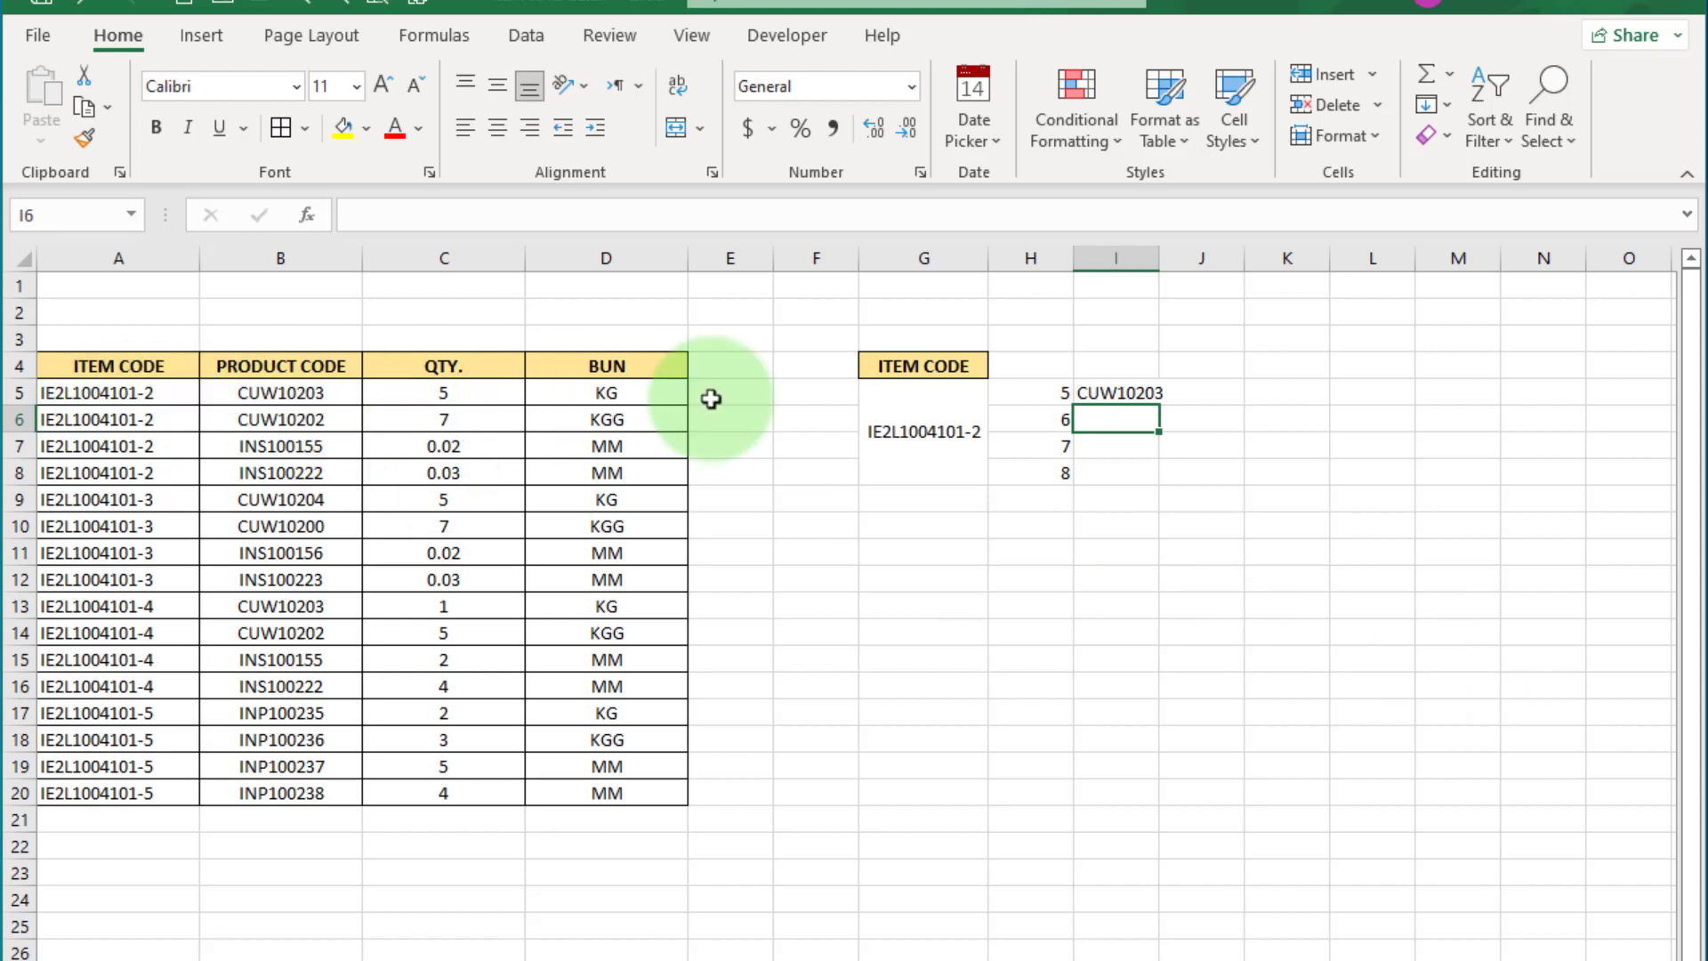
Fill the I5 formula across to J5 and correct its row reference so J5 reads =INDEX(C:C,H5).
{"action": "left_click", "coordinate": [1126, 391]}
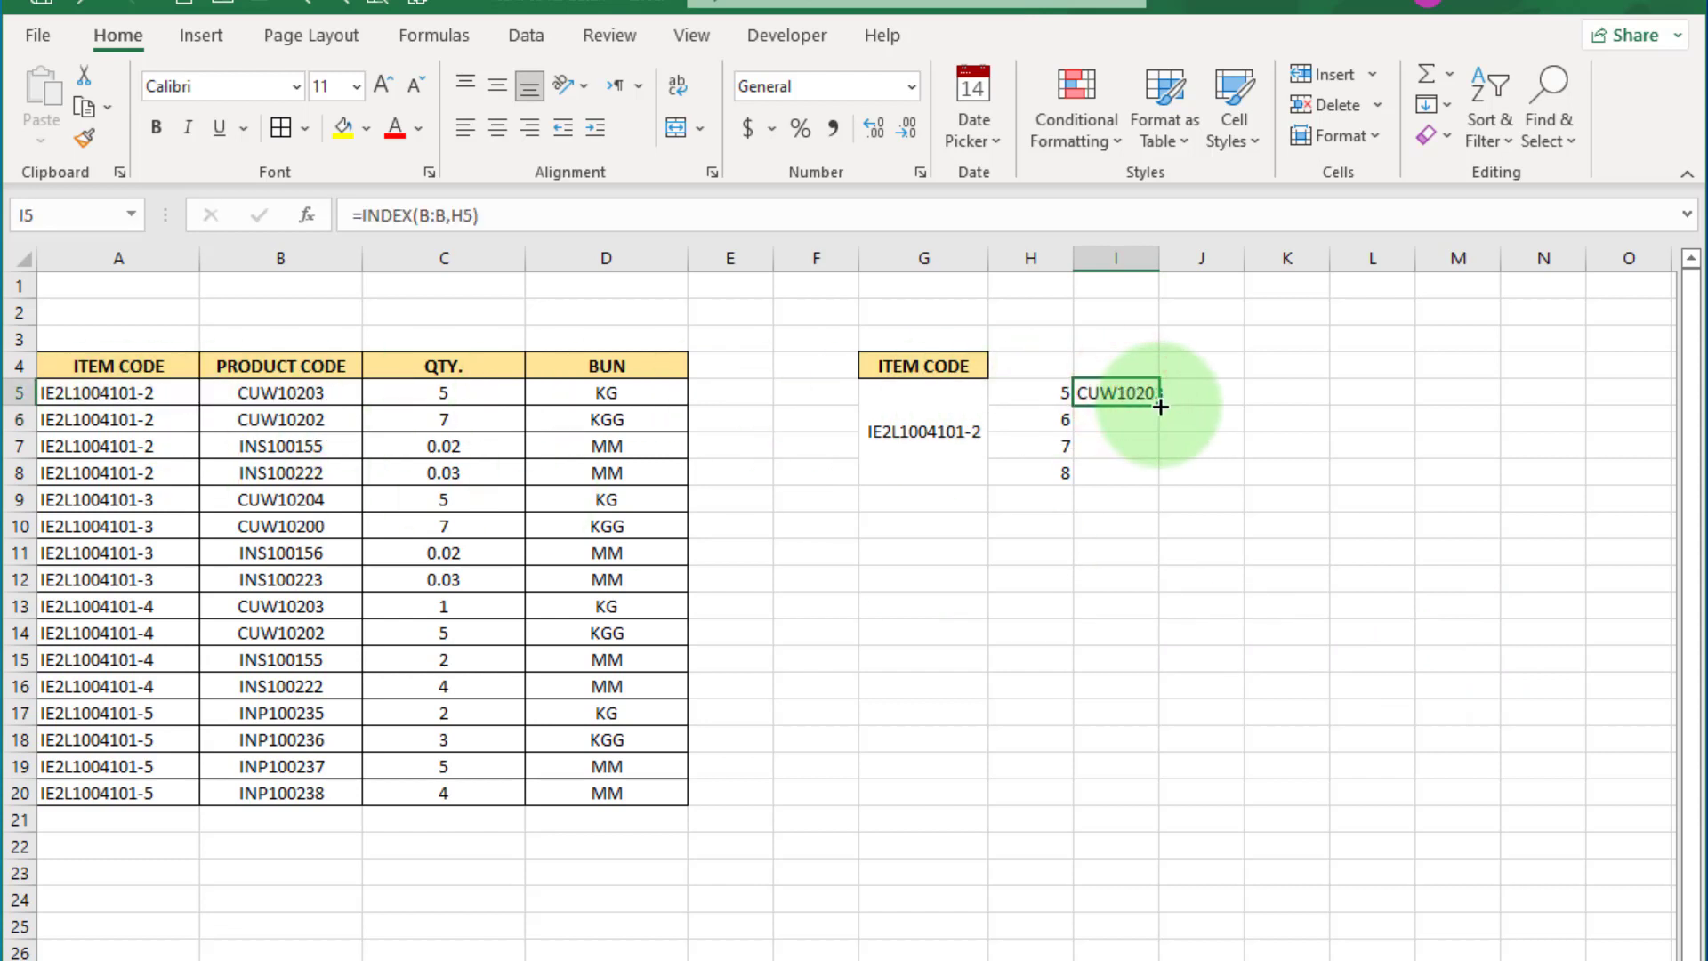
{"action": "left_click_drag", "start_coordinate": [1158, 405], "coordinate": [1201, 397]}
{"action": "double_click", "coordinate": [1219, 389]}
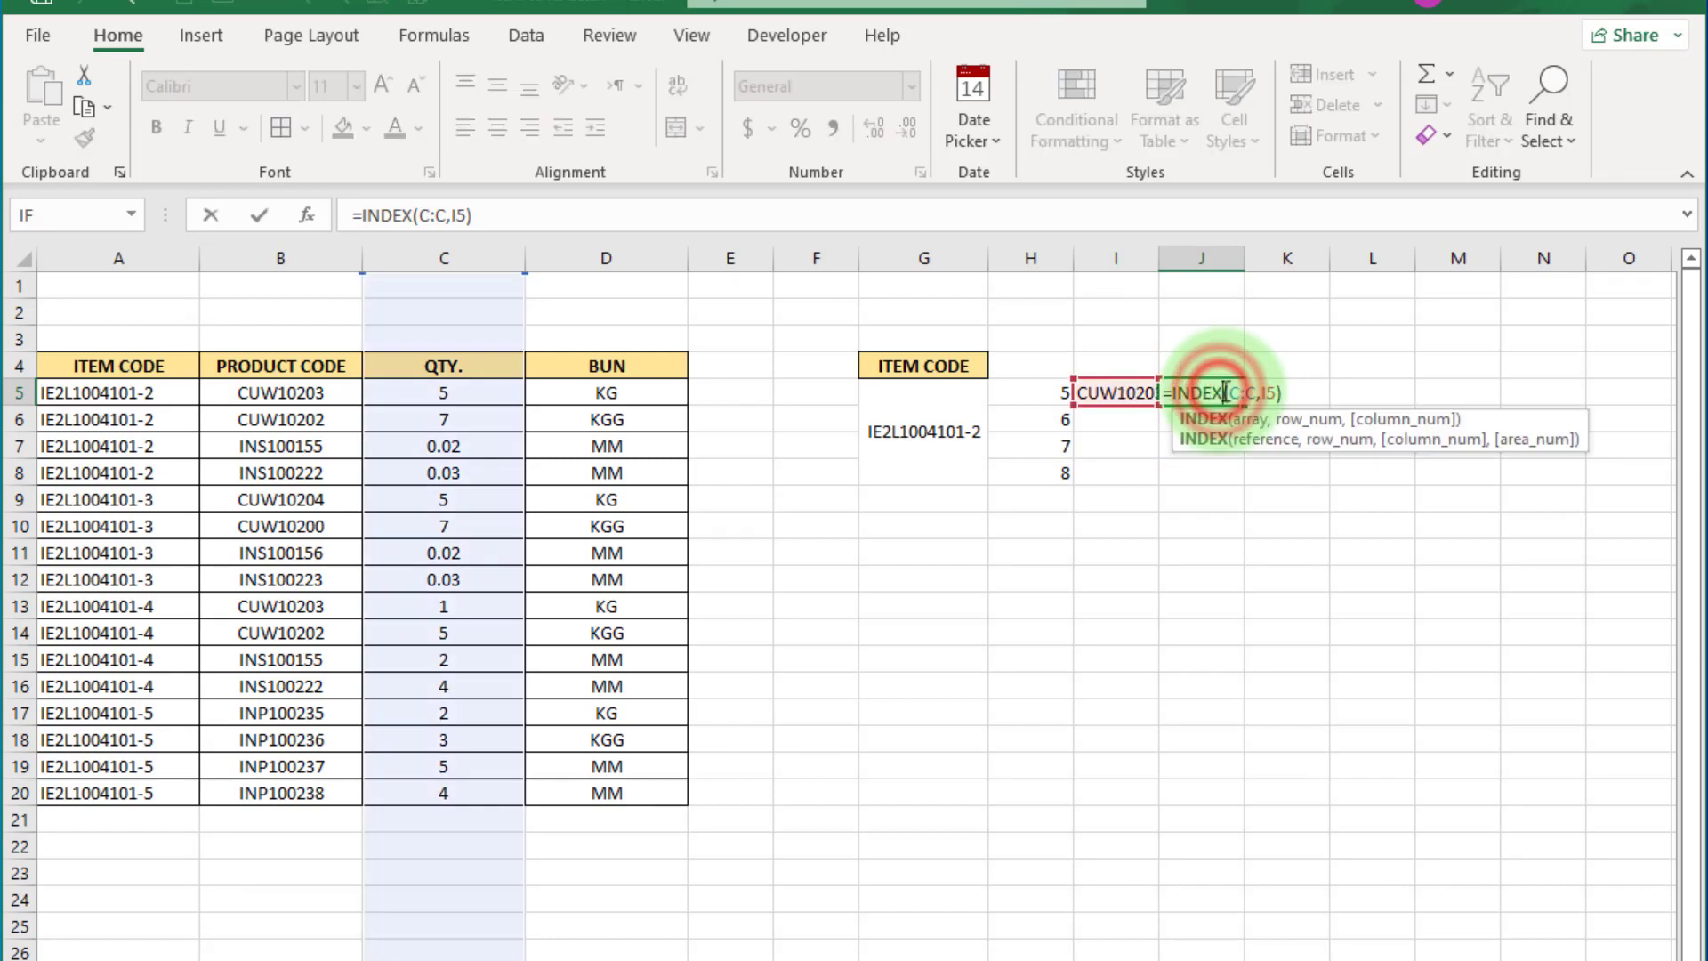
{"action": "key", "text": "BackSpace"}
{"action": "key", "text": "BackSpace"}
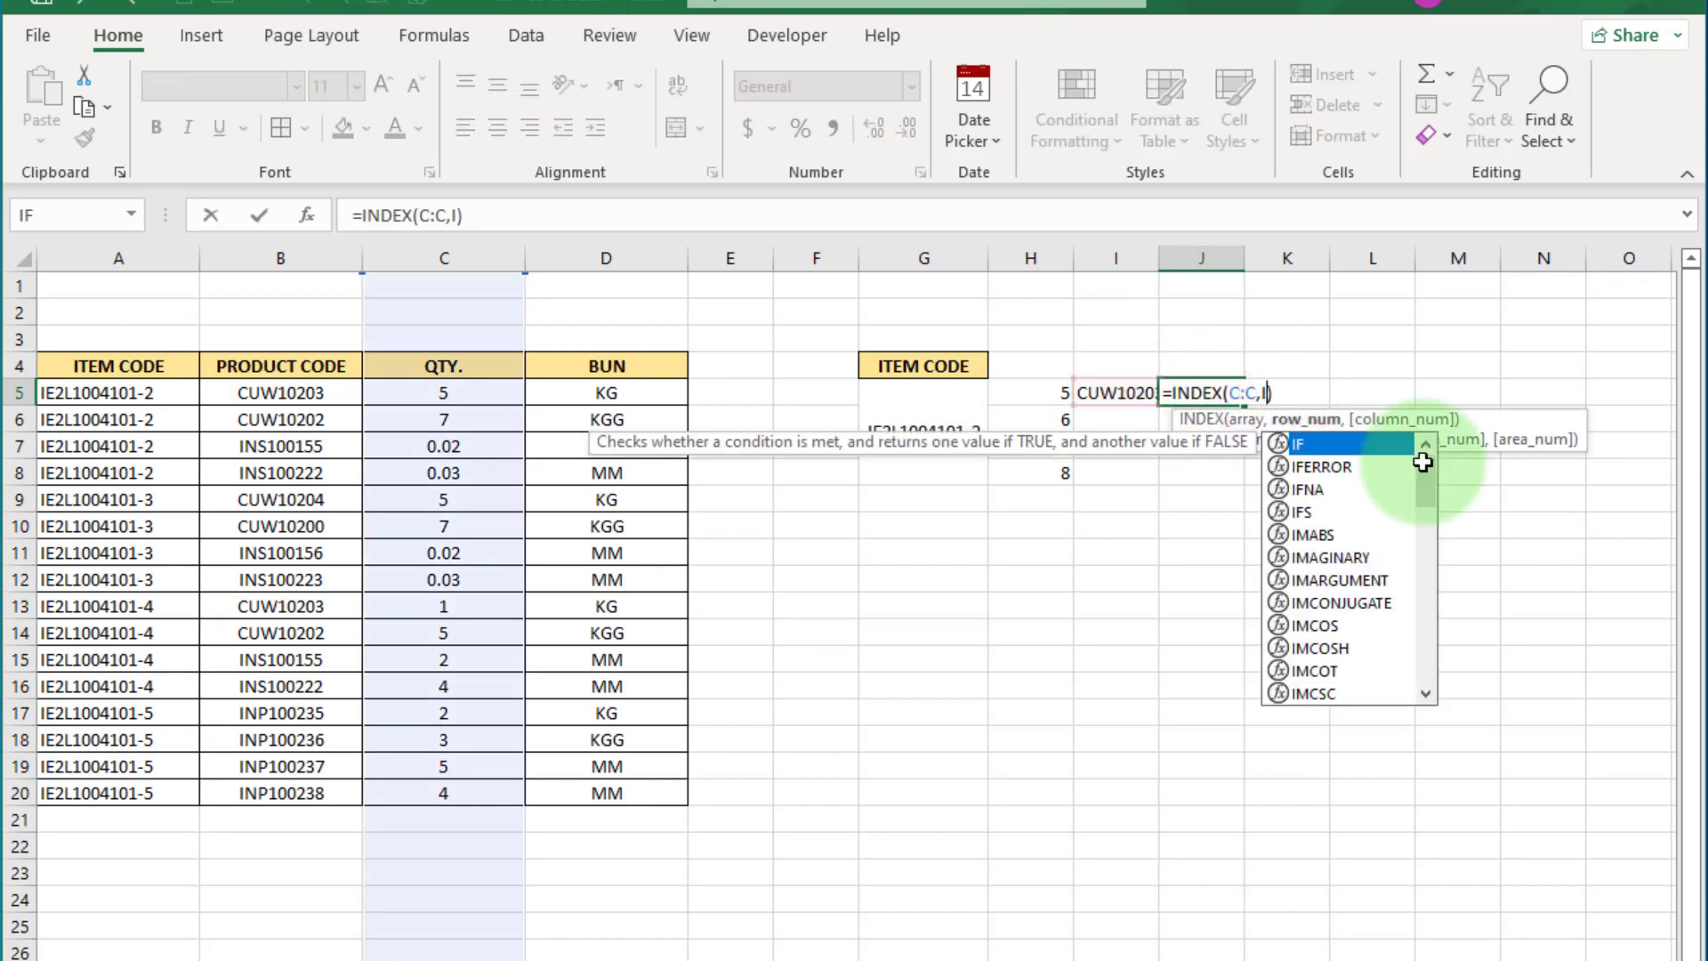
{"action": "left_click", "coordinate": [1041, 384]}
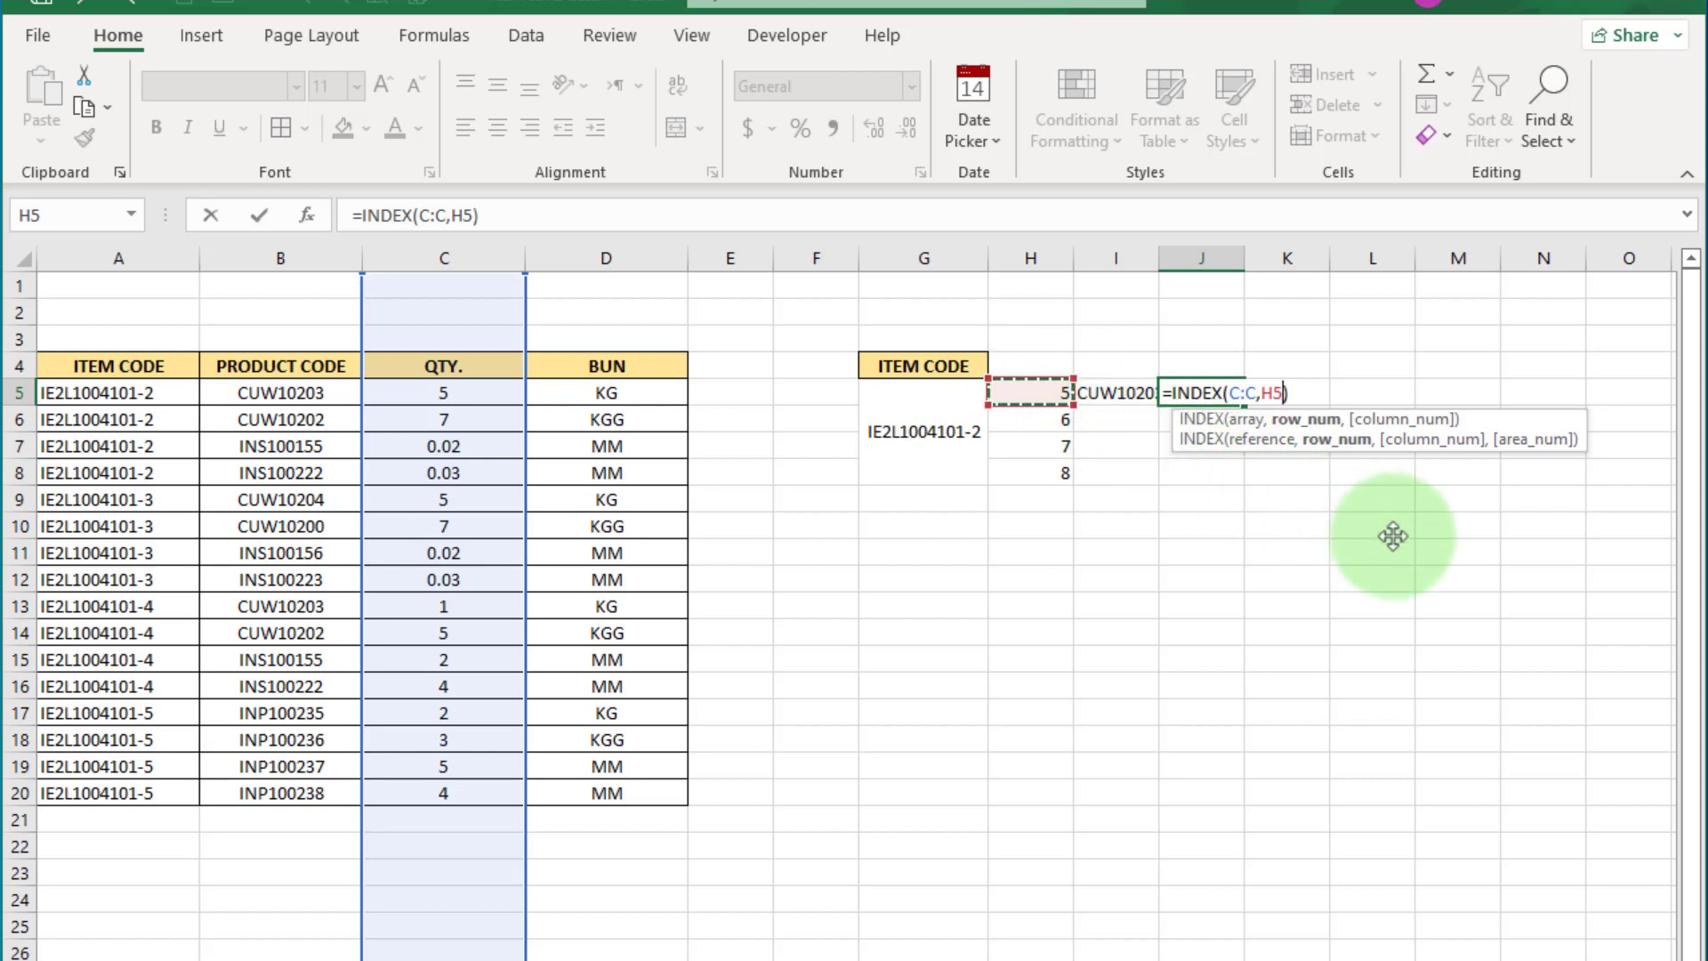
{"action": "key", "text": "Return"}
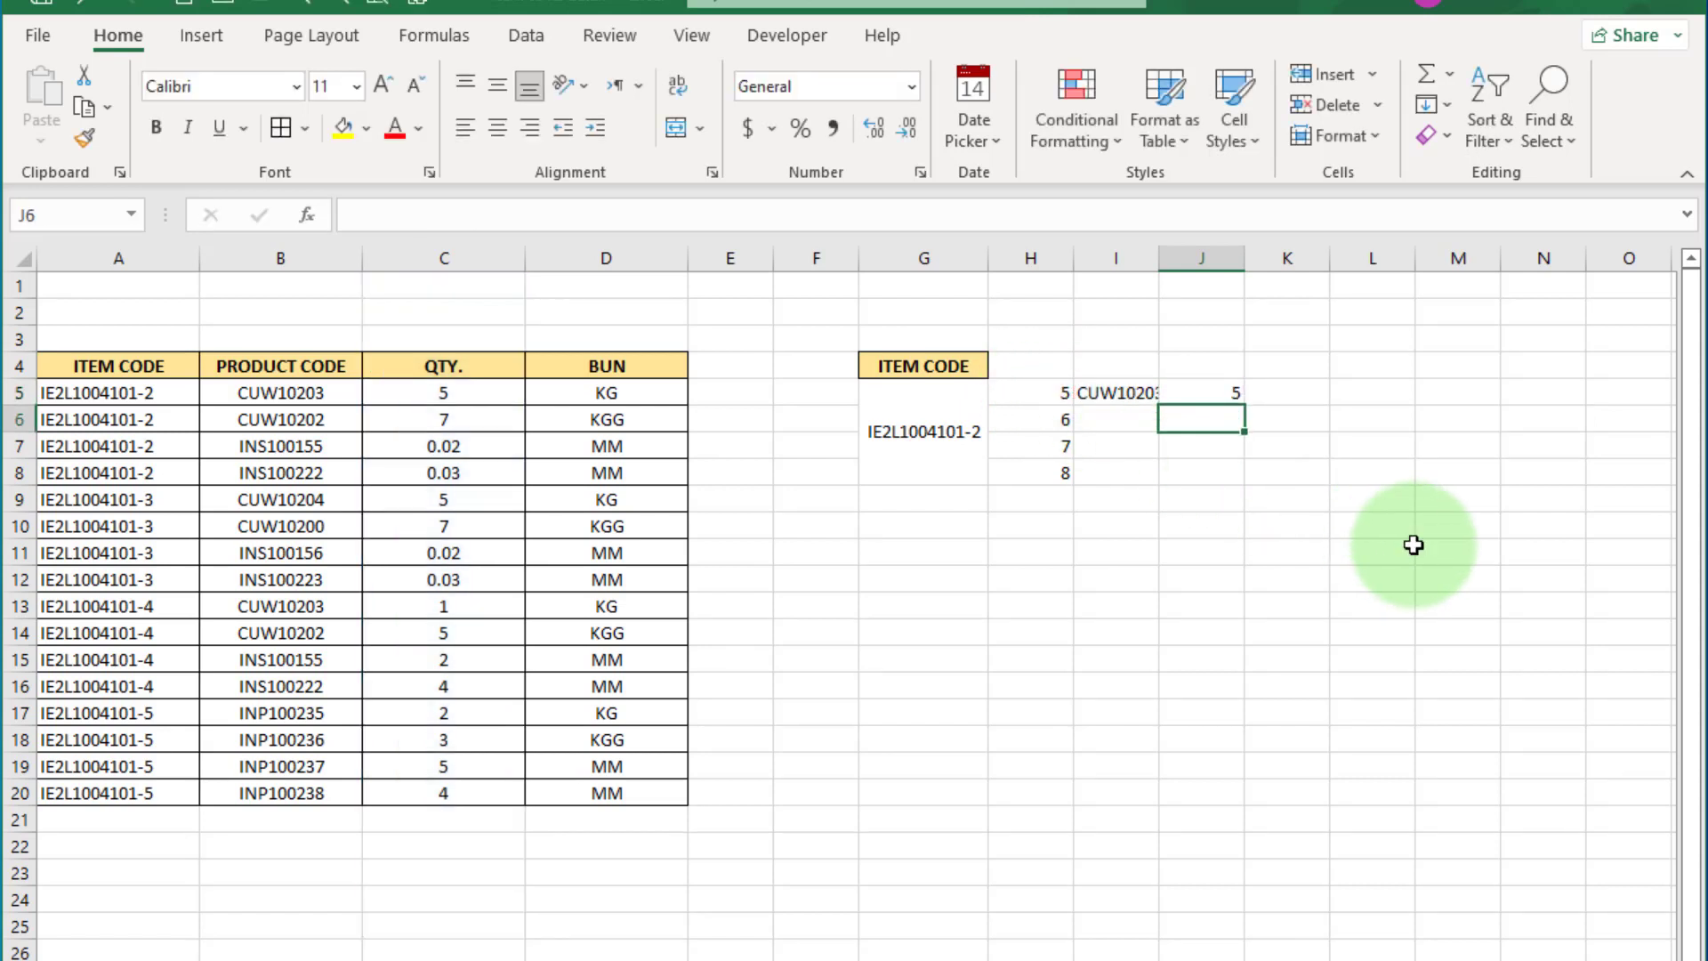
Fill the J5 formula across to K5 and correct its row reference so K5 reads =INDEX(D:D,H5).
{"action": "left_click", "coordinate": [1205, 397]}
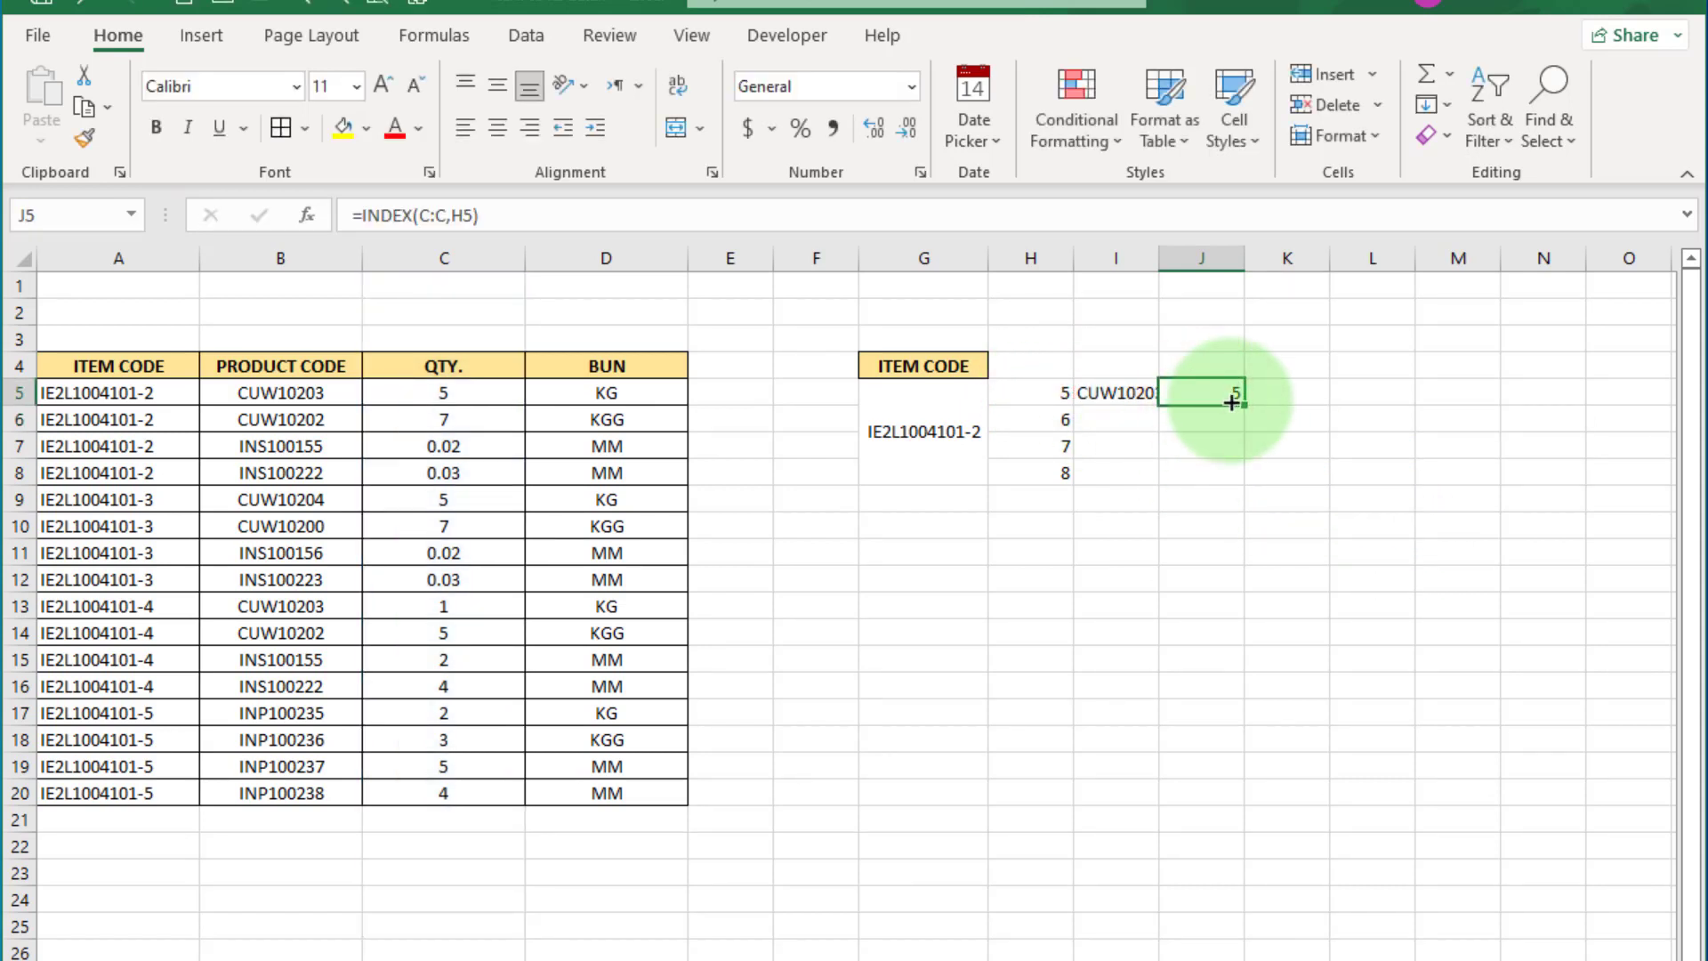
{"action": "left_click_drag", "start_coordinate": [1245, 405], "coordinate": [1317, 405]}
{"action": "double_click", "coordinate": [1307, 392]}
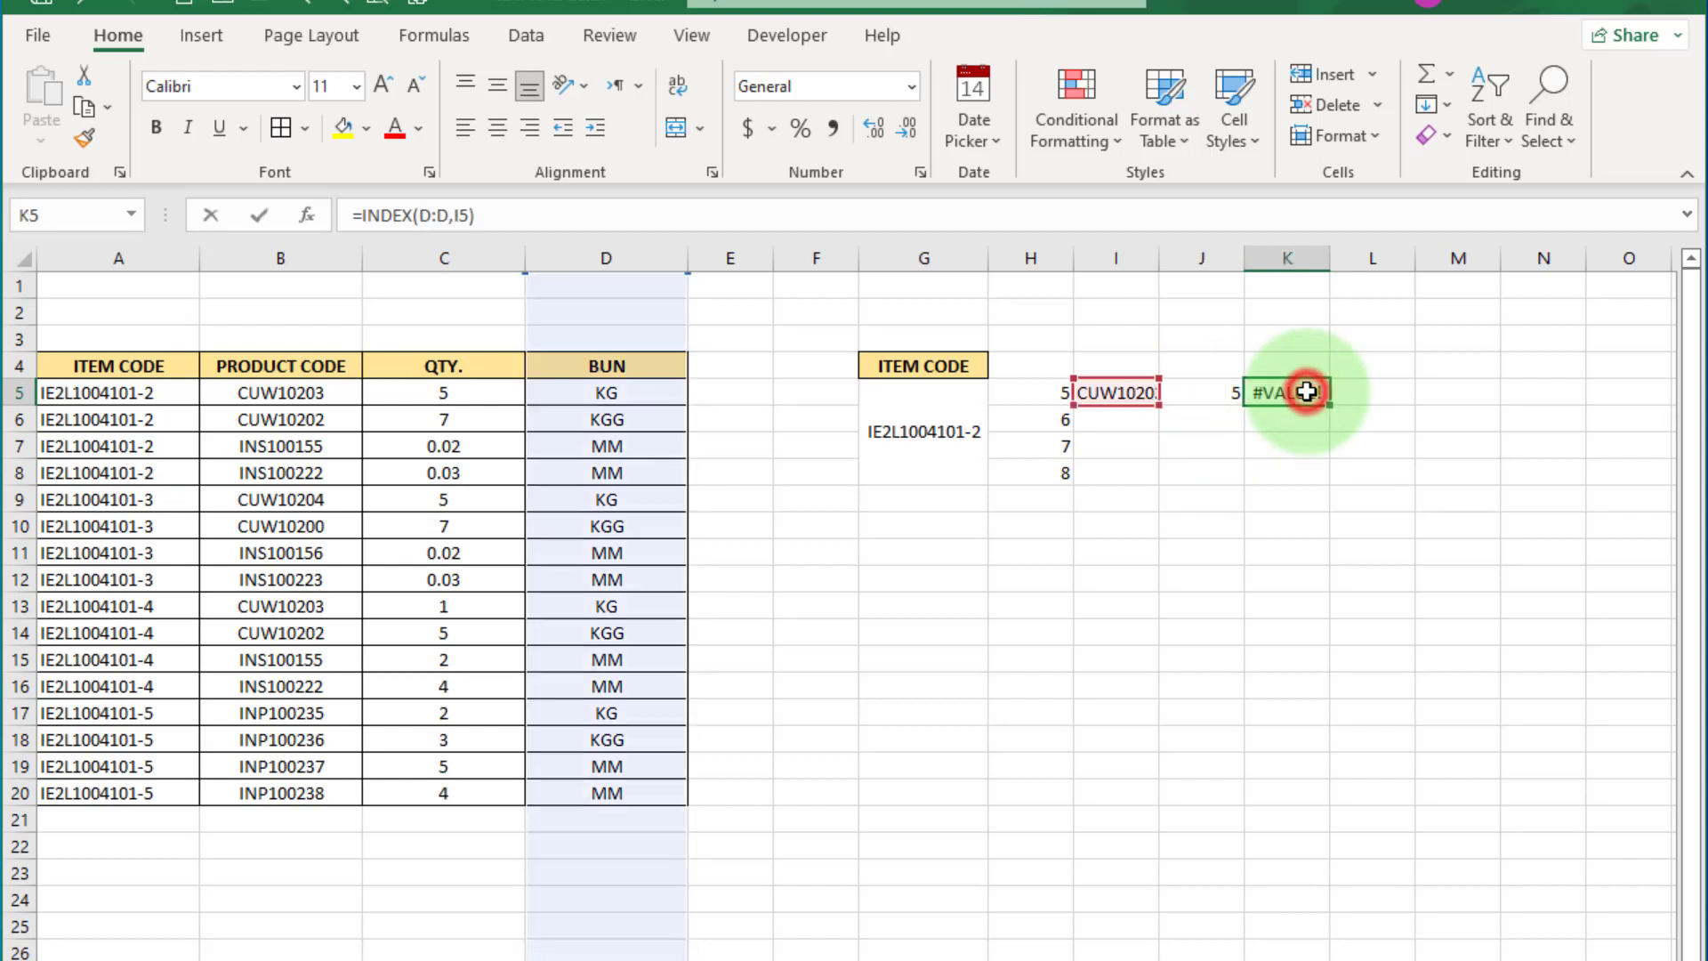
{"action": "left_click", "coordinate": [1363, 393]}
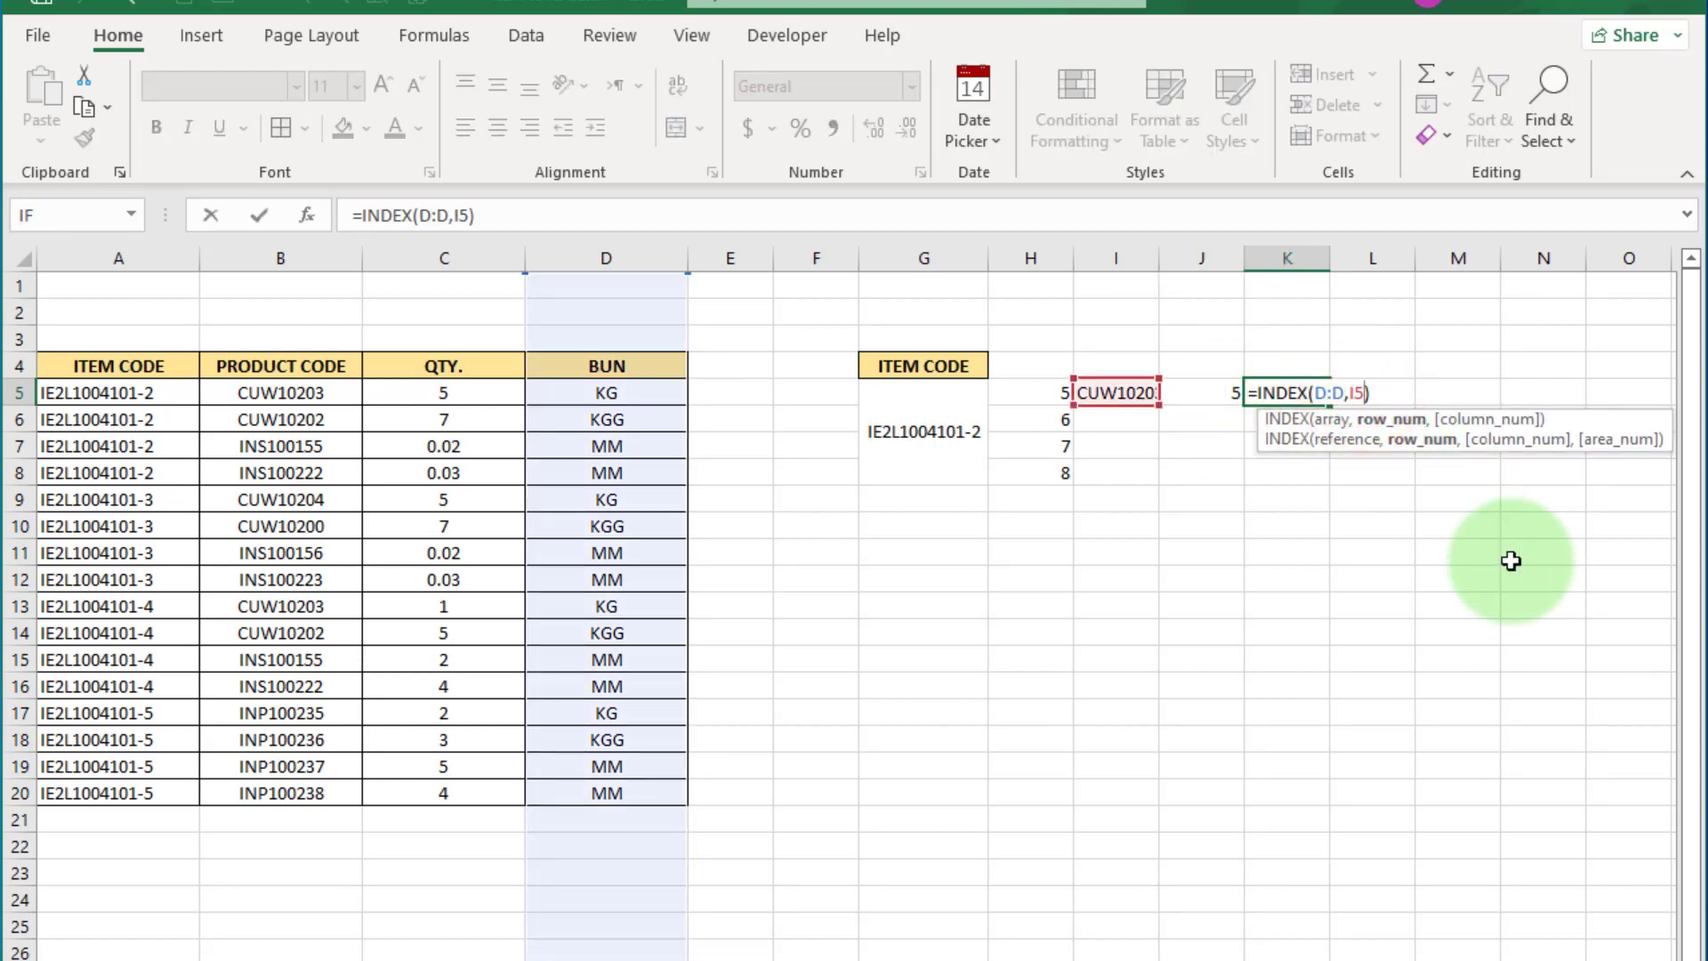
{"action": "key", "text": "BackSpace"}
{"action": "key", "text": "BackSpace"}
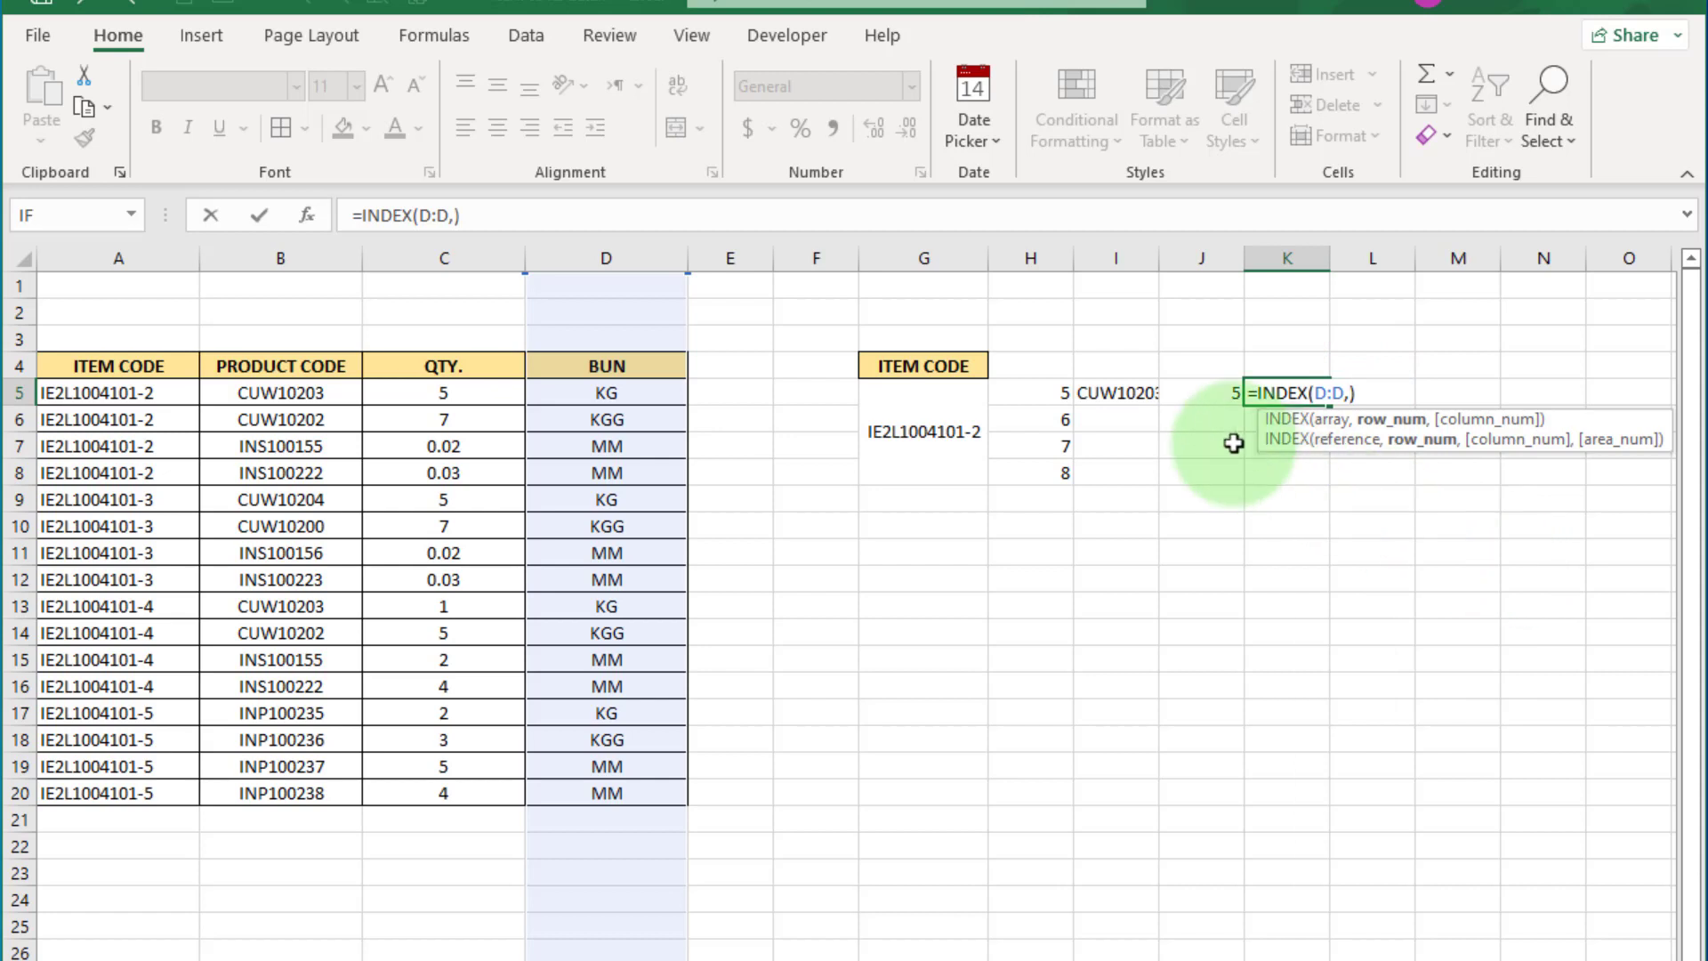
{"action": "left_click", "coordinate": [1025, 392]}
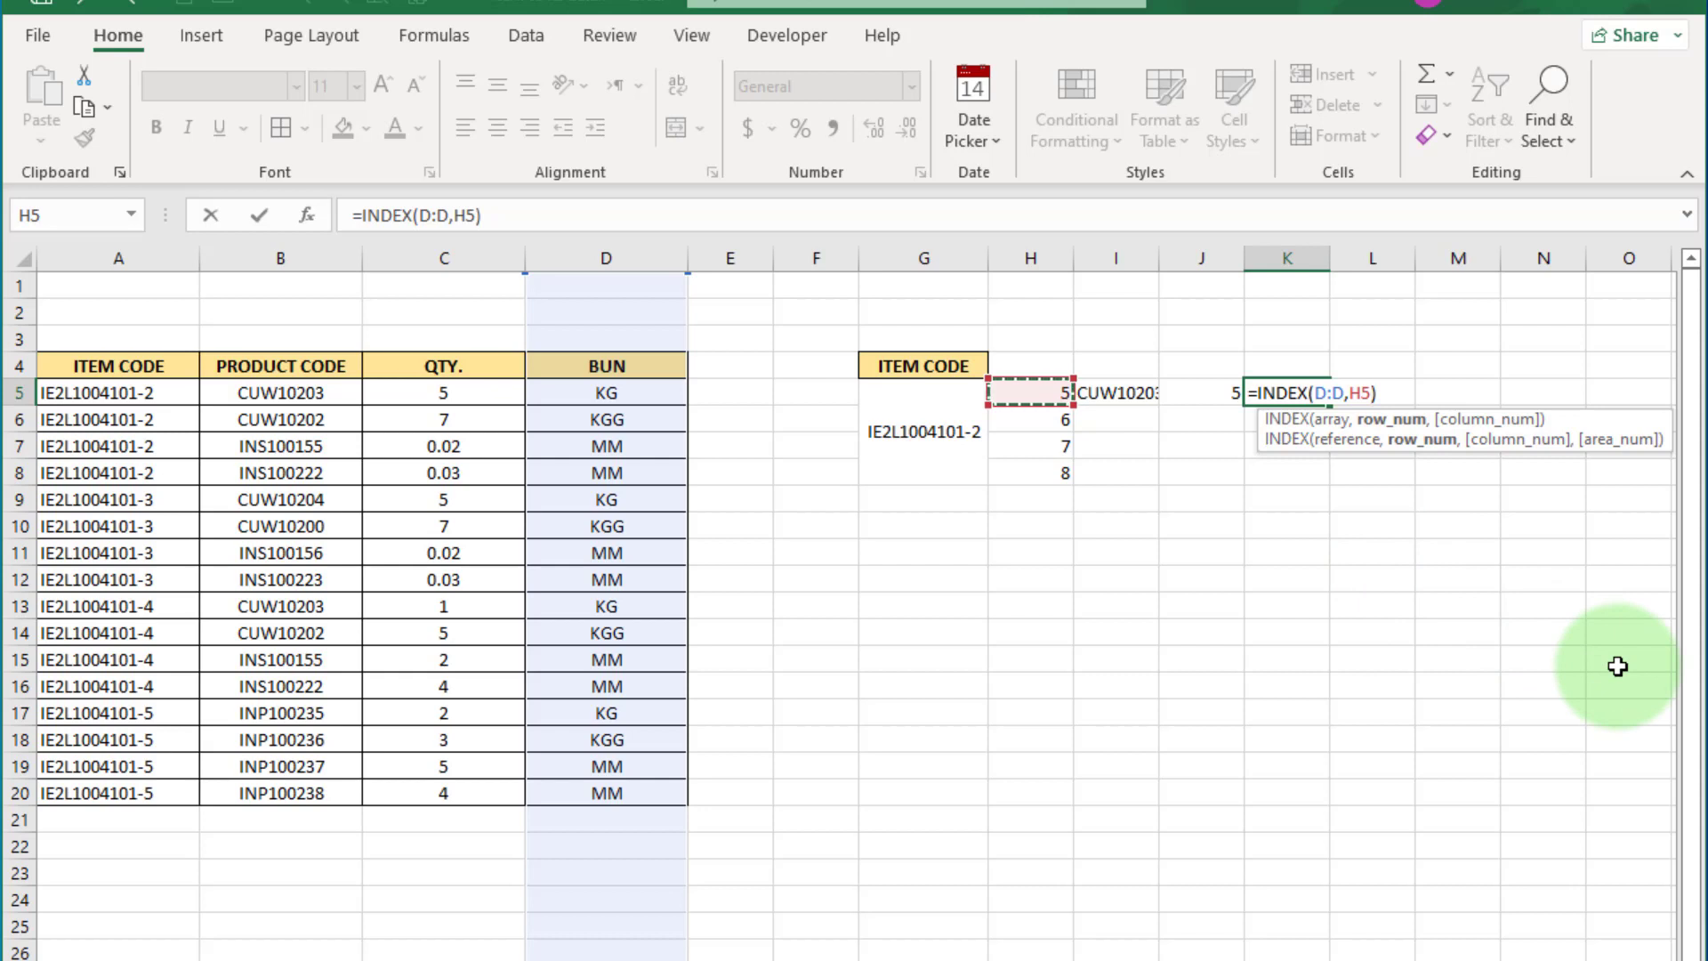
{"action": "key", "text": "Return"}
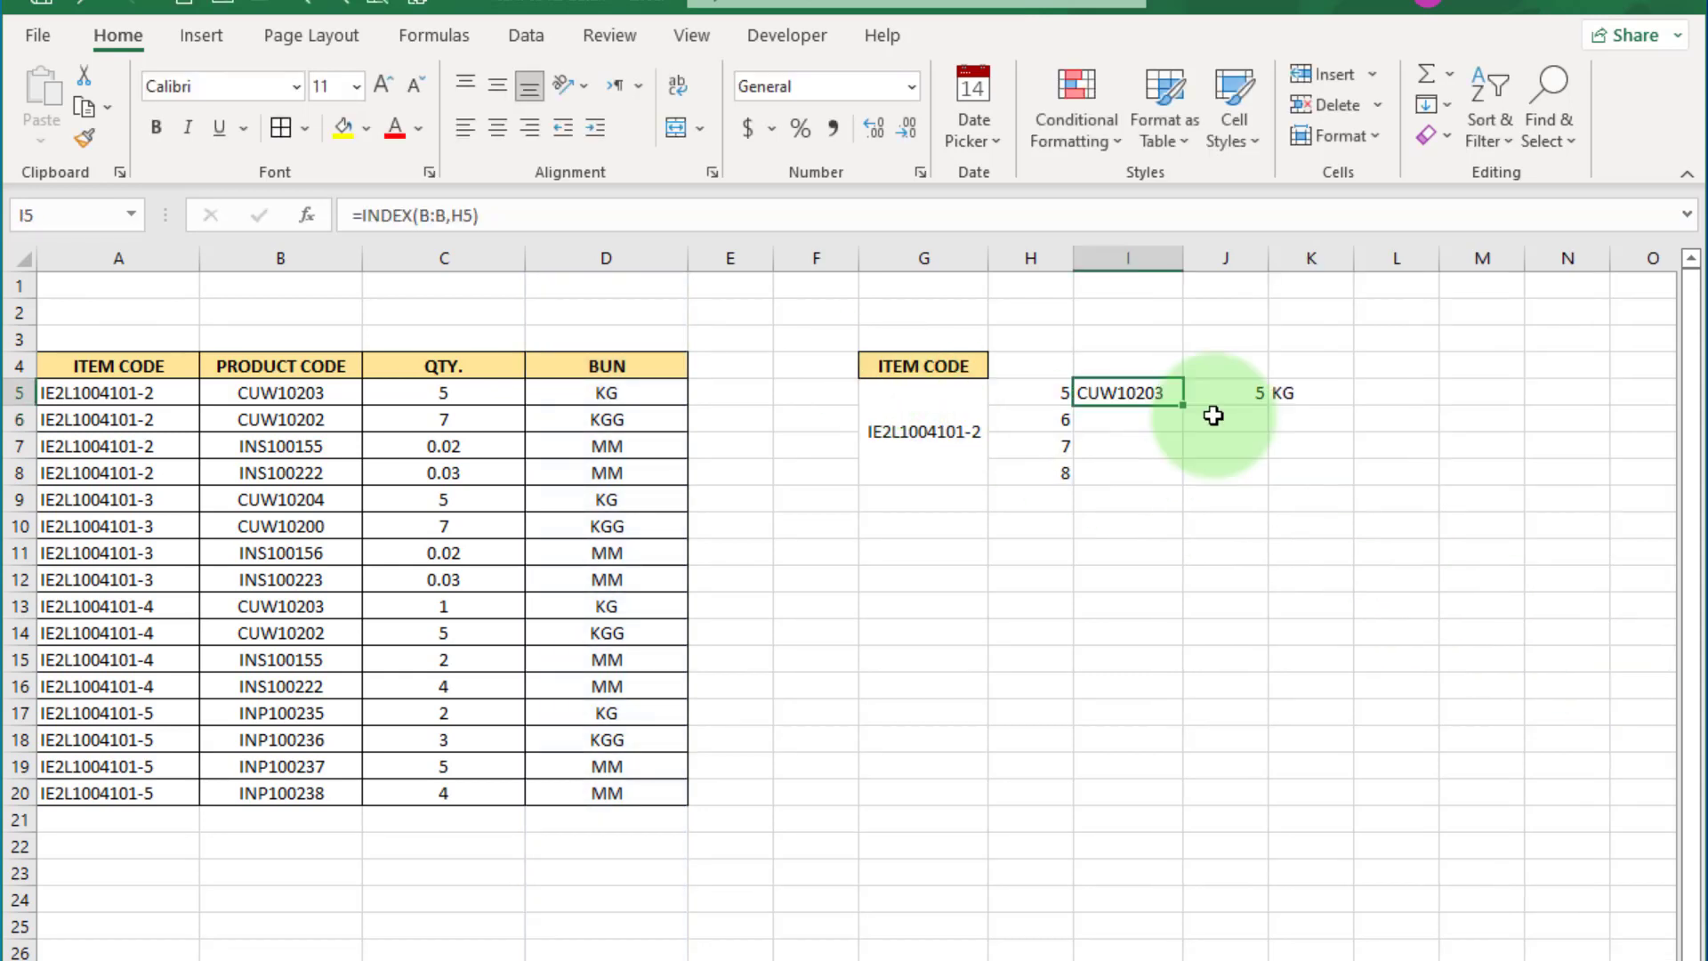
Fill the I5:K5 formulas down to row 8 and hide helper column H.
{"action": "left_click_drag", "start_coordinate": [1159, 397], "coordinate": [1361, 495]}
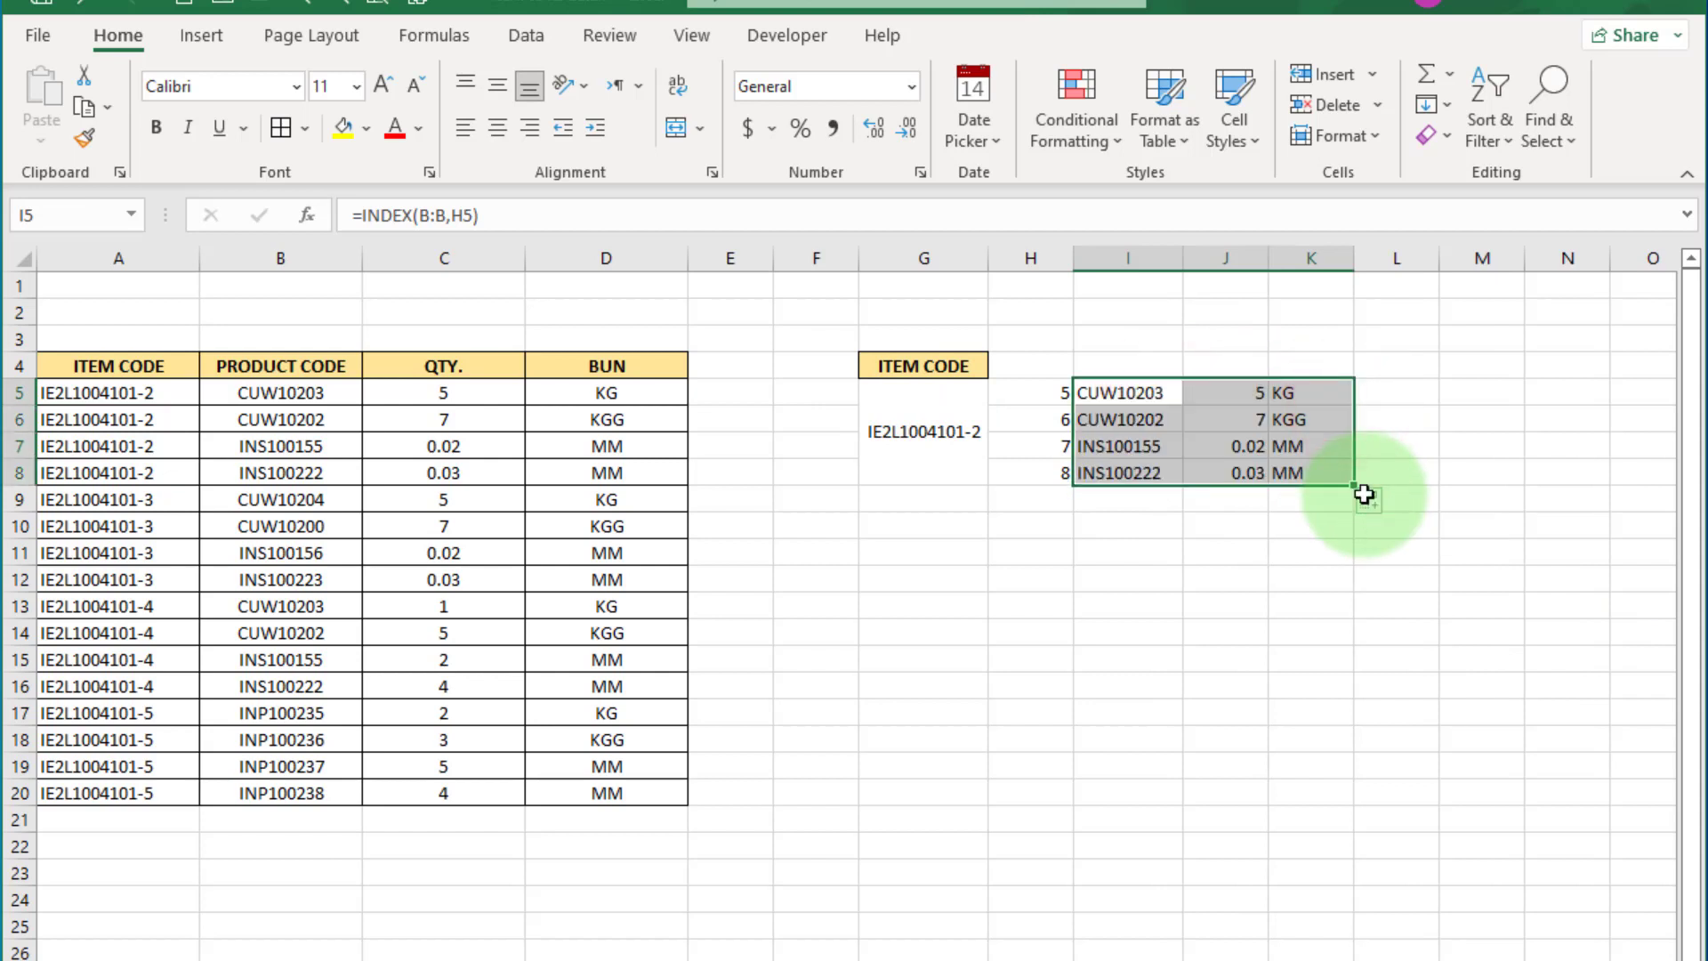
{"action": "left_click", "coordinate": [1042, 372]}
{"action": "right_click", "coordinate": [1048, 258]}
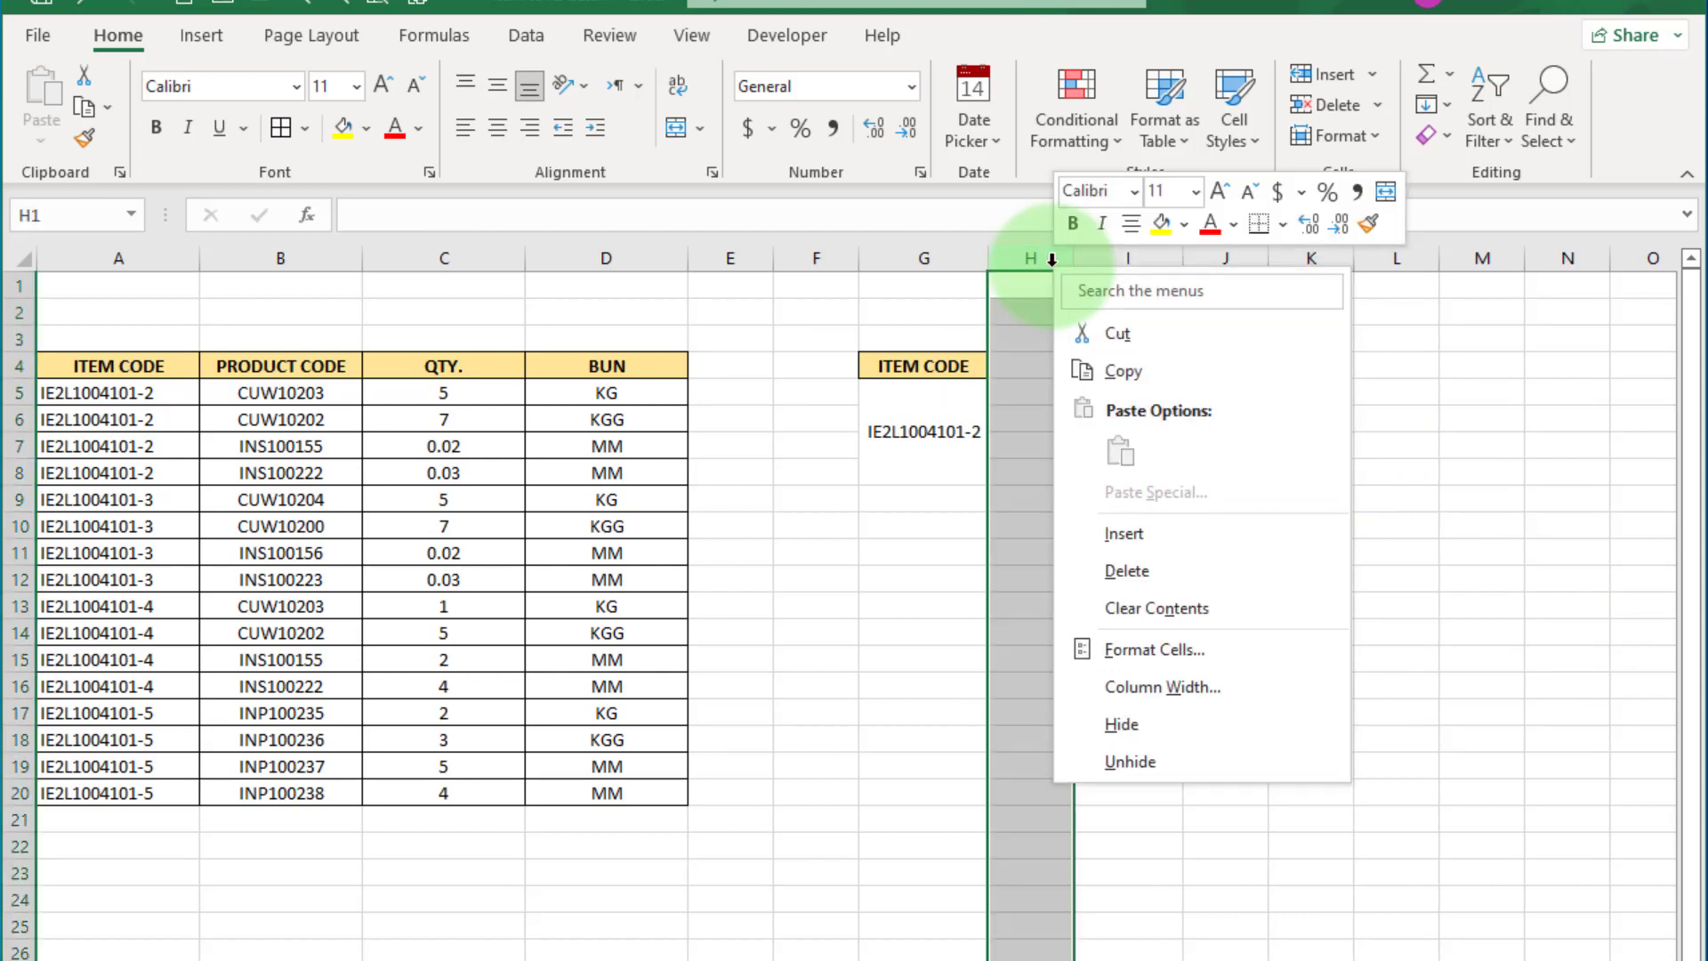
{"action": "left_click", "coordinate": [1145, 720]}
Copy the PRODUCT CODE, QTY. and BUN headers from the source table into I4, J4 and K4.
{"action": "left_click", "coordinate": [276, 366]}
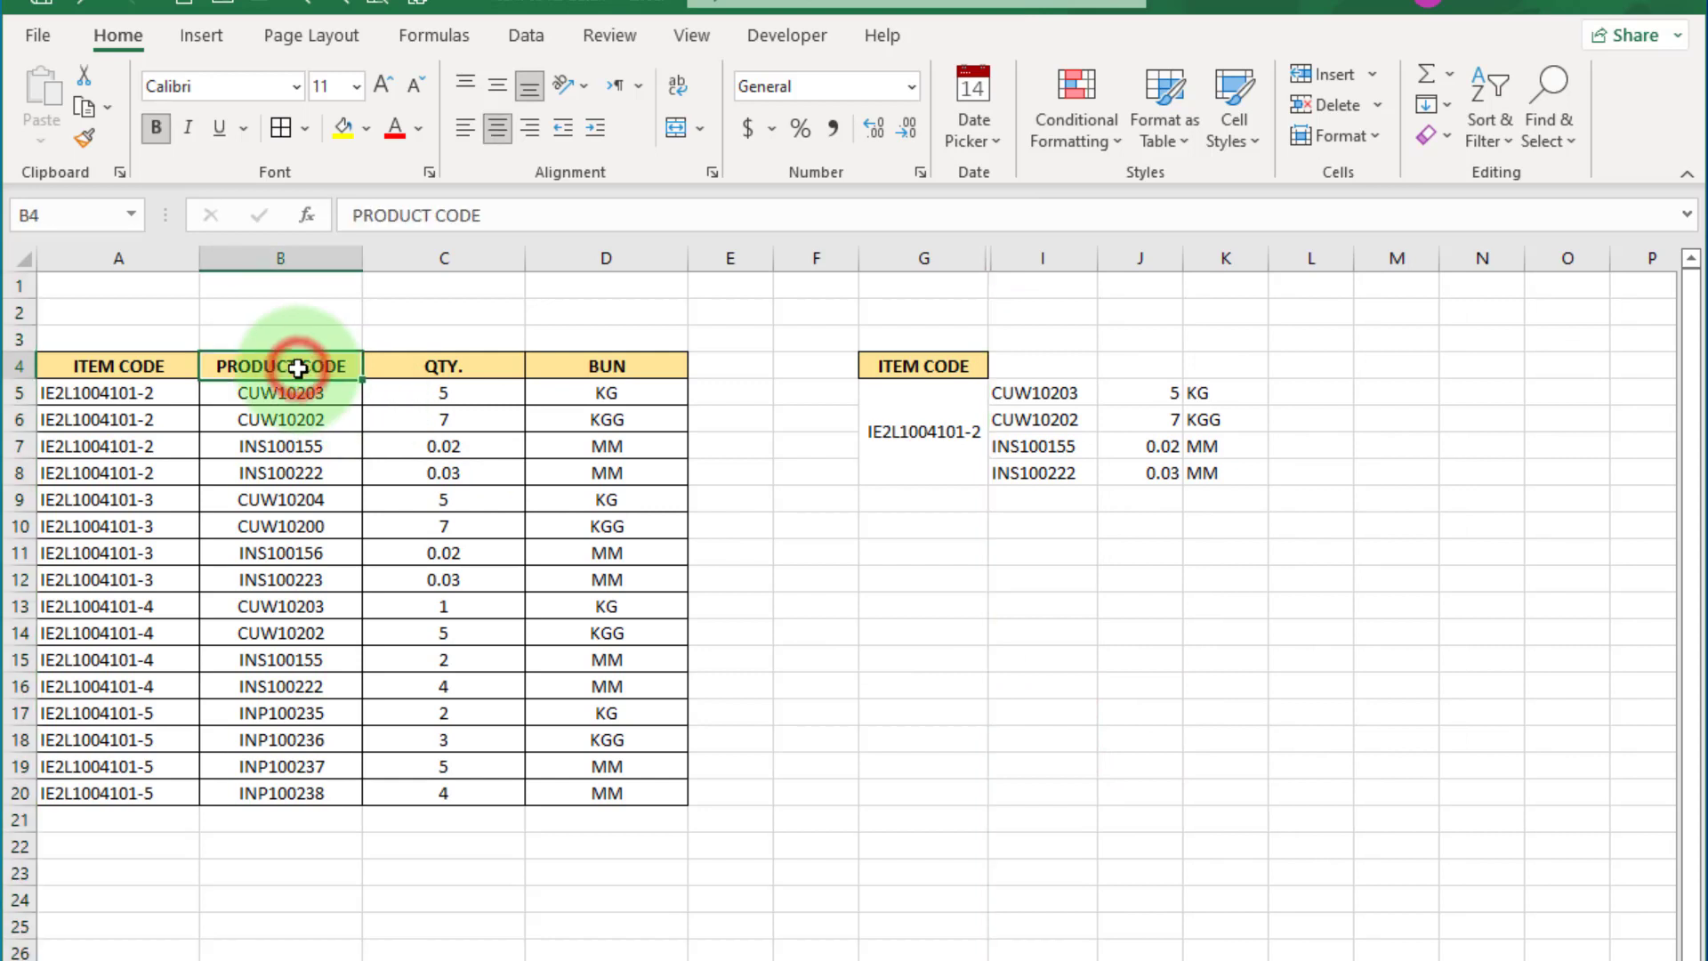
{"action": "key", "text": "ctrl+c"}
{"action": "left_click", "coordinate": [1056, 365]}
{"action": "key", "text": "ctrl+v"}
{"action": "left_click", "coordinate": [1171, 367]}
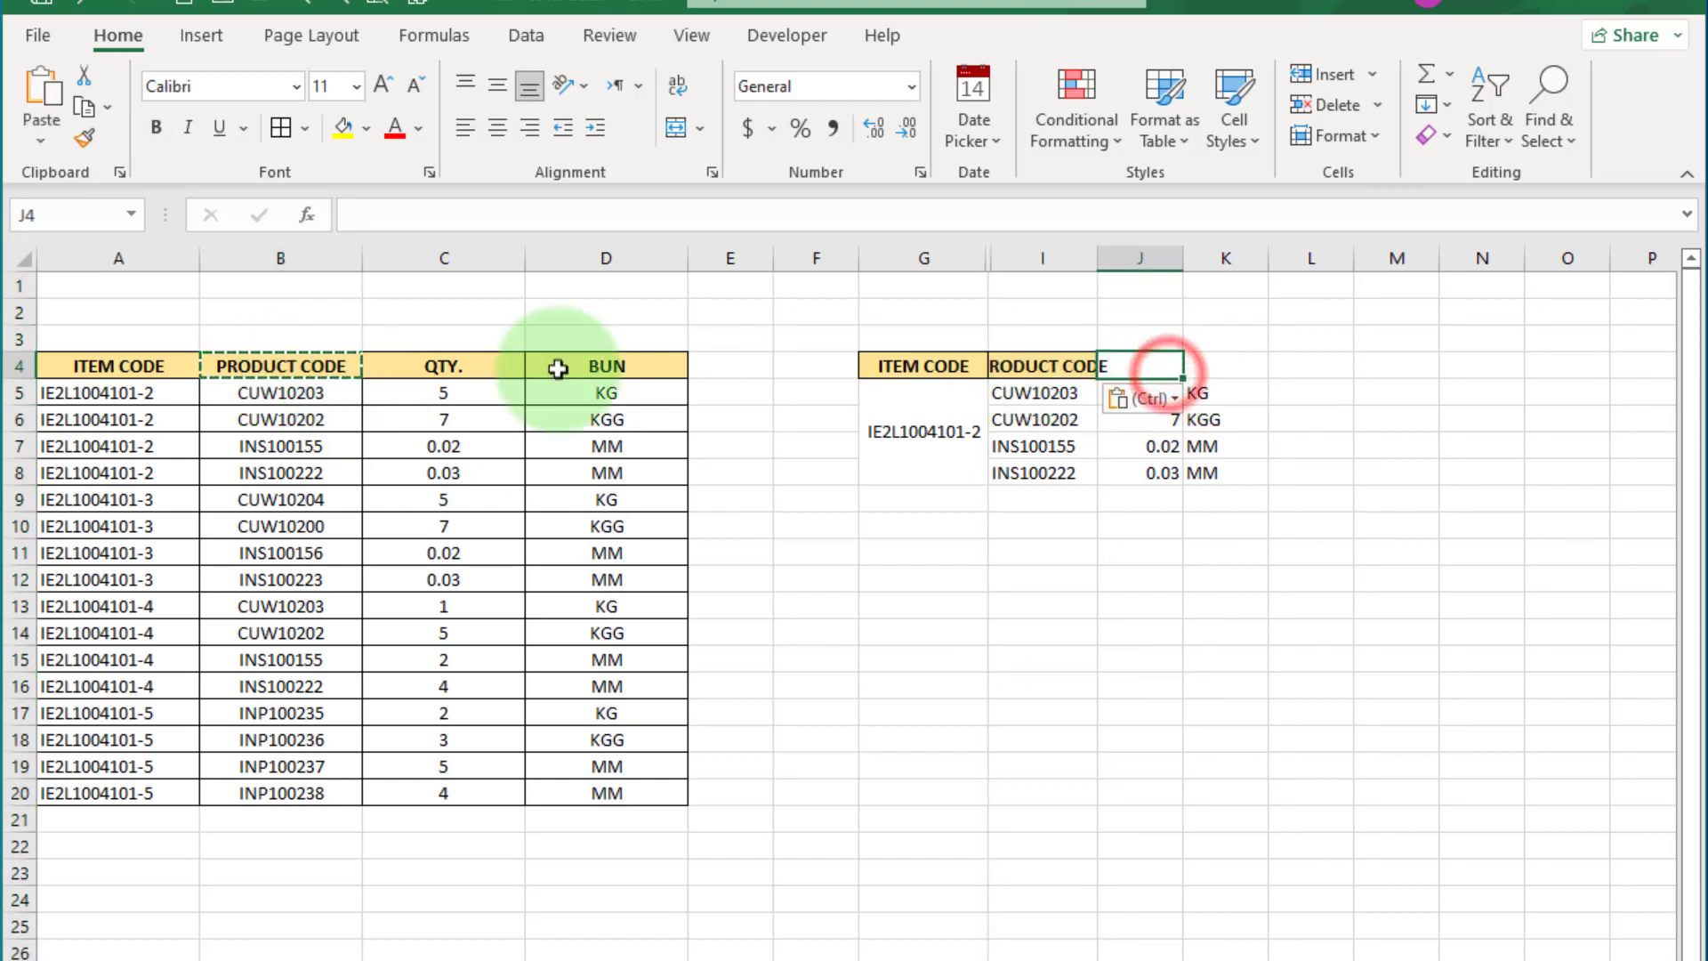
{"action": "left_click", "coordinate": [483, 367]}
{"action": "key", "text": "ctrl+c"}
{"action": "left_click", "coordinate": [1156, 365]}
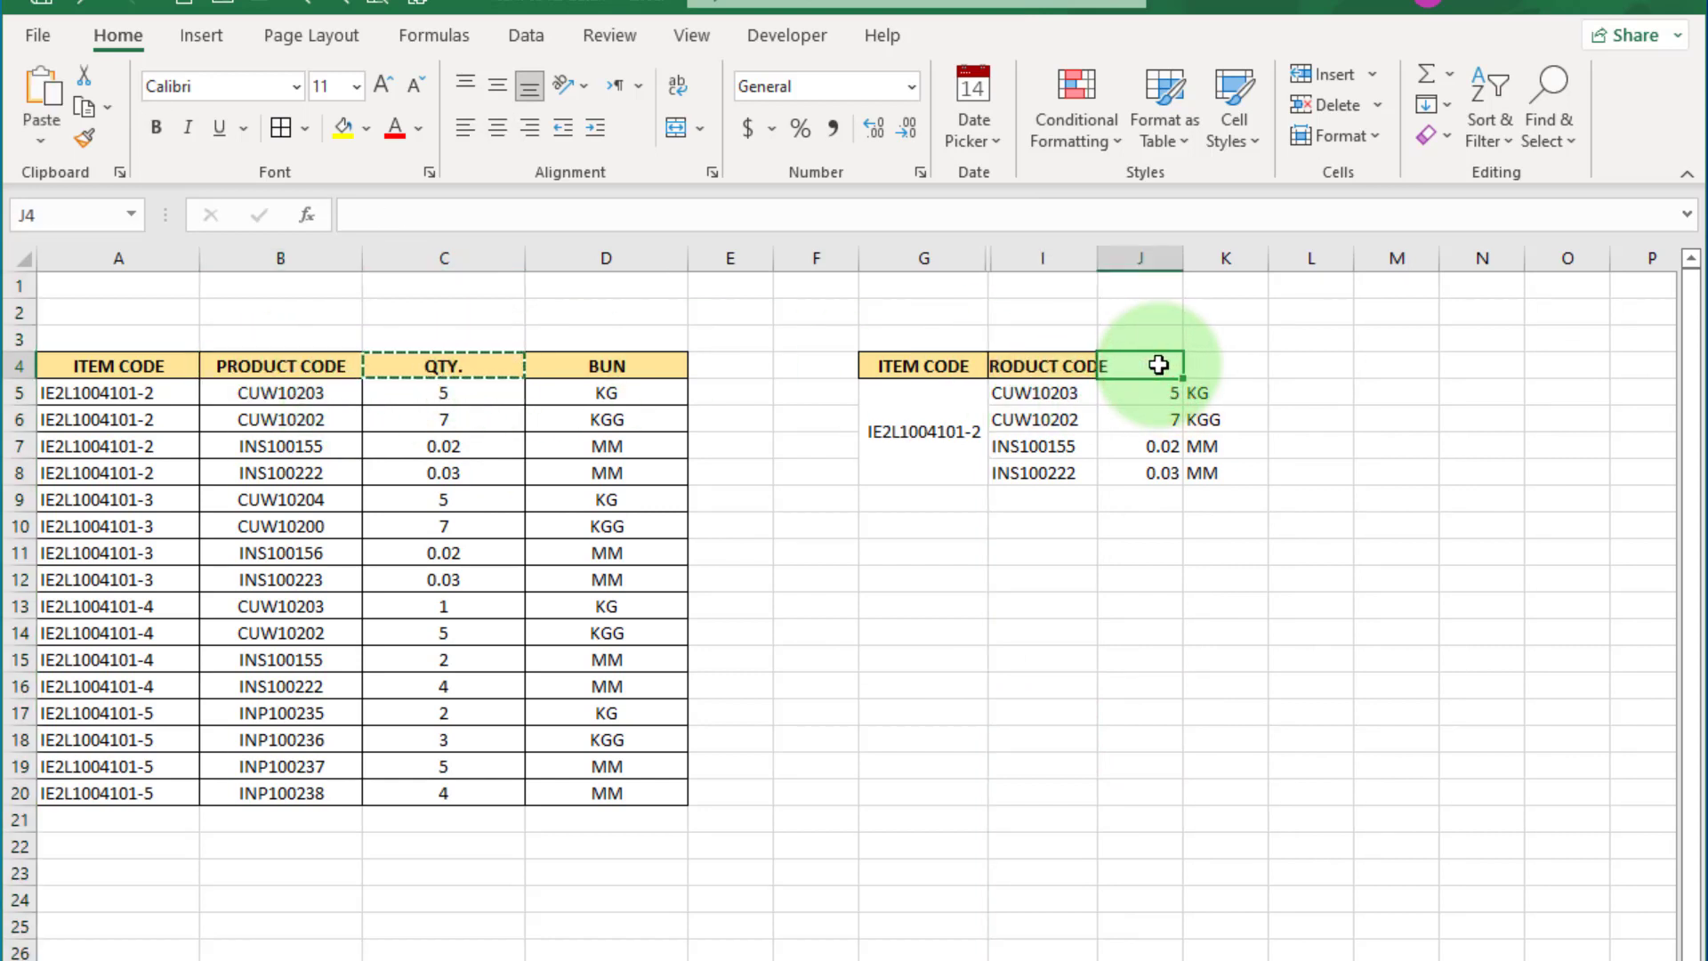
{"action": "key", "text": "ctrl+v"}
{"action": "left_click", "coordinate": [1205, 363]}
{"action": "left_click", "coordinate": [606, 364]}
{"action": "key", "text": "ctrl+c"}
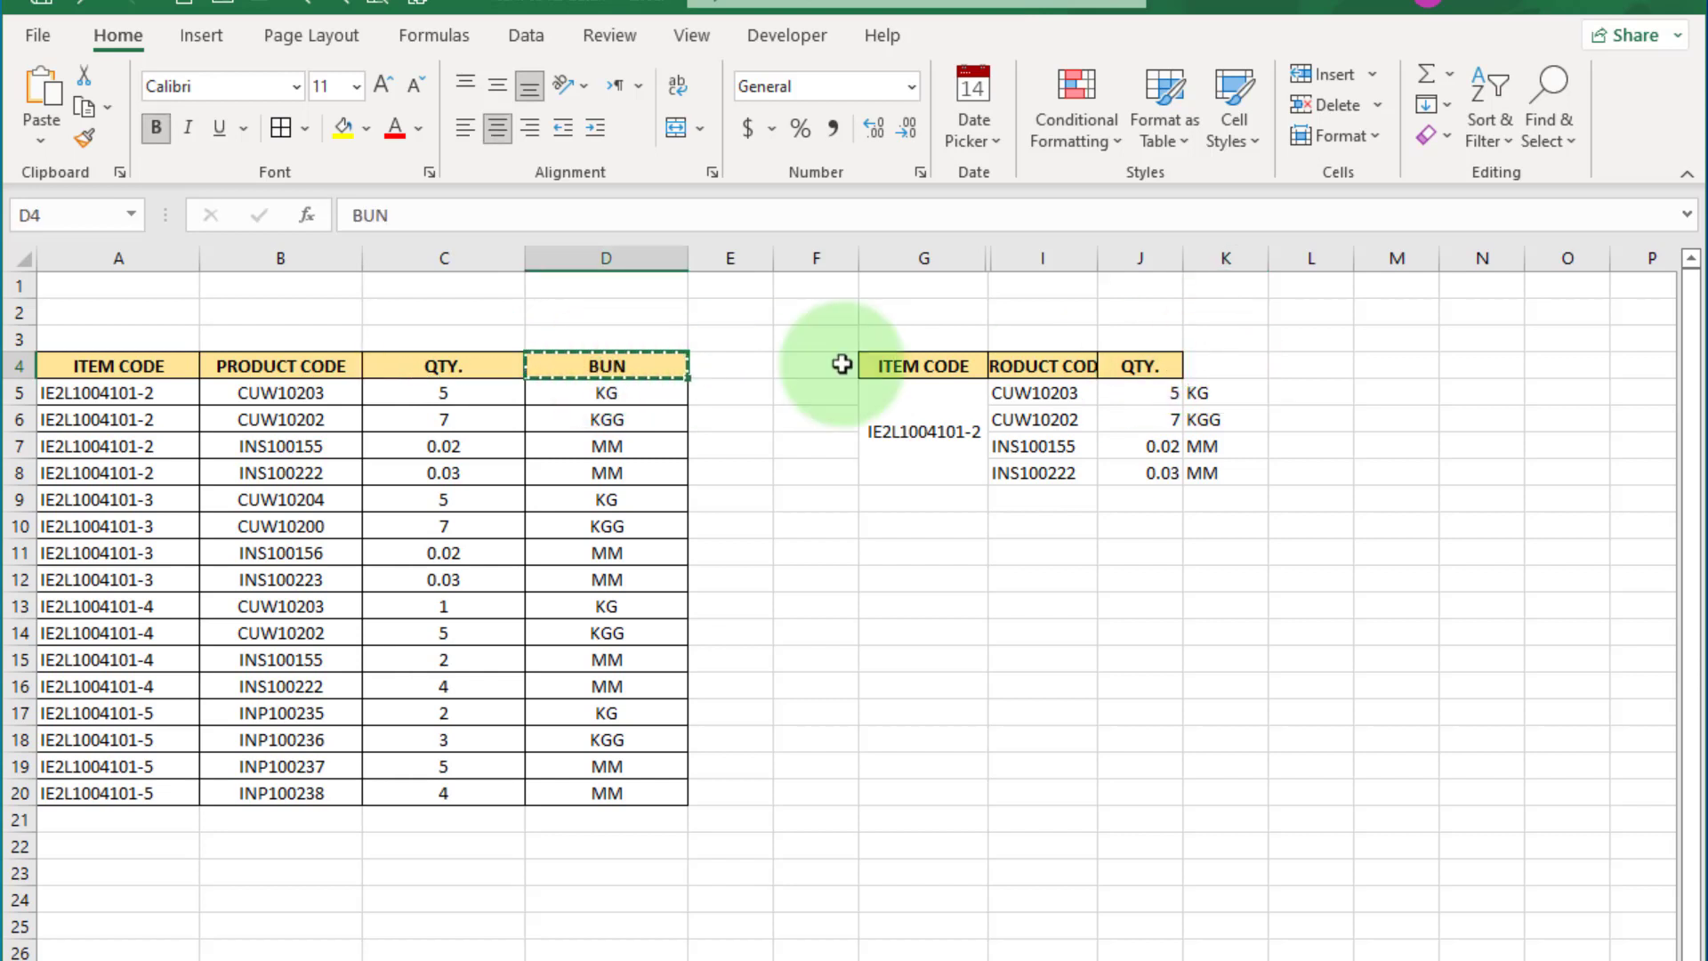
{"action": "left_click", "coordinate": [1231, 358]}
{"action": "key", "text": "ctrl+v"}
Apply all borders to the lookup table G4:K8.
{"action": "left_click", "coordinate": [1146, 524]}
{"action": "left_click_drag", "start_coordinate": [919, 362], "coordinate": [1107, 436]}
{"action": "left_click", "coordinate": [280, 127]}
{"action": "left_click", "coordinate": [1168, 554]}
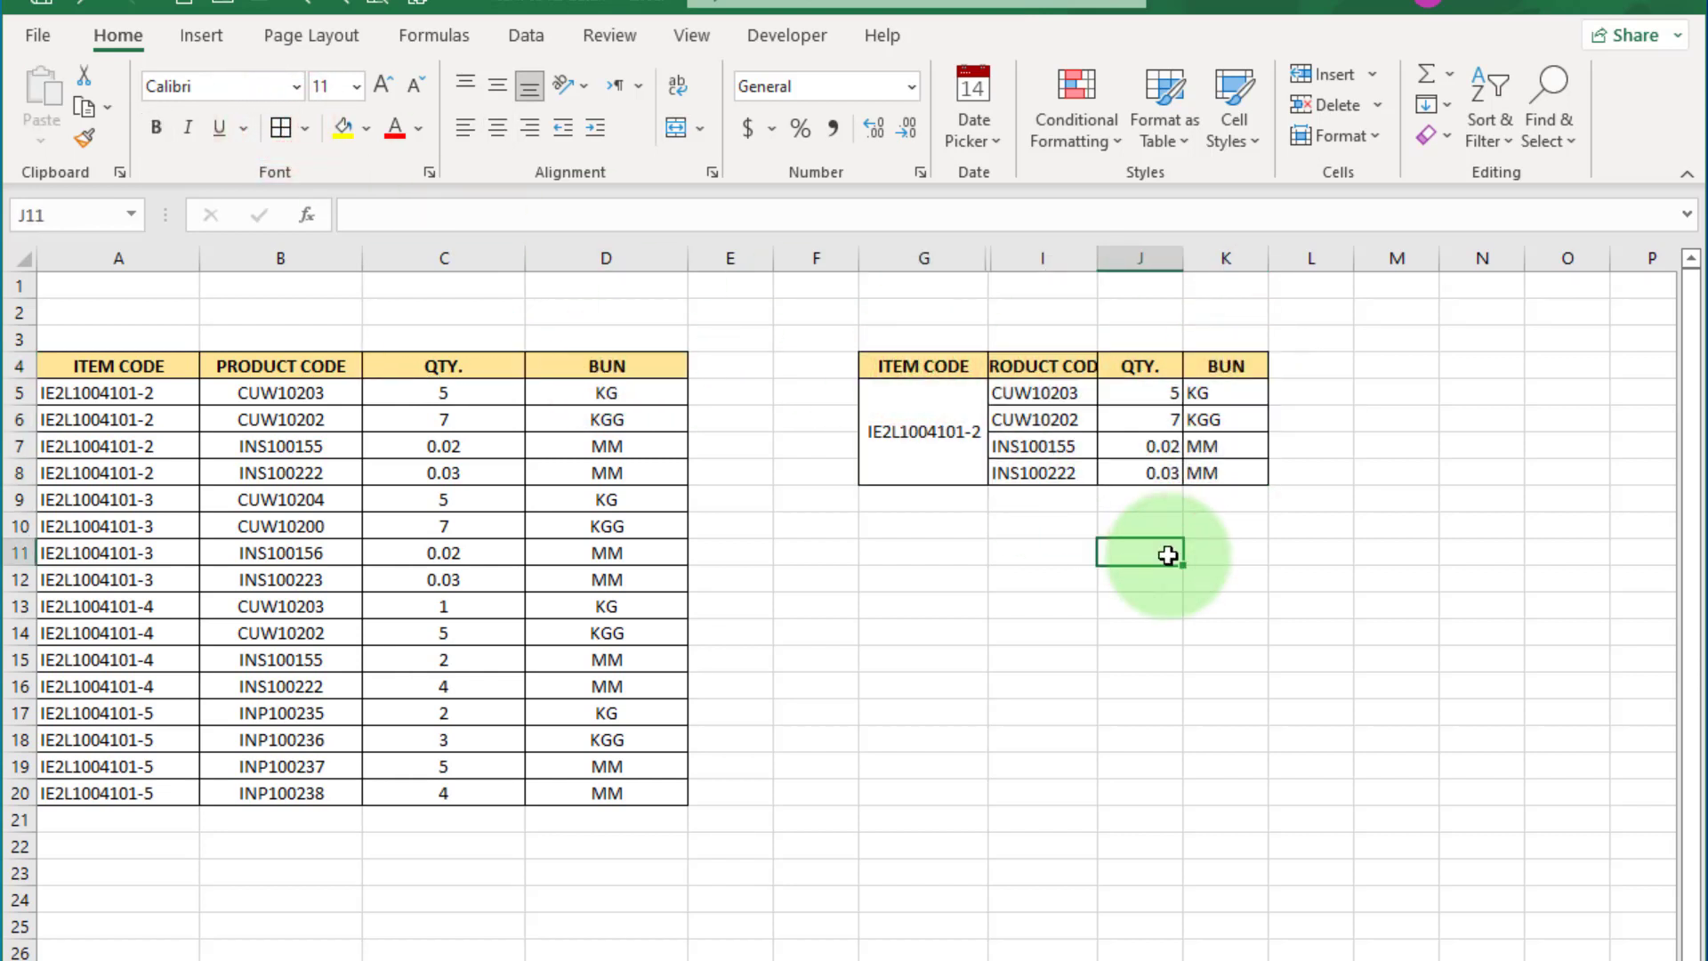
Resize columns G through K together to a uniform width that fits the item code.
{"action": "left_click_drag", "start_coordinate": [945, 259], "coordinate": [1204, 259]}
{"action": "left_click_drag", "start_coordinate": [1071, 259], "coordinate": [1059, 263]}
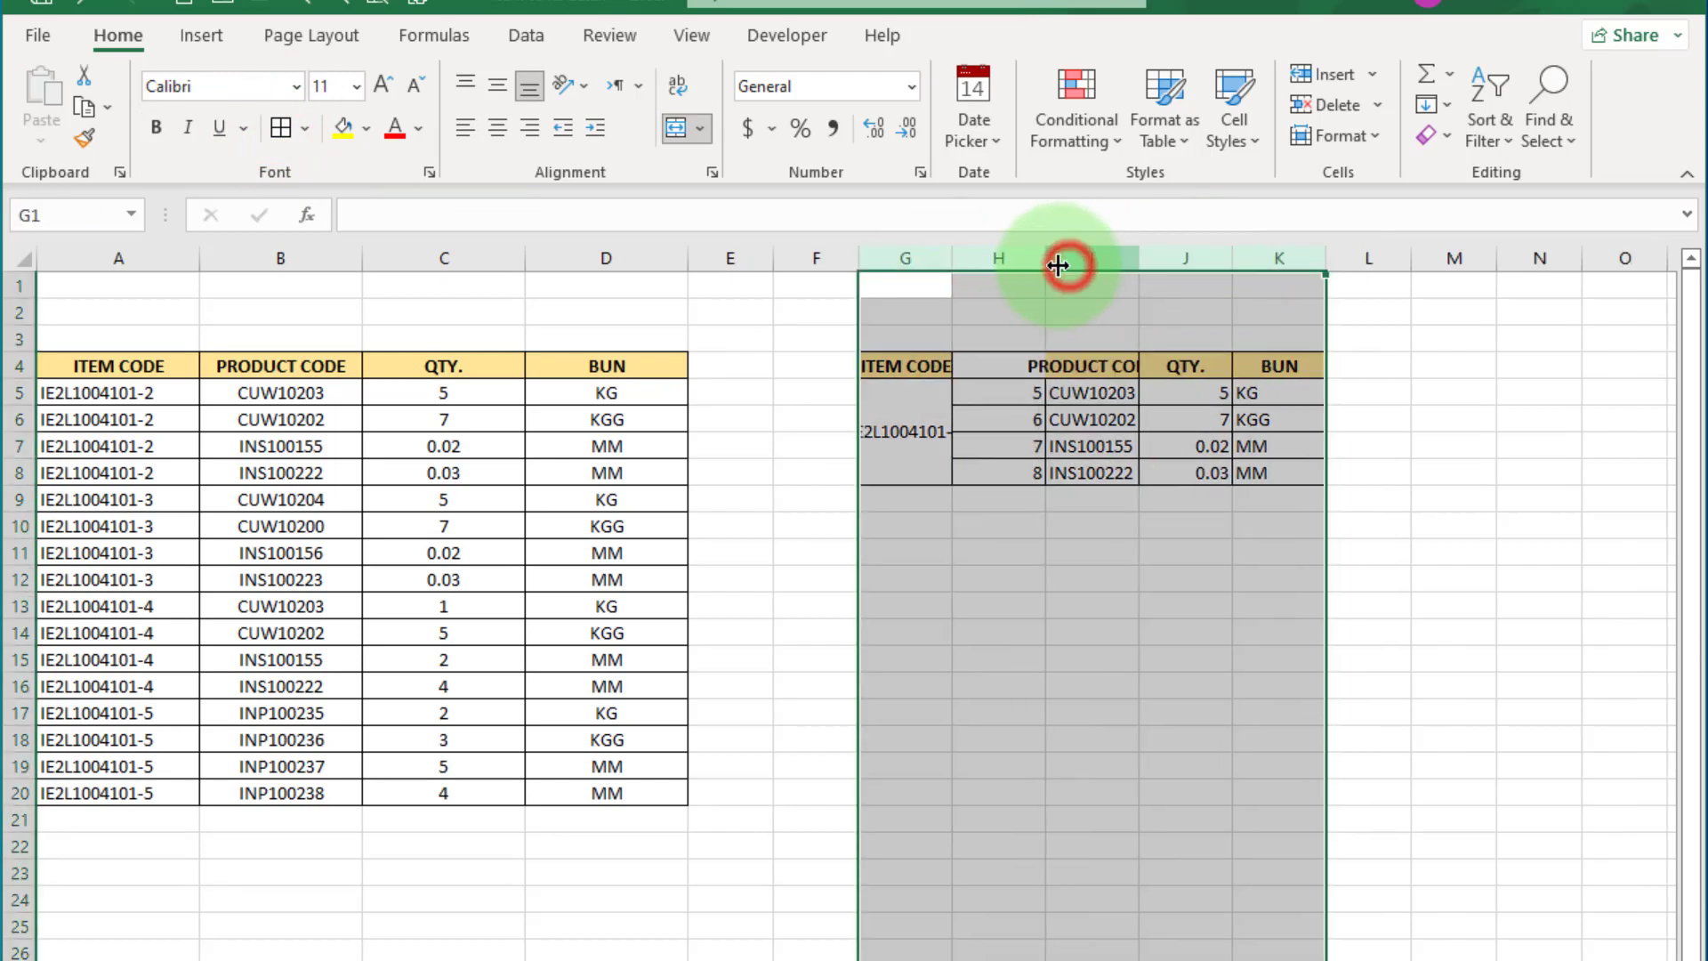
{"action": "left_click_drag", "start_coordinate": [1326, 259], "coordinate": [1352, 260]}
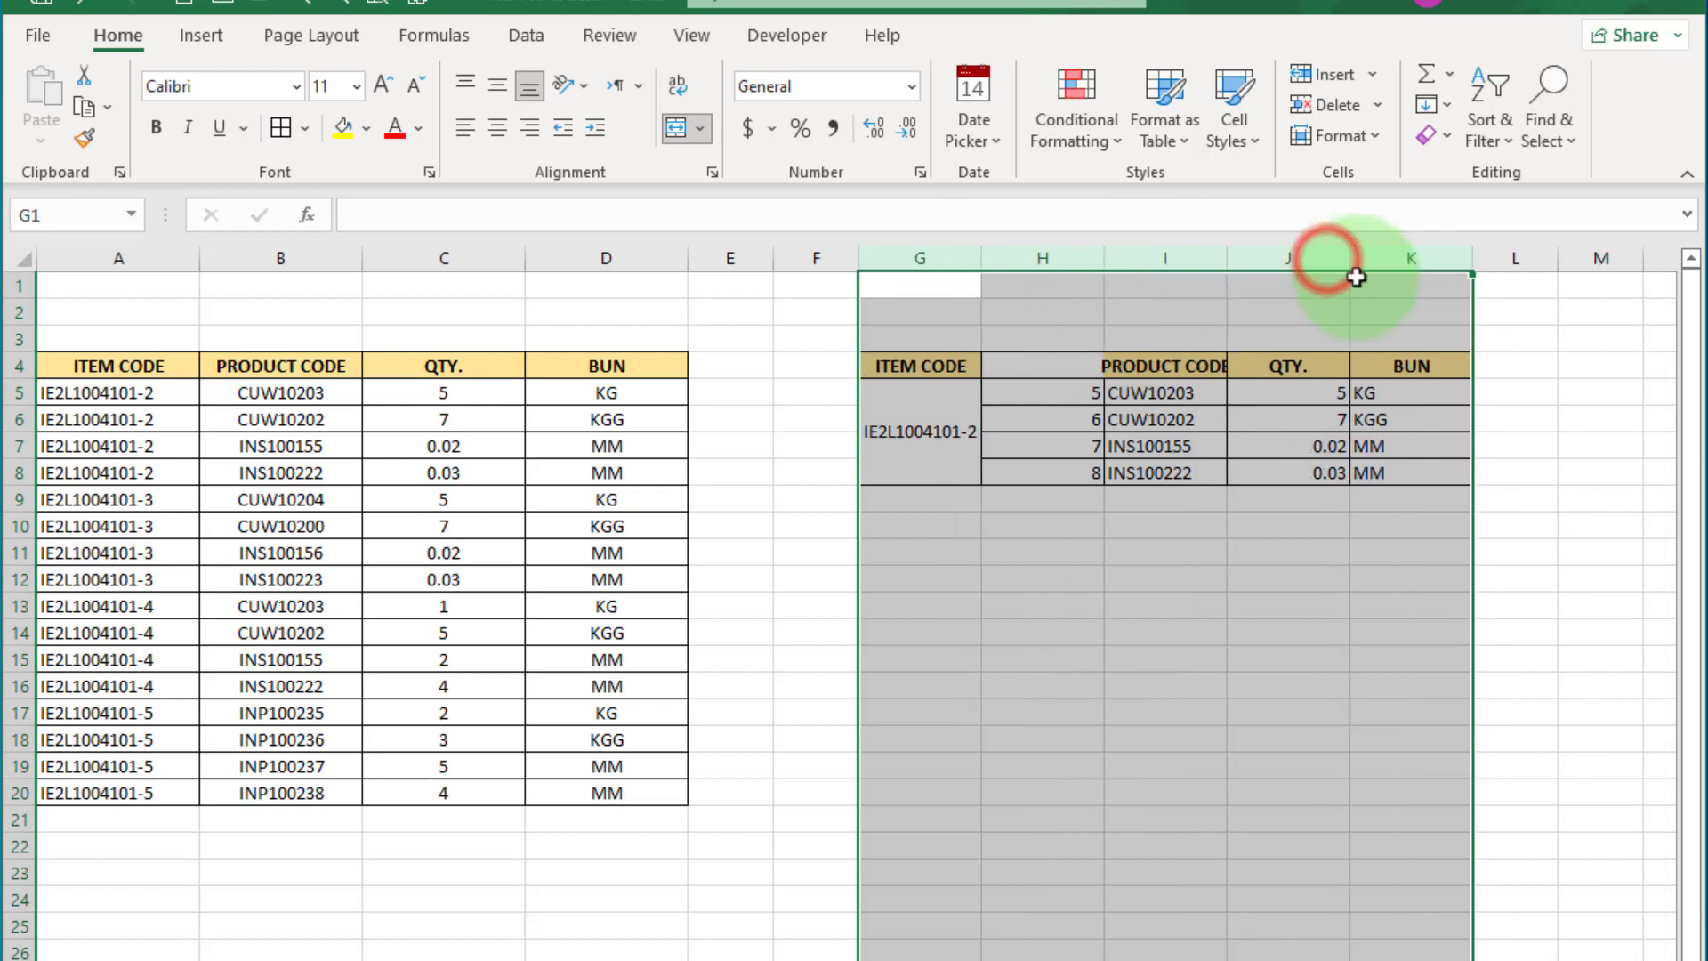
{"action": "left_click", "coordinate": [1364, 544]}
Hide helper column H again and widen column I to fit the PRODUCT CODE header.
{"action": "right_click", "coordinate": [1059, 260]}
{"action": "left_click", "coordinate": [1178, 722]}
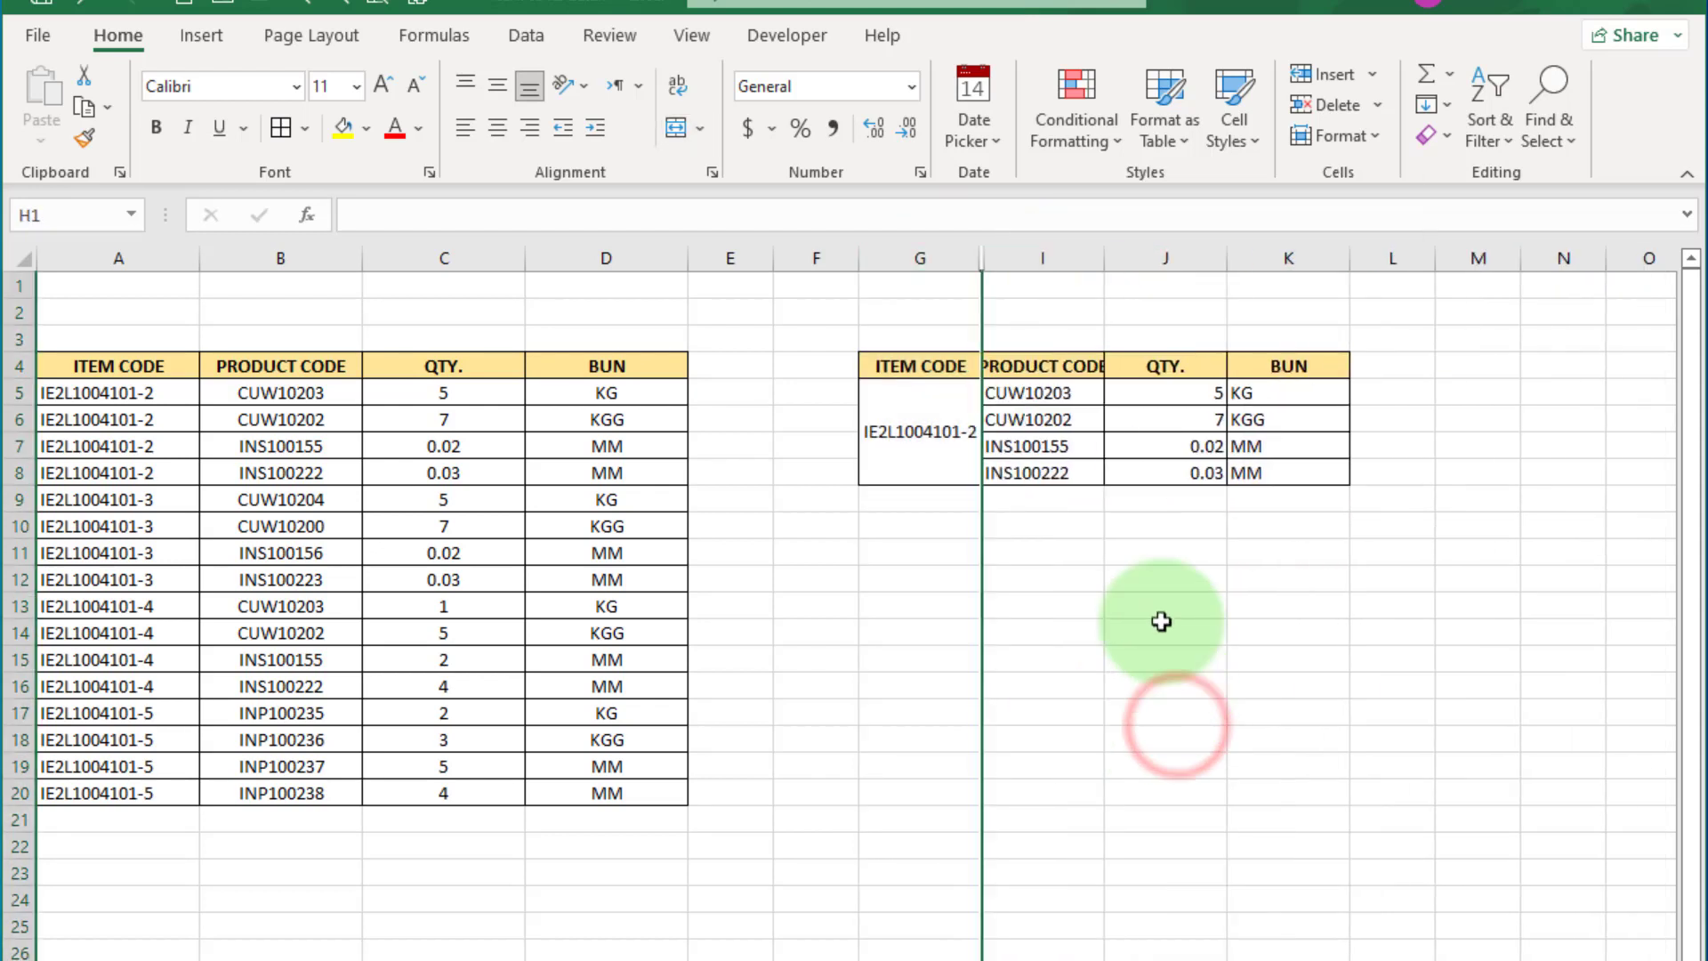
{"action": "left_click_drag", "start_coordinate": [1111, 259], "coordinate": [1122, 259]}
{"action": "left_click", "coordinate": [1163, 580]}
Center the contents of the lookup table G4:K8 horizontally.
{"action": "left_click_drag", "start_coordinate": [925, 368], "coordinate": [1281, 471]}
{"action": "left_click", "coordinate": [500, 130]}
{"action": "left_click", "coordinate": [1107, 658]}
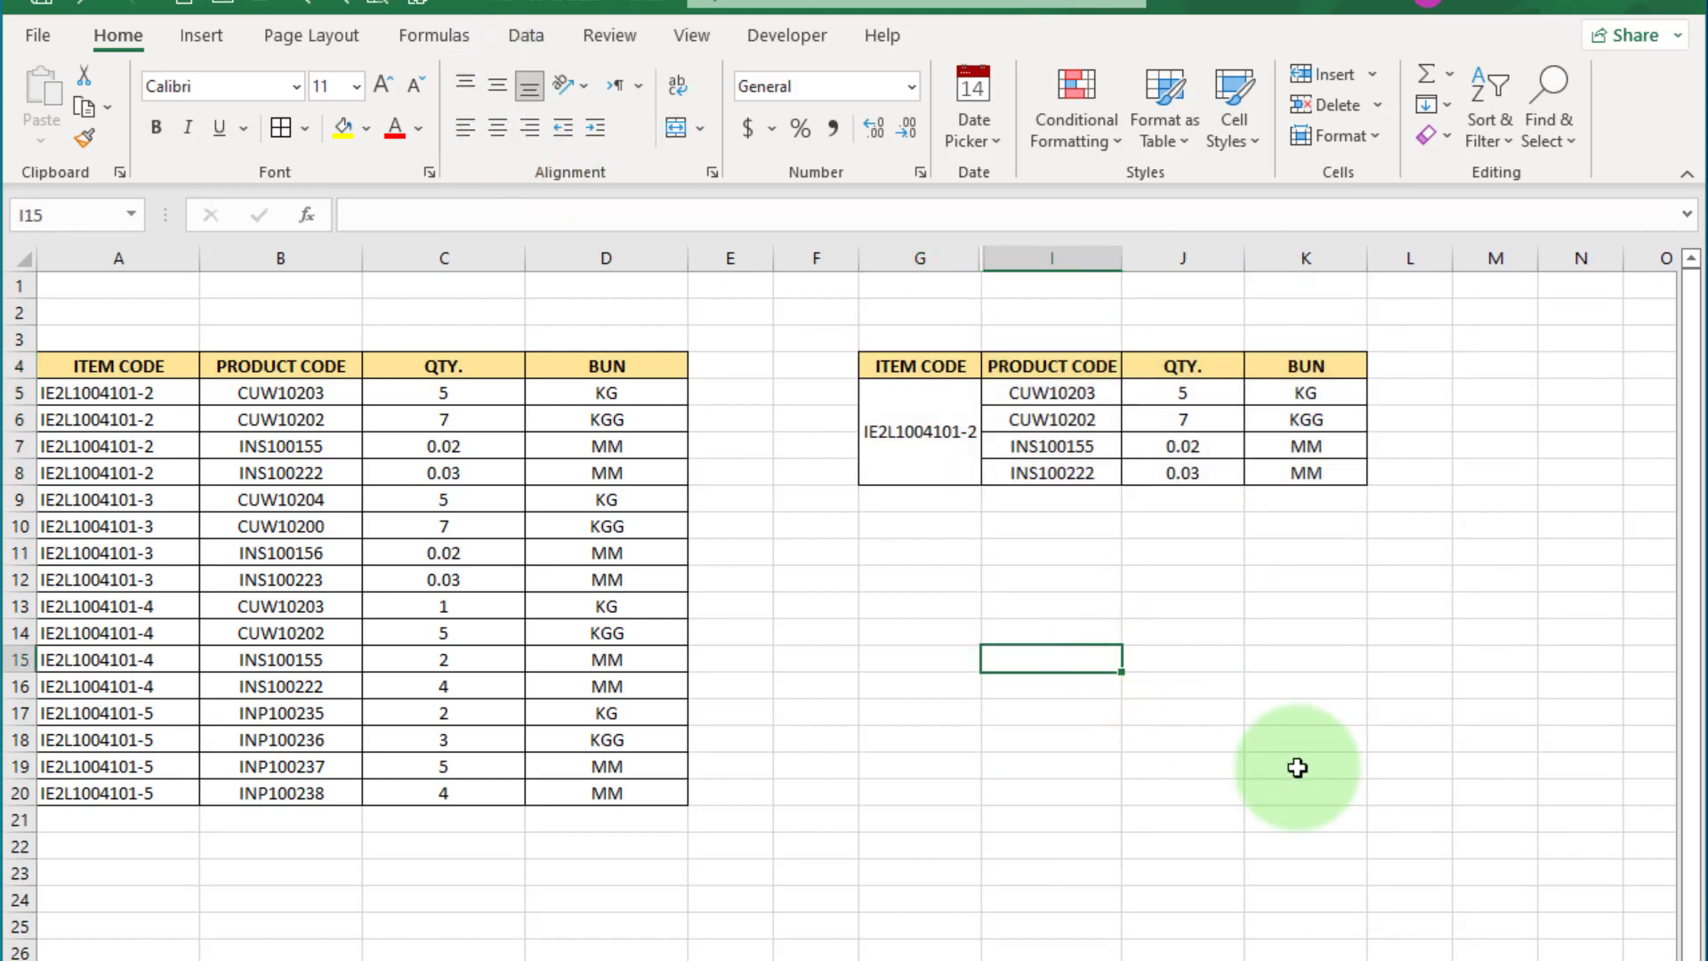
Change the item code in G5 to IE2L1004101-3 to test the lookup.
{"action": "double_click", "coordinate": [974, 429]}
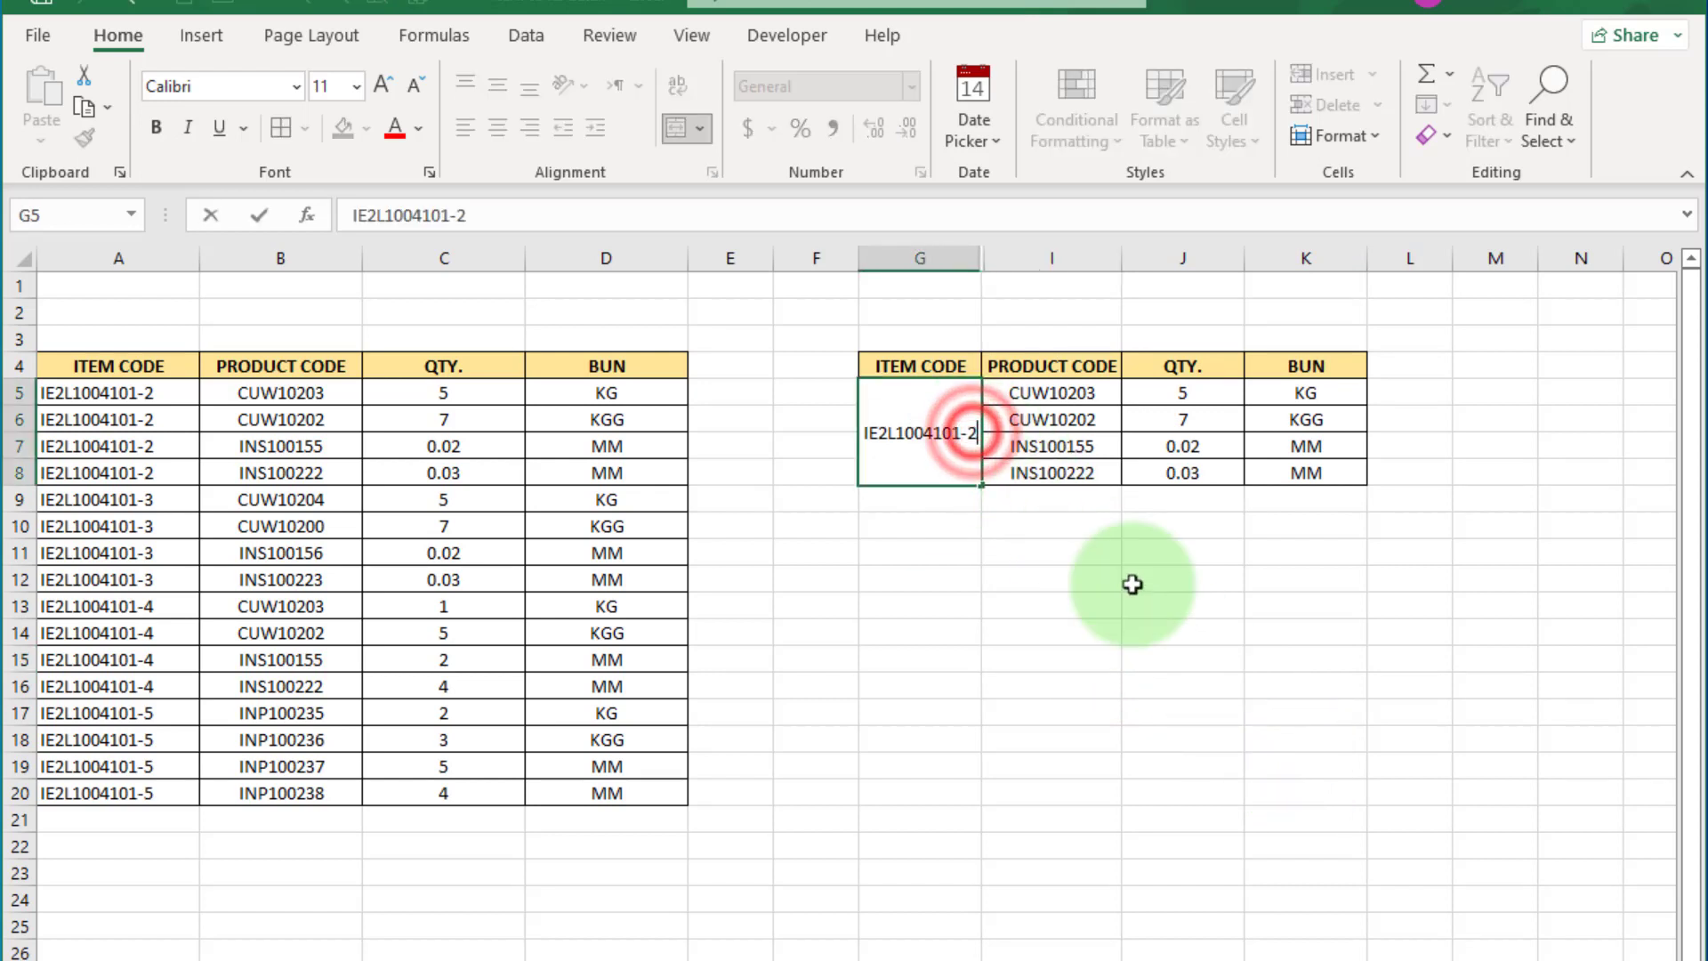
{"action": "key", "text": "BackSpace"}
{"action": "type", "text": "3"}
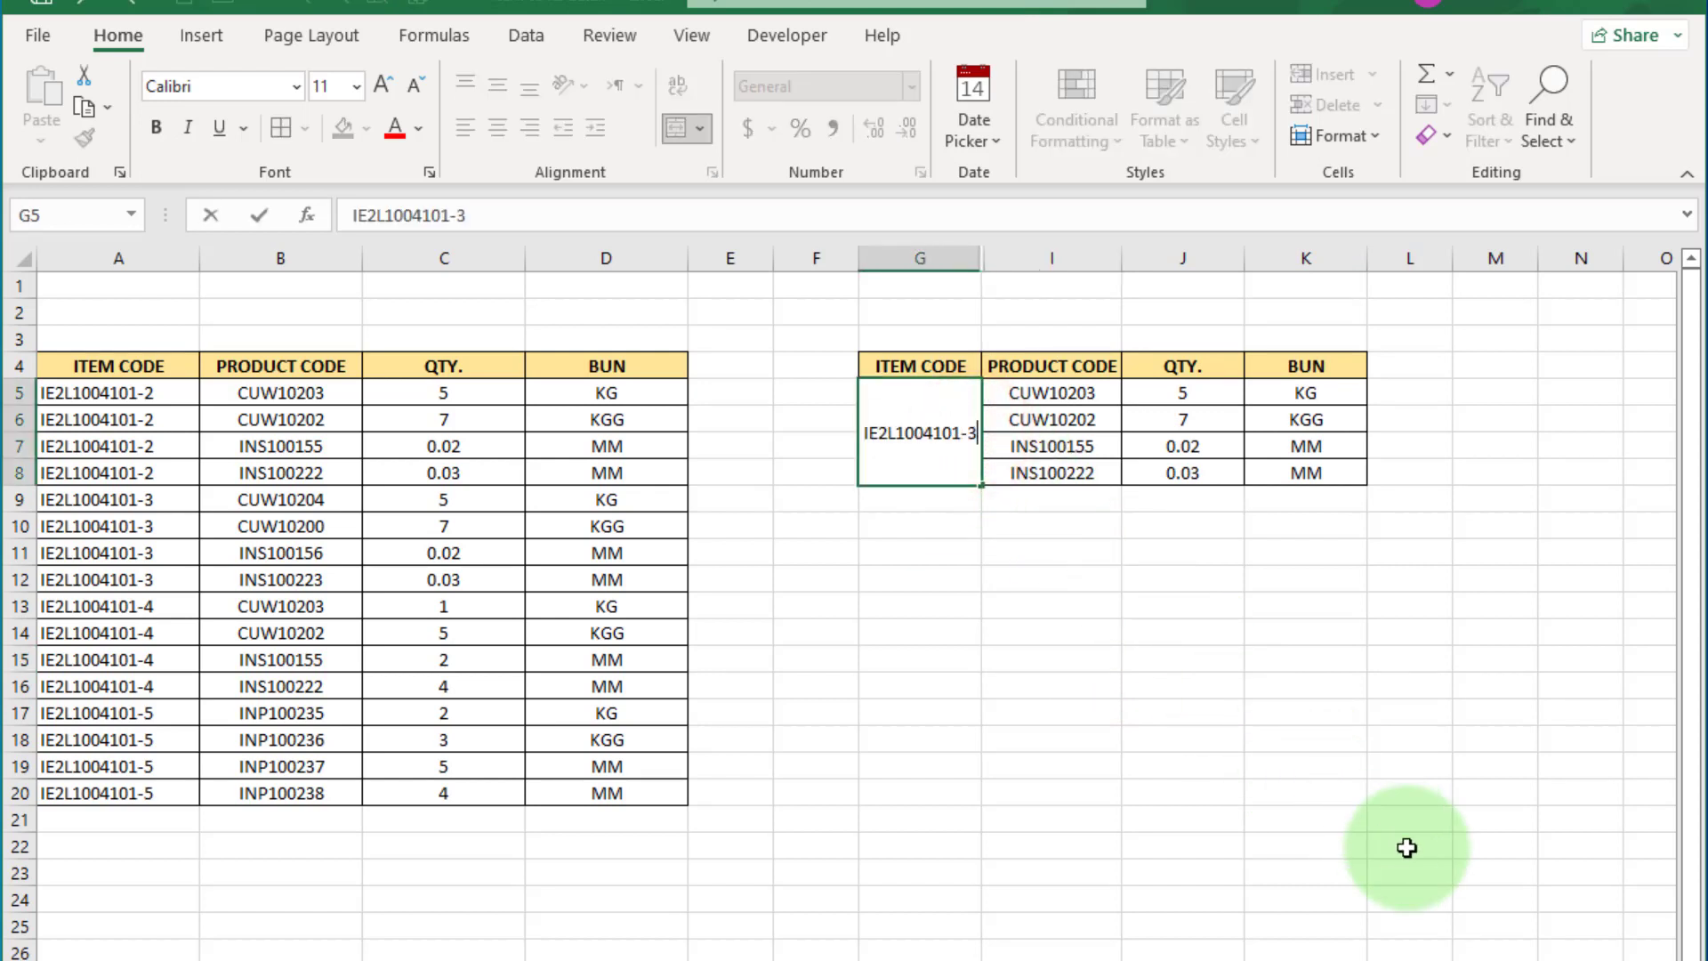
{"action": "key", "text": "Return"}
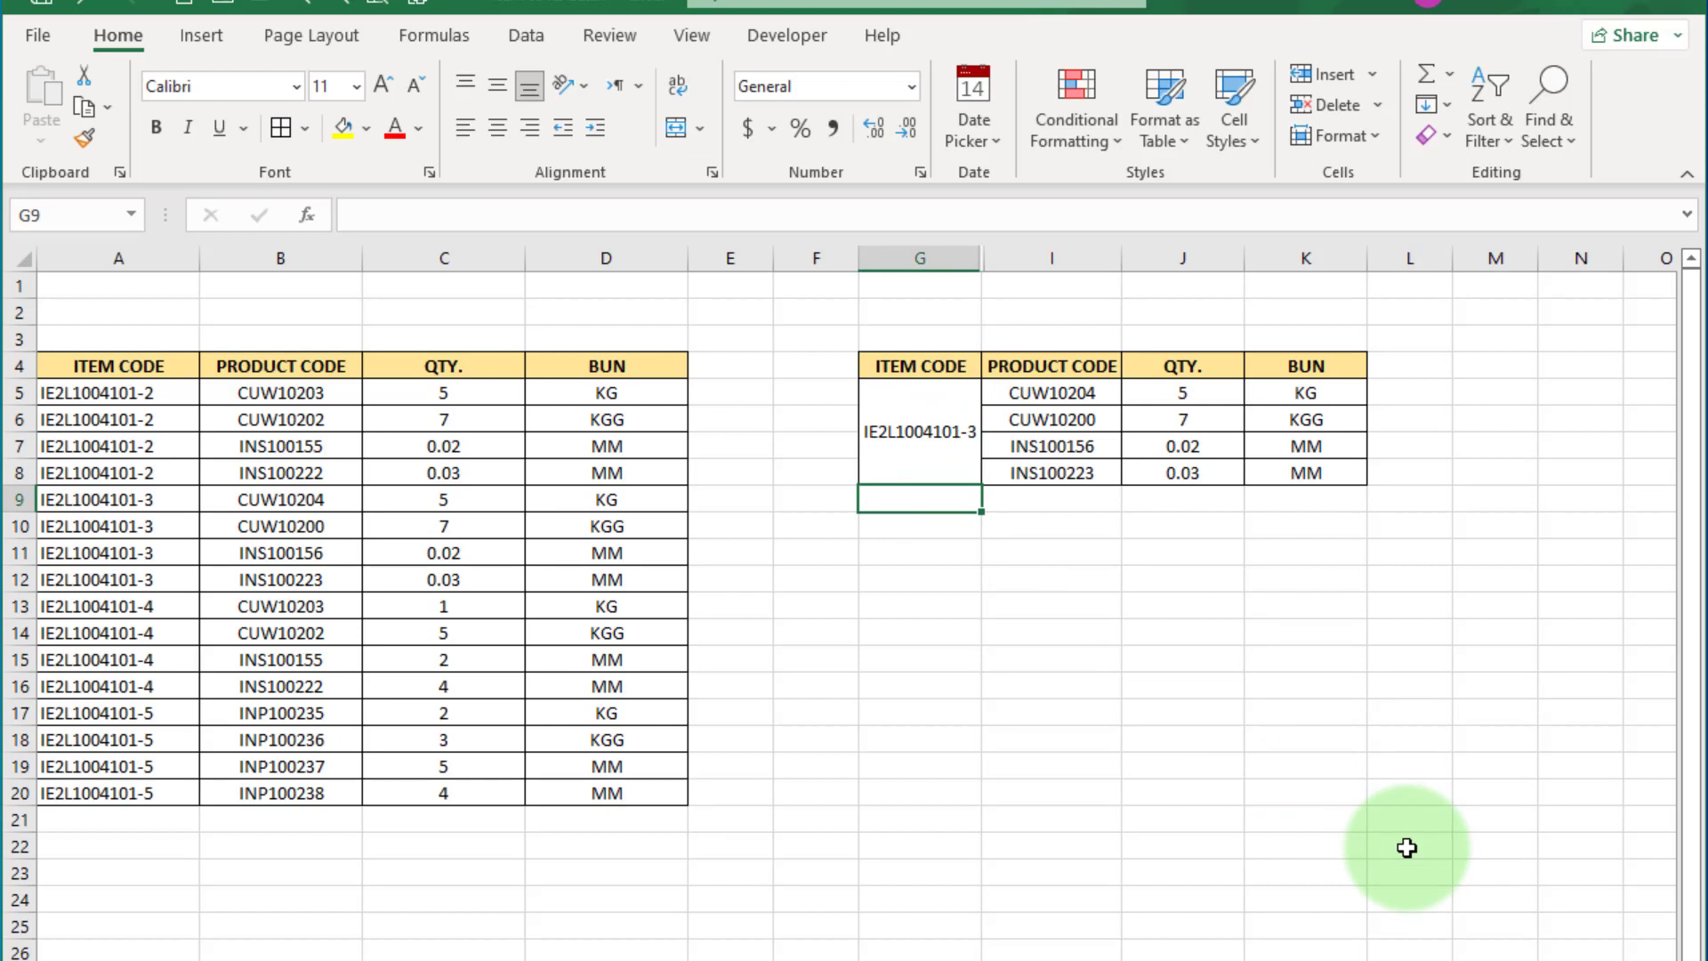
Change the item code in G5 to IE2L1004101-4 to test the lookup.
{"action": "double_click", "coordinate": [972, 431]}
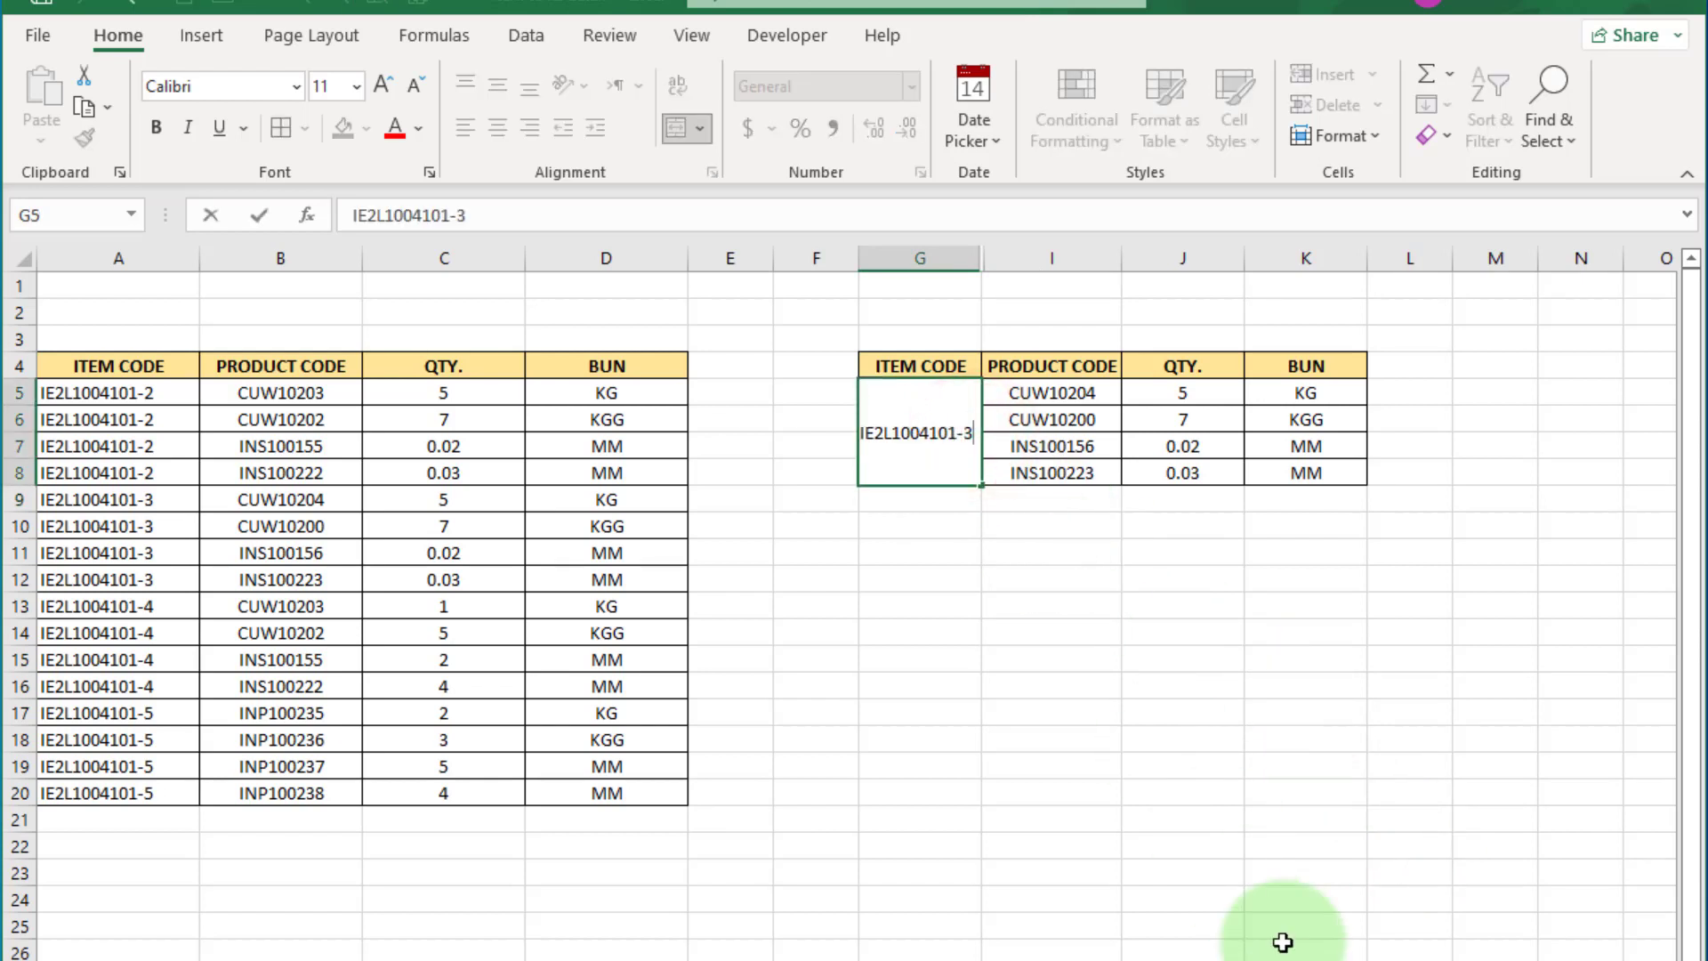
{"action": "key", "text": "BackSpace"}
{"action": "key", "text": "Return"}
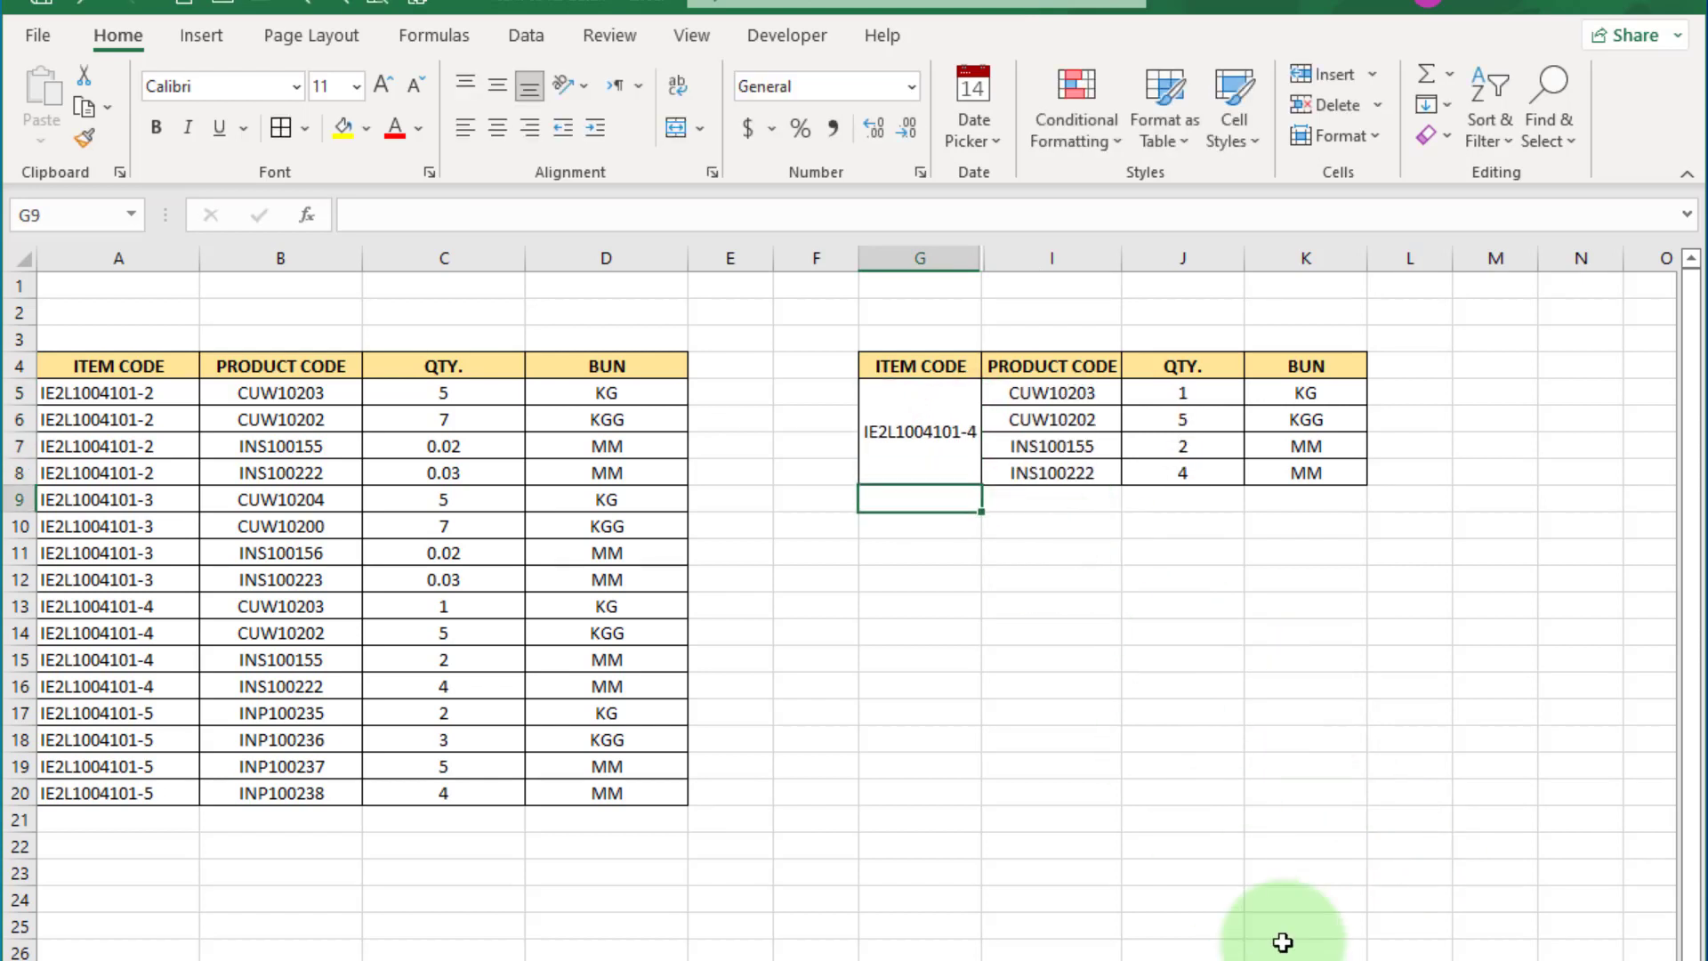
Review the complete MATCH and OFFSET formula in helper cell H5 without altering it.
{"action": "left_click", "coordinate": [976, 431]}
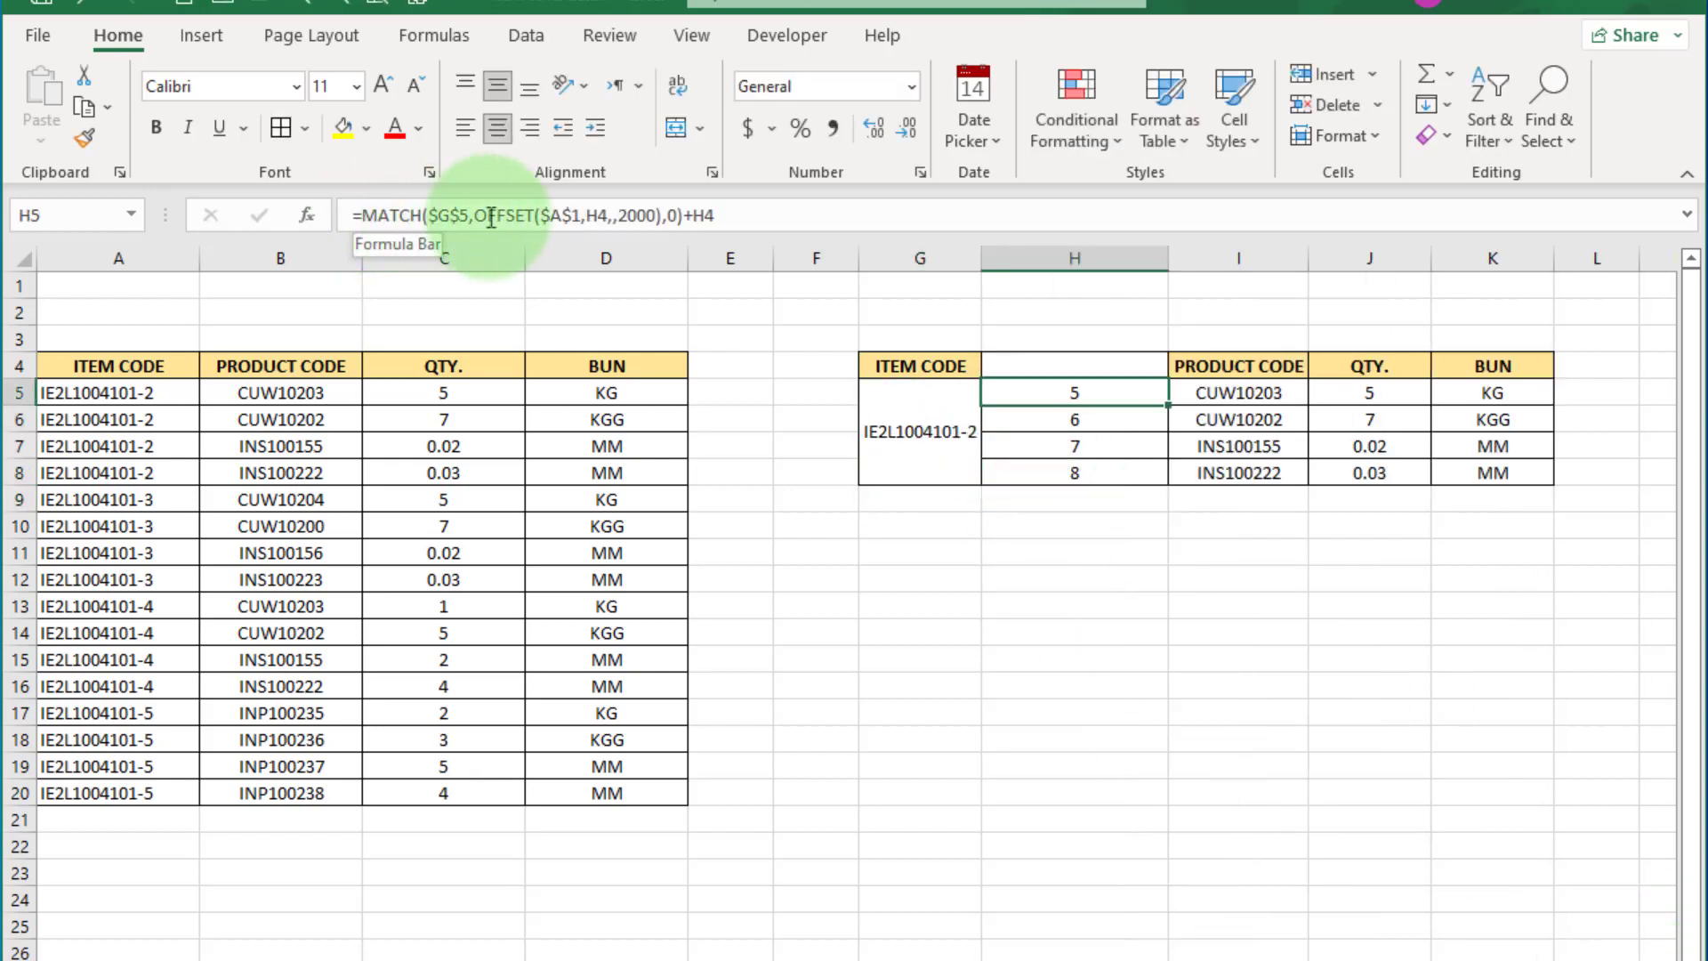
{"action": "left_click_drag", "start_coordinate": [722, 215], "coordinate": [341, 221]}
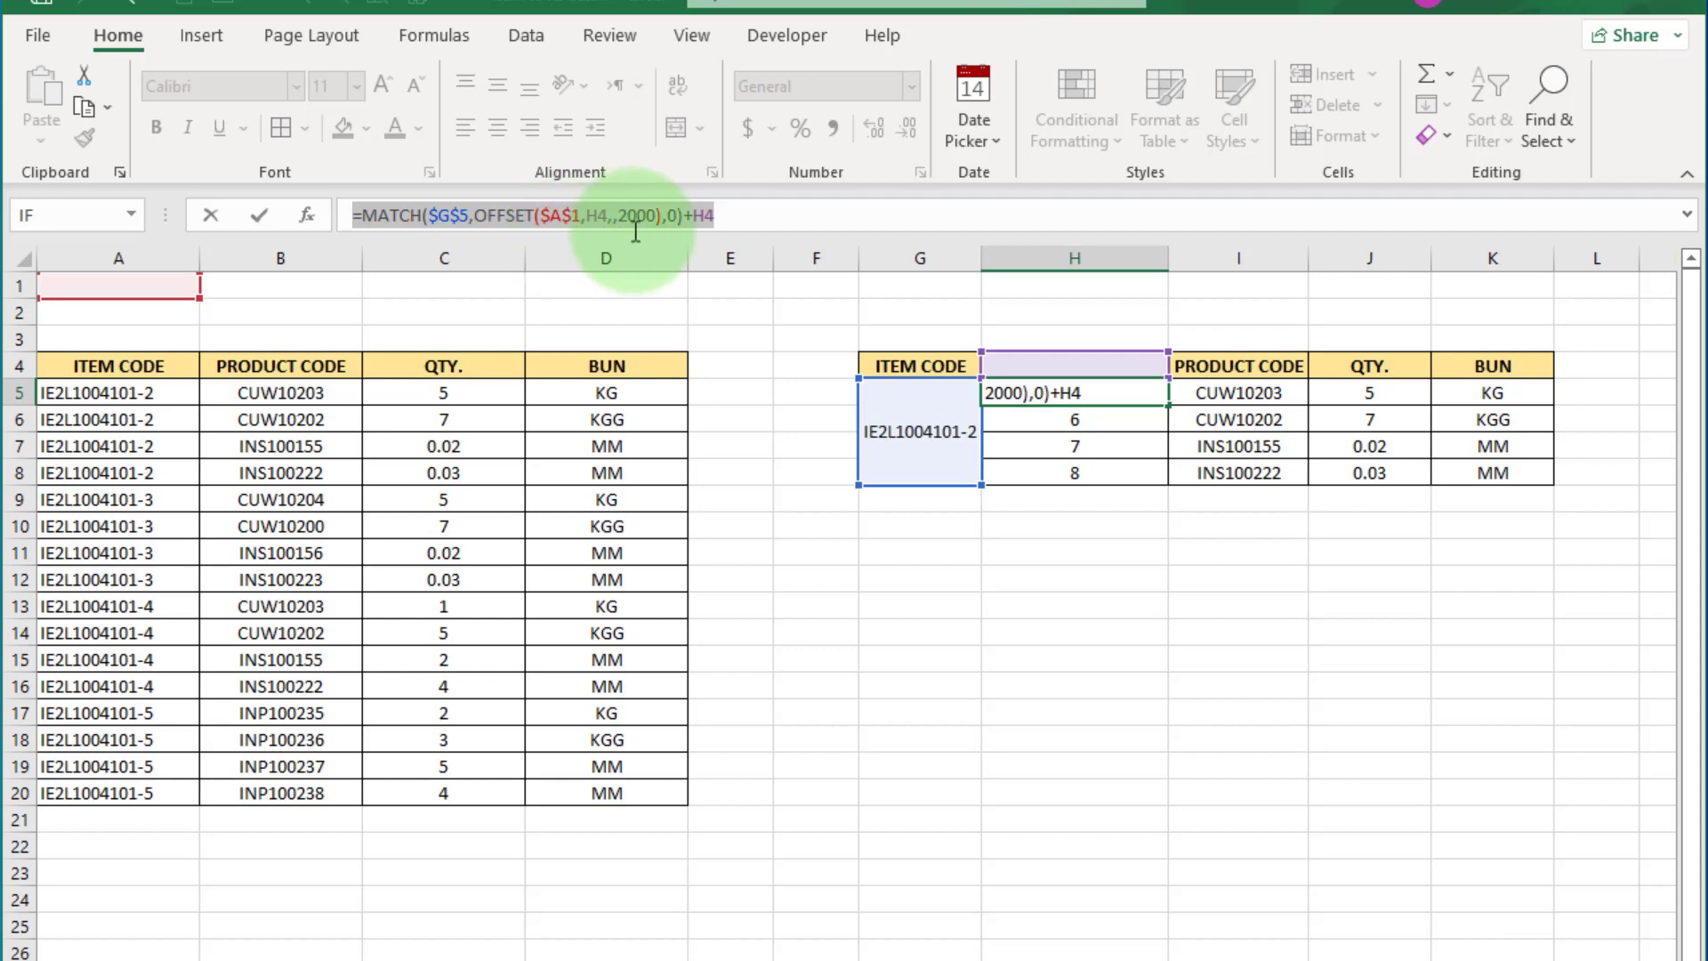
{"action": "left_click", "coordinate": [771, 221]}
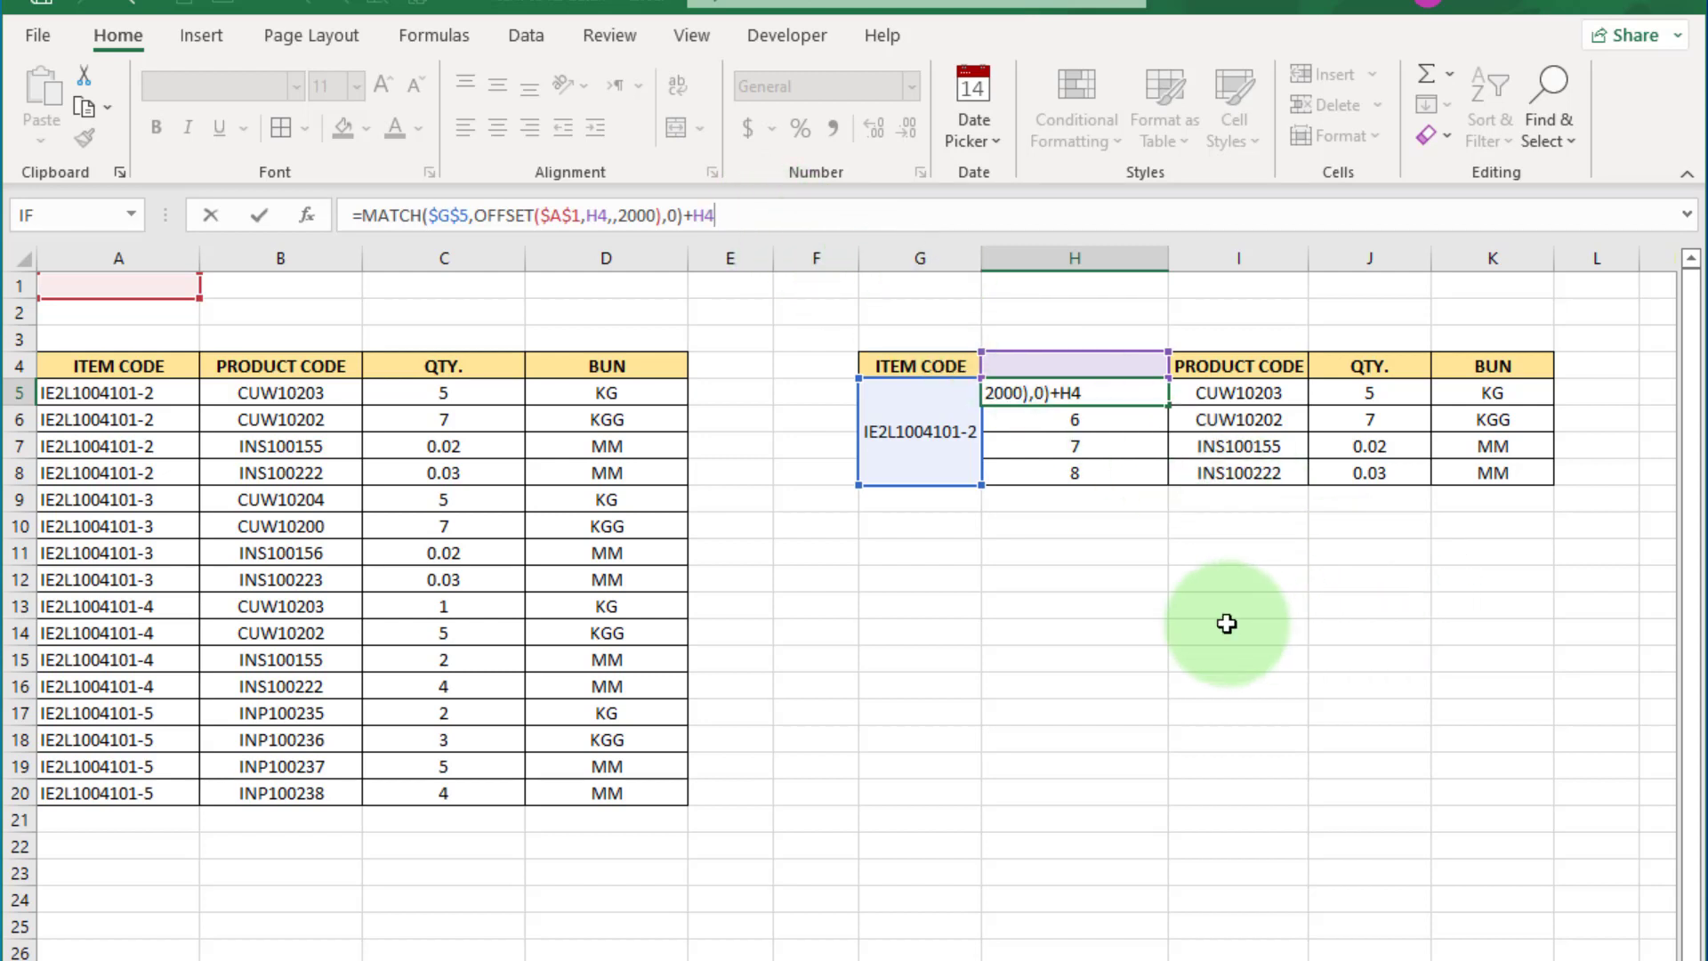
{"action": "key", "text": "Return"}
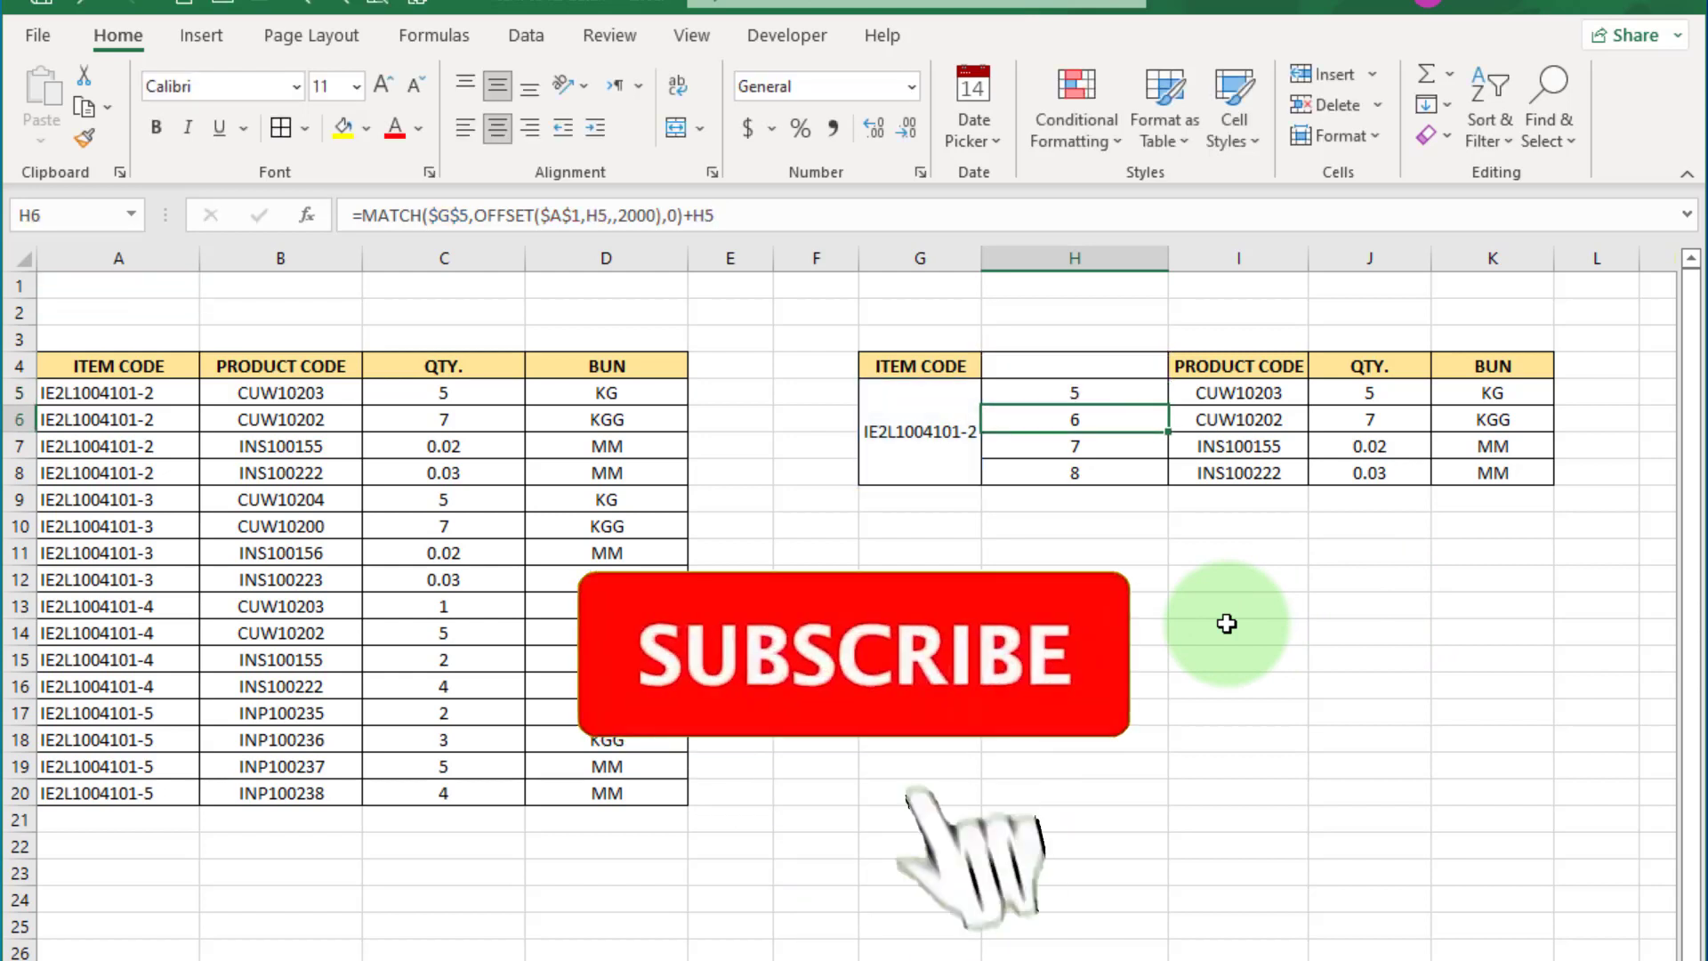
Hide the row-number helper column H beside the item code.
{"action": "left_click", "coordinate": [1155, 579]}
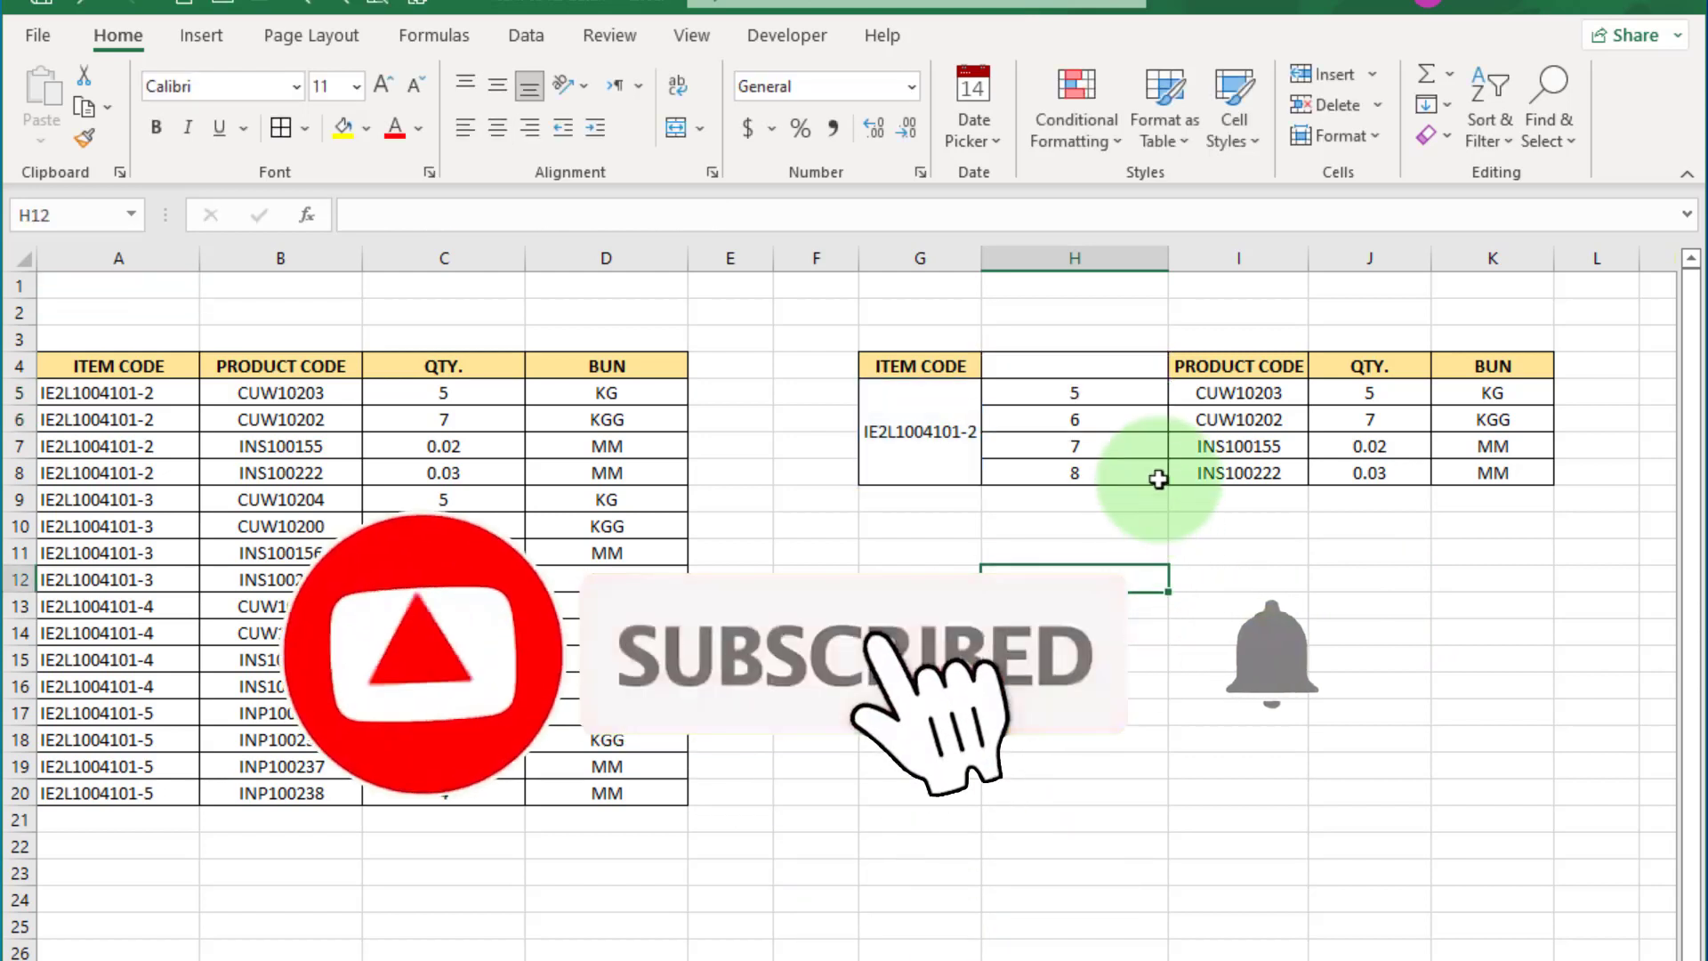
{"action": "right_click", "coordinate": [1164, 258]}
{"action": "left_click", "coordinate": [1205, 718]}
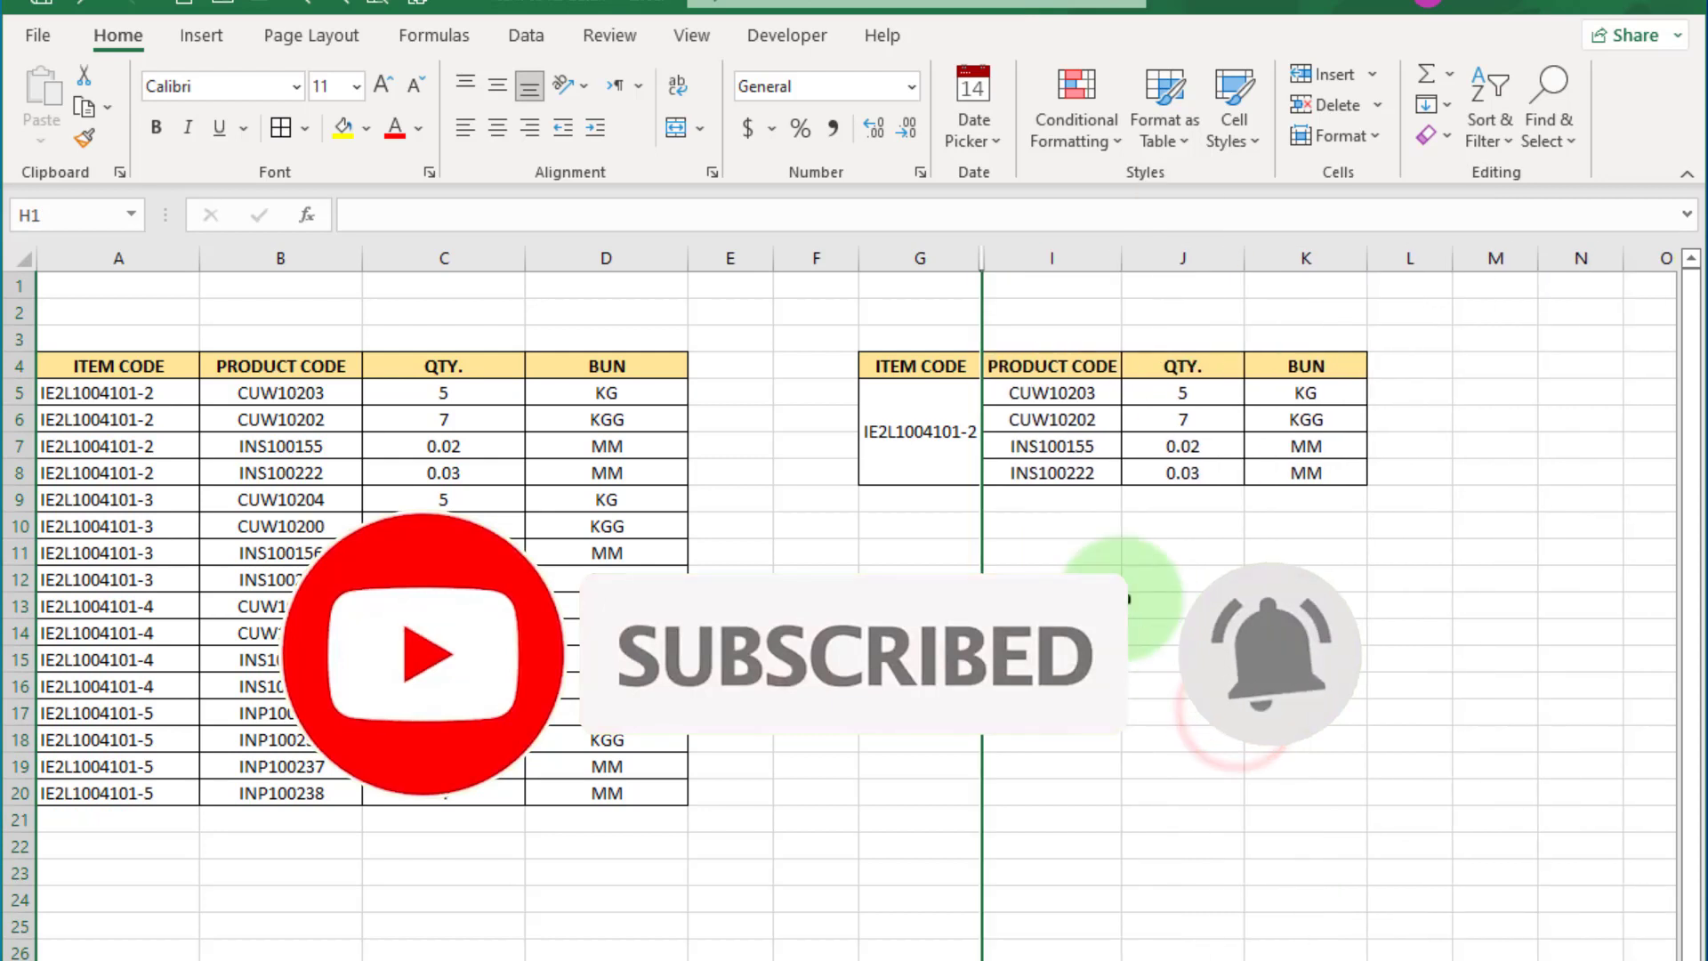
{"action": "left_click", "coordinate": [1078, 552]}
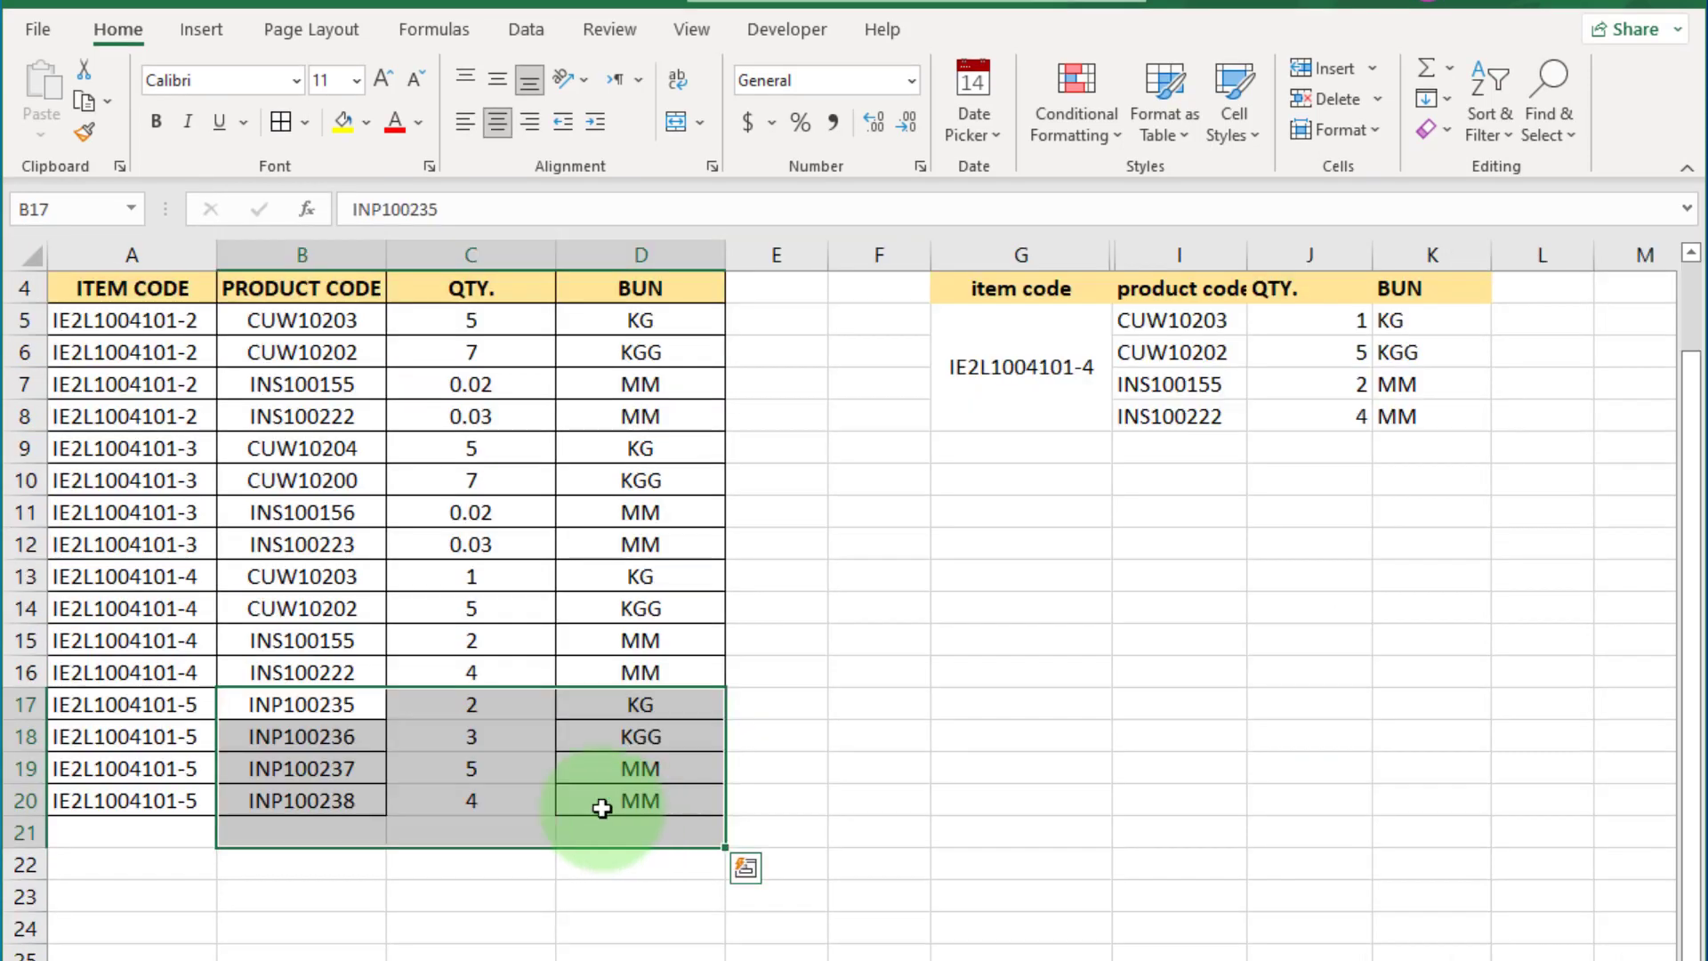
Select the product codes, quantities and units of item code IE2L1004101-5 in B17:D20.
{"action": "left_click_drag", "start_coordinate": [303, 701], "coordinate": [601, 800]}
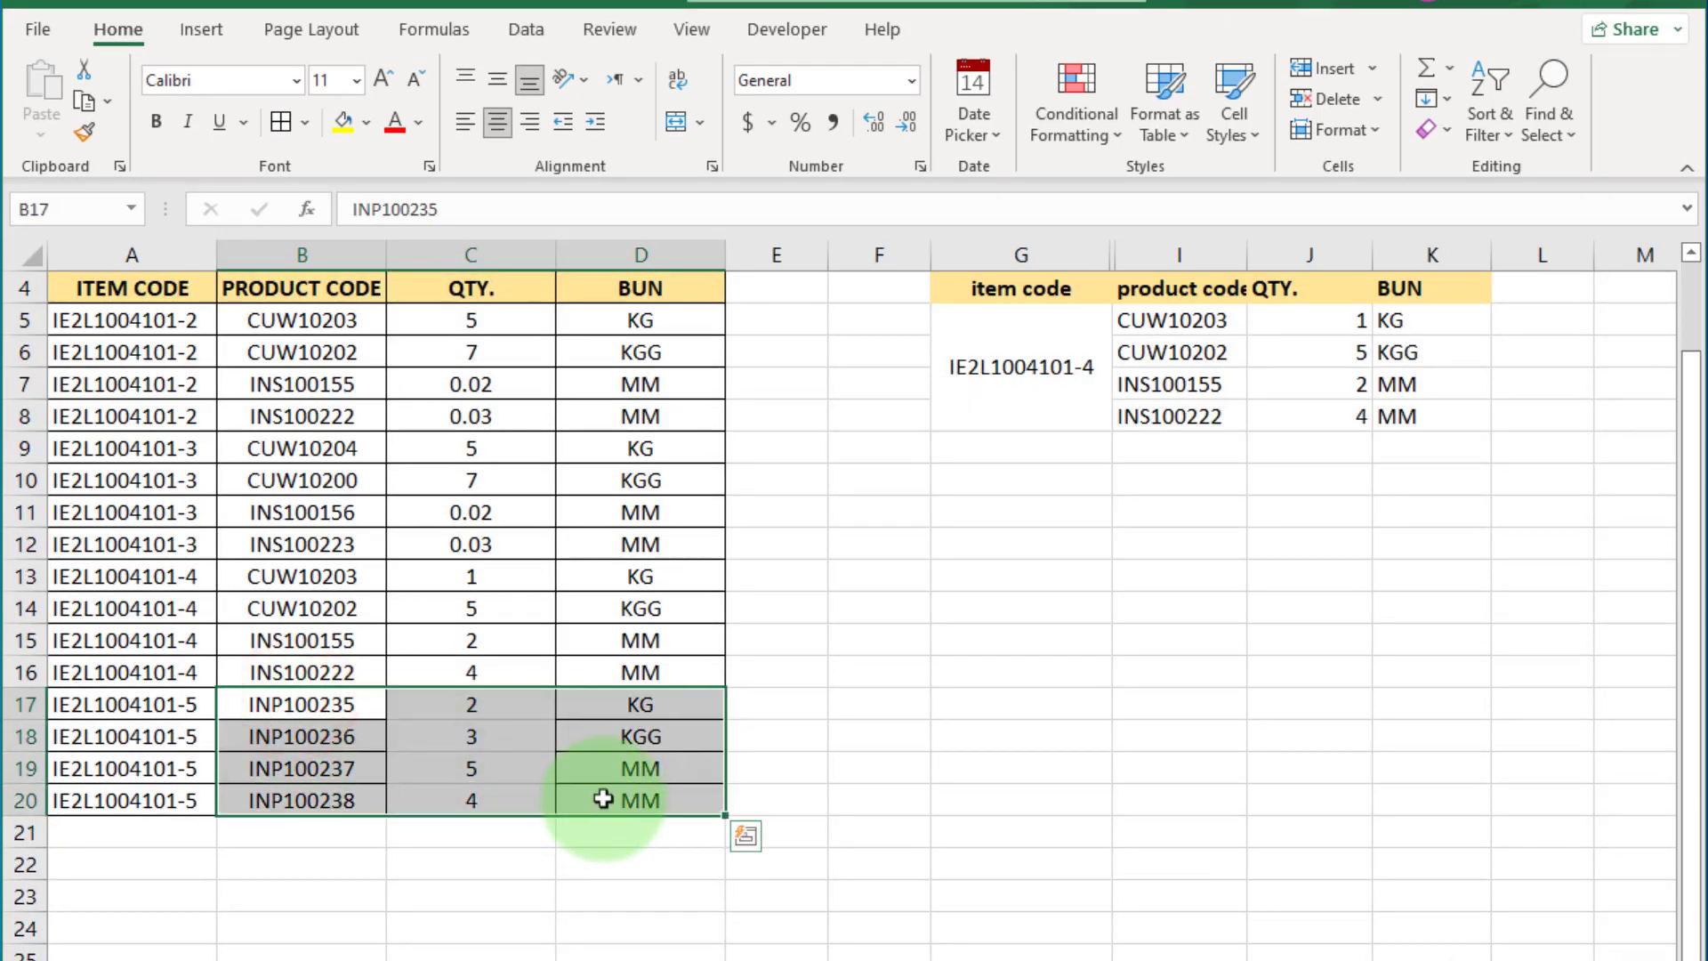
Apply all borders to the product codes, quantities and units of item code IE2L1004101-5 in B17:D20.
{"action": "left_click", "coordinate": [281, 122]}
{"action": "left_click", "coordinate": [954, 823]}
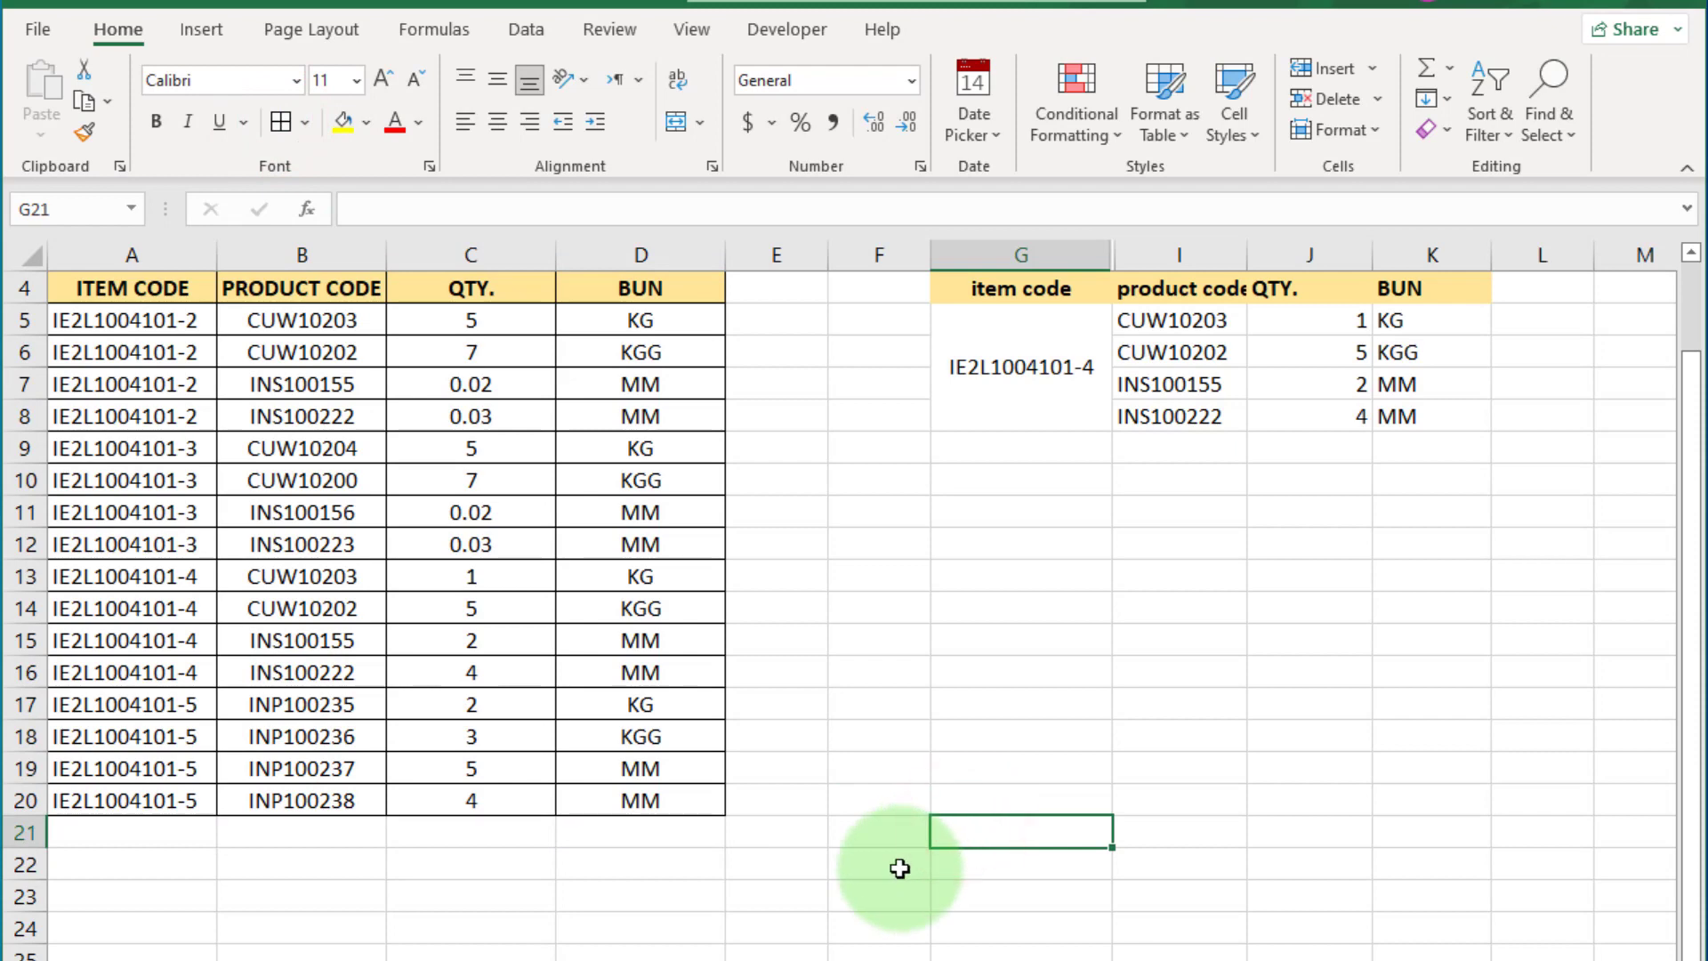
Change the lookup item code in G5 to IE2L1004101-3 to test the returned product details.
{"action": "scroll", "coordinate": [900, 868], "scroll_direction": "up", "scroll_amount": 1}
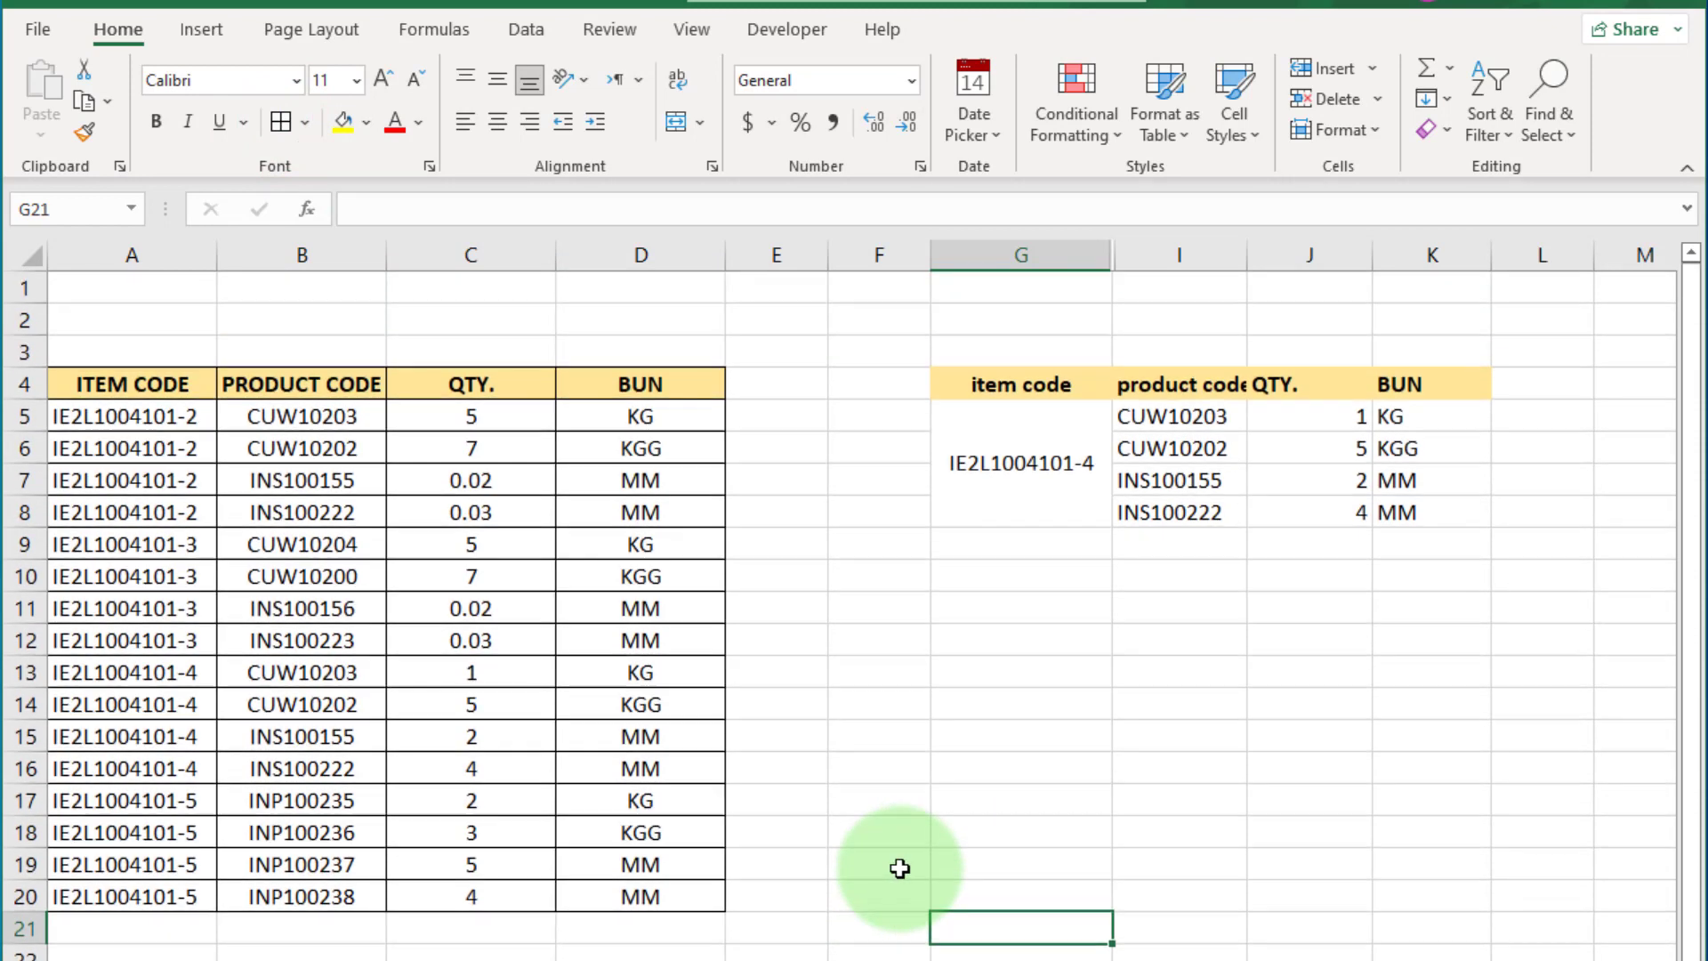
{"action": "left_click", "coordinate": [1079, 461]}
{"action": "key", "text": "F2"}
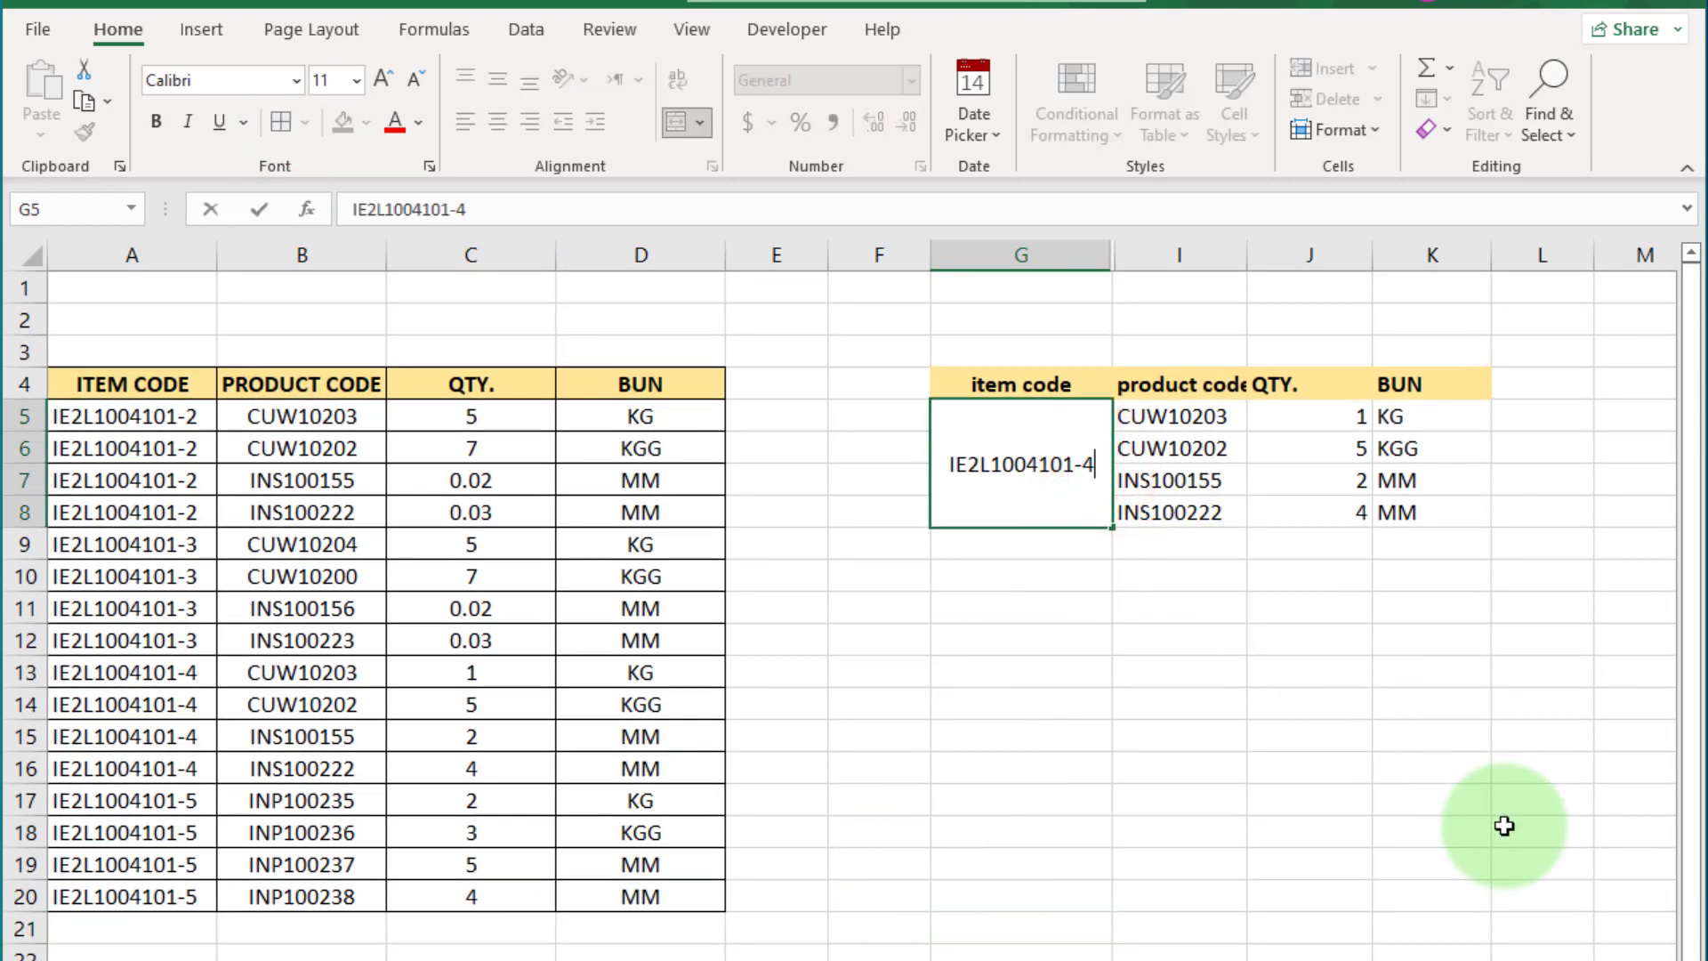
{"action": "key", "text": "BackSpace"}
{"action": "type", "text": "3"}
{"action": "key", "text": "Return"}
Set the item code in G5 back to IE2L1004101-4 to retest the lookup.
{"action": "left_click", "coordinate": [1097, 466]}
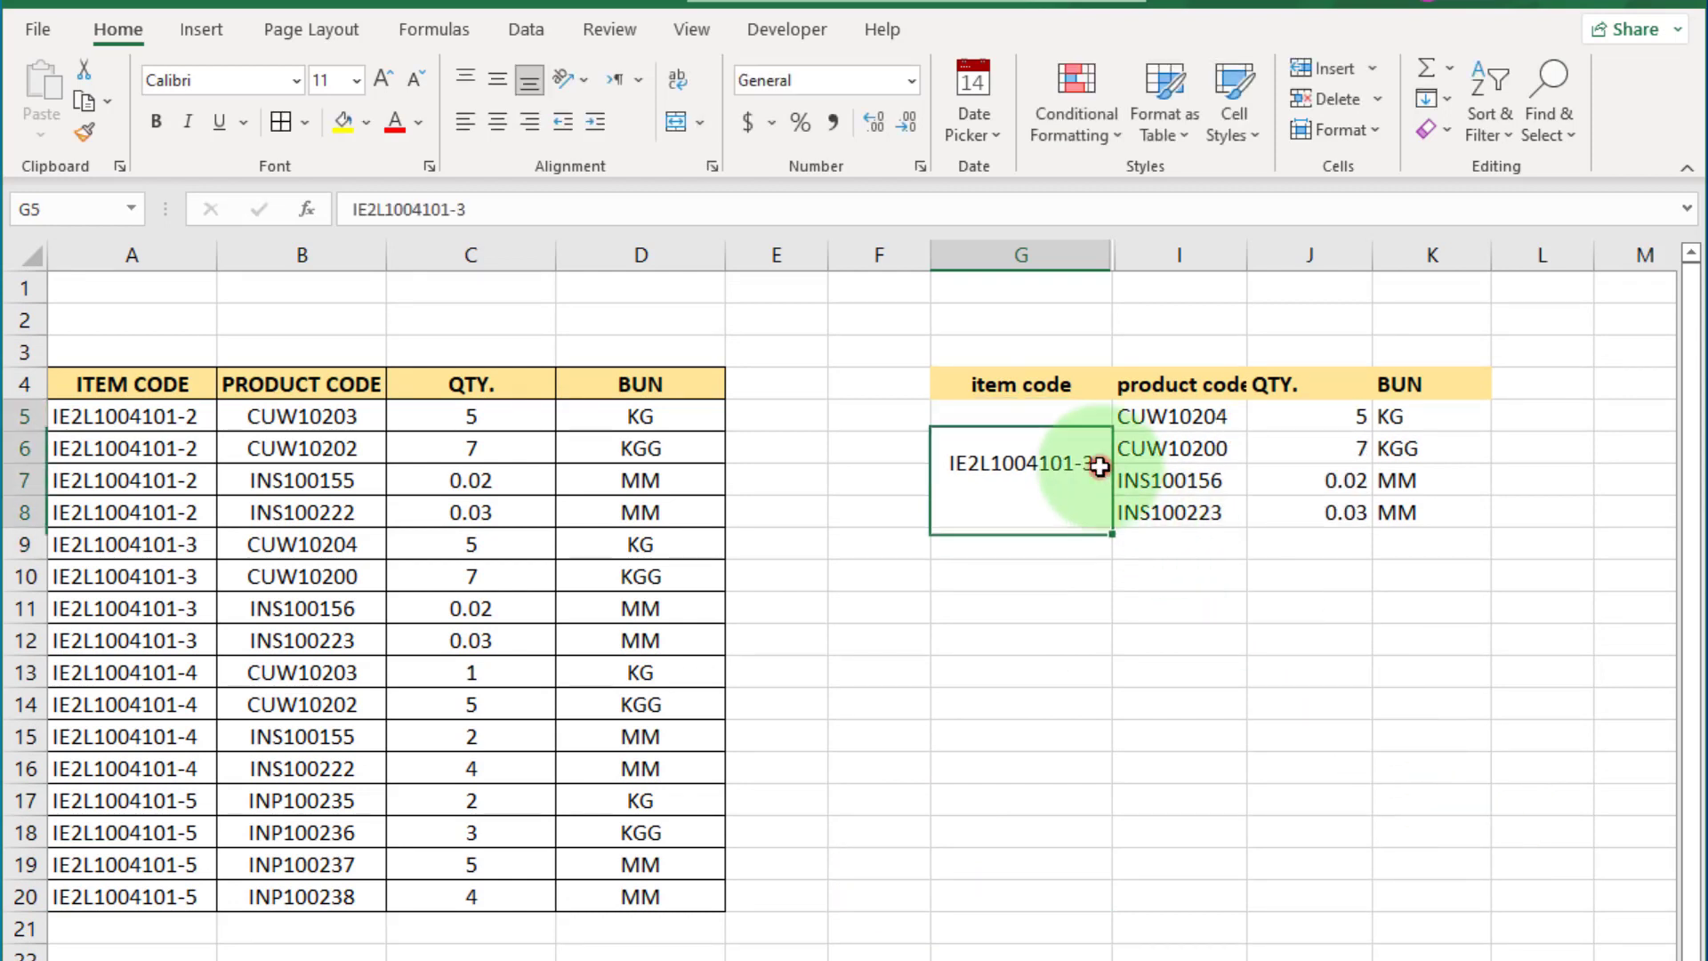
{"action": "key", "text": "F2"}
{"action": "key", "text": "BackSpace"}
{"action": "type", "text": "4"}
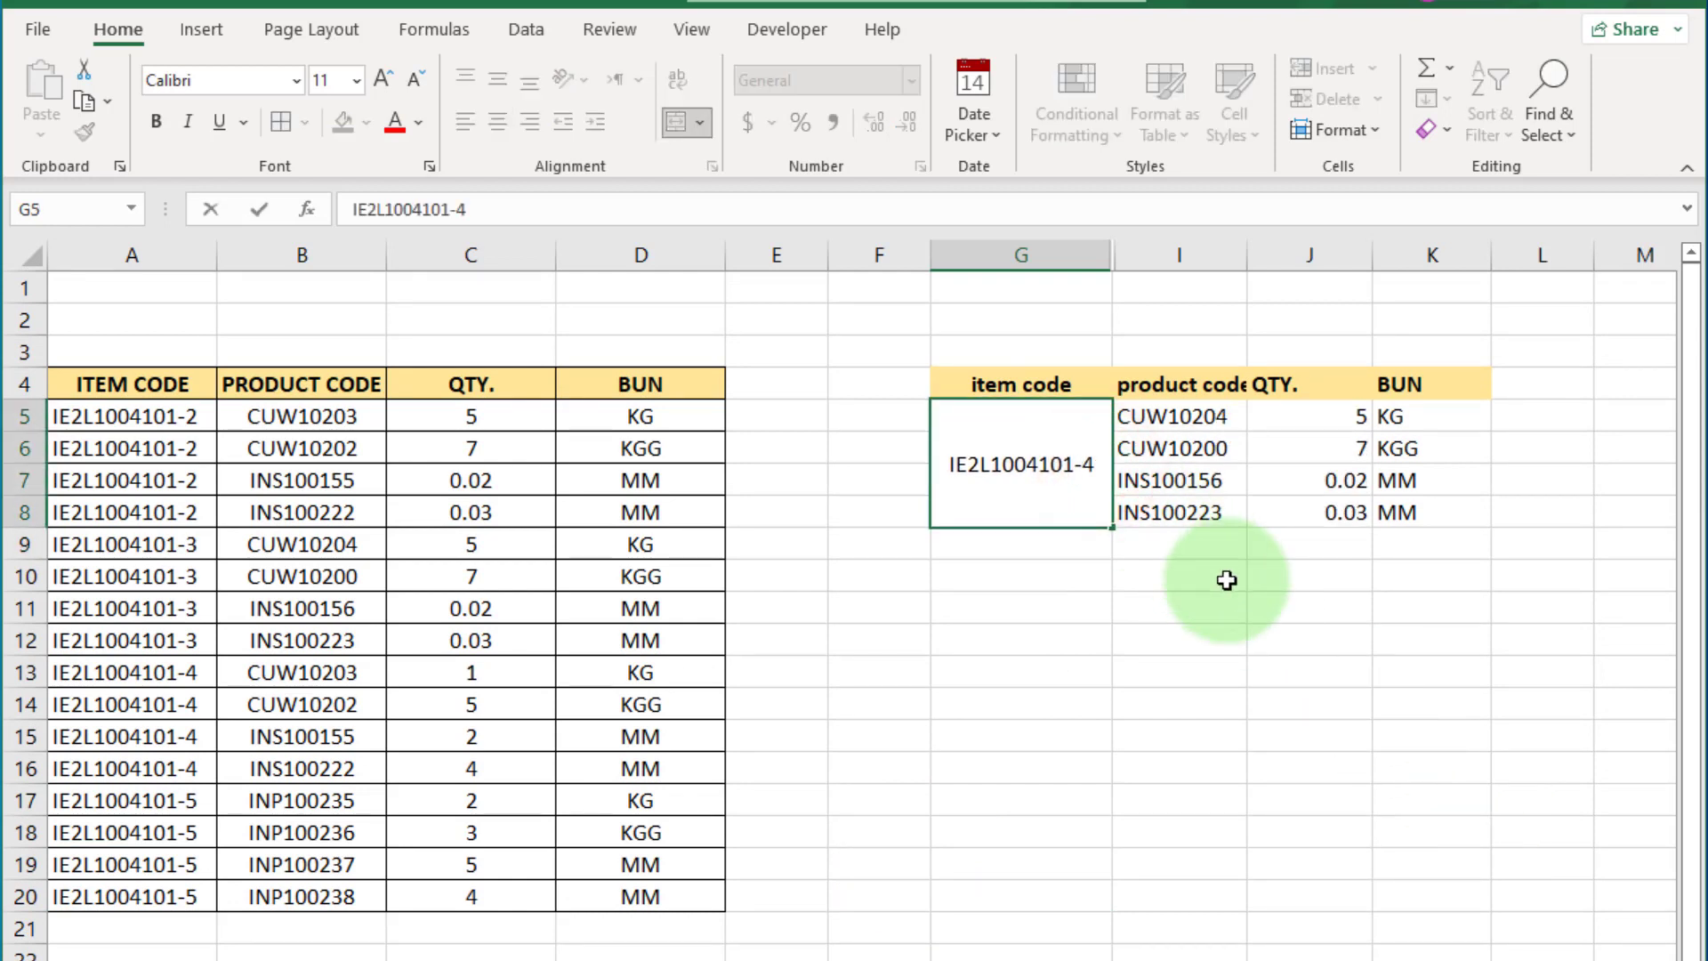
{"action": "key", "text": "Return"}
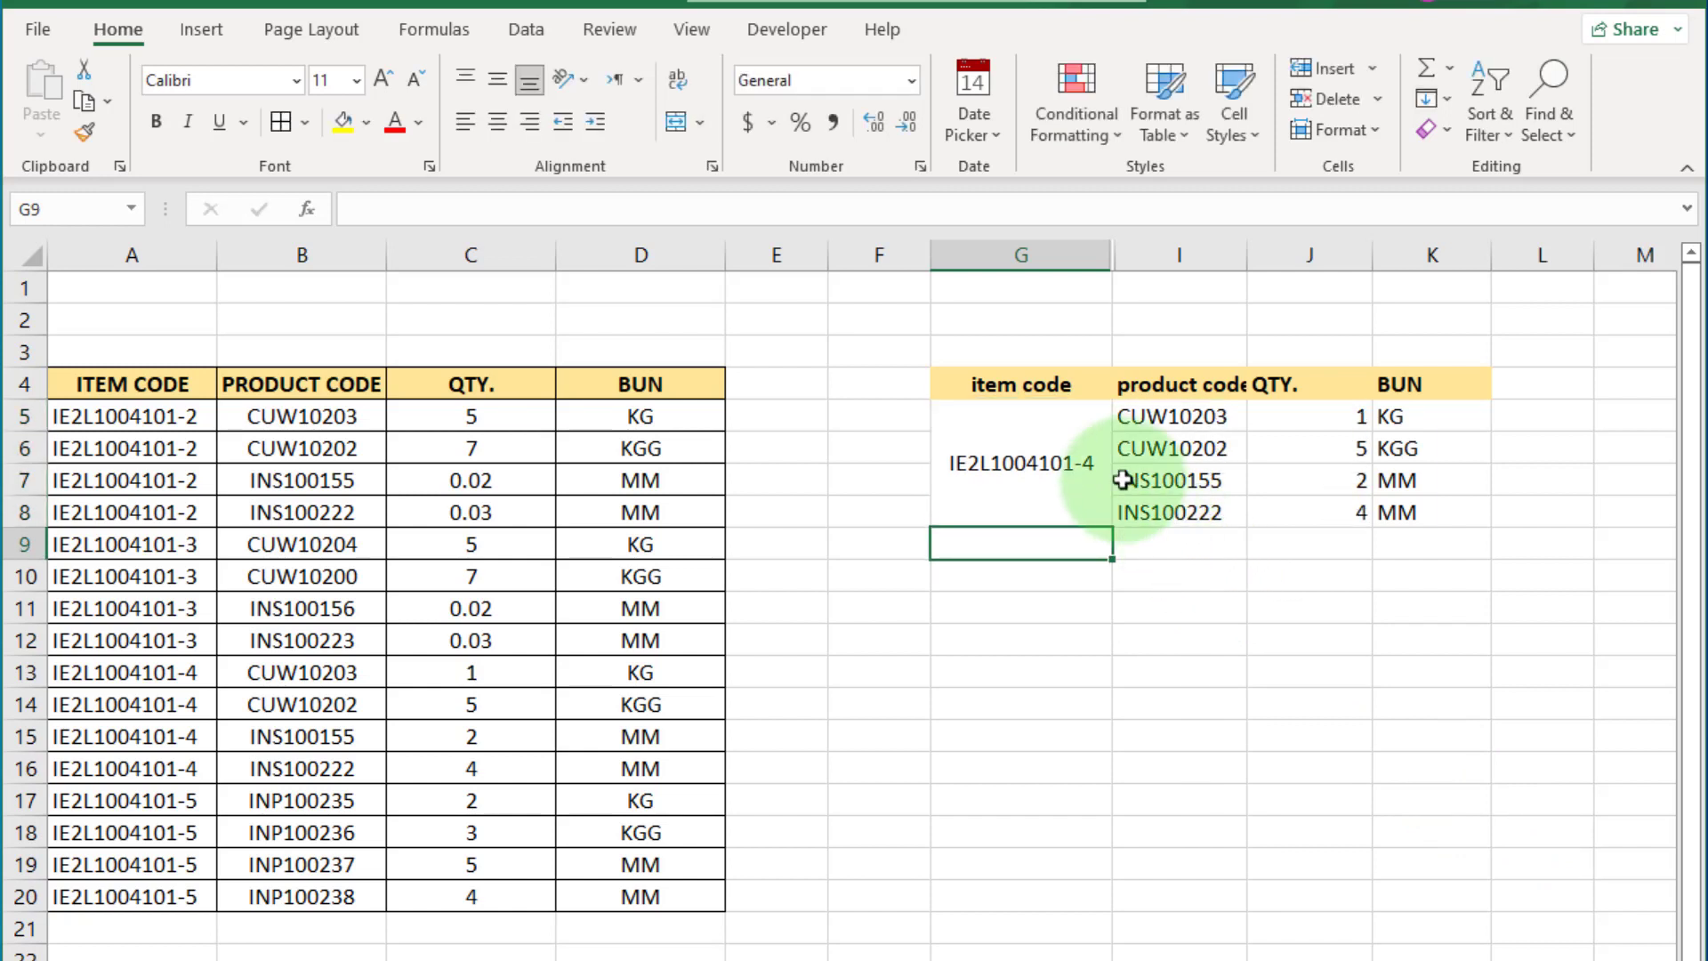
Change the item code in G5 to IE2L1004101-5 to test the lookup on the last item group.
{"action": "left_click", "coordinate": [1096, 459]}
{"action": "key", "text": "F2"}
{"action": "key", "text": "BackSpace"}
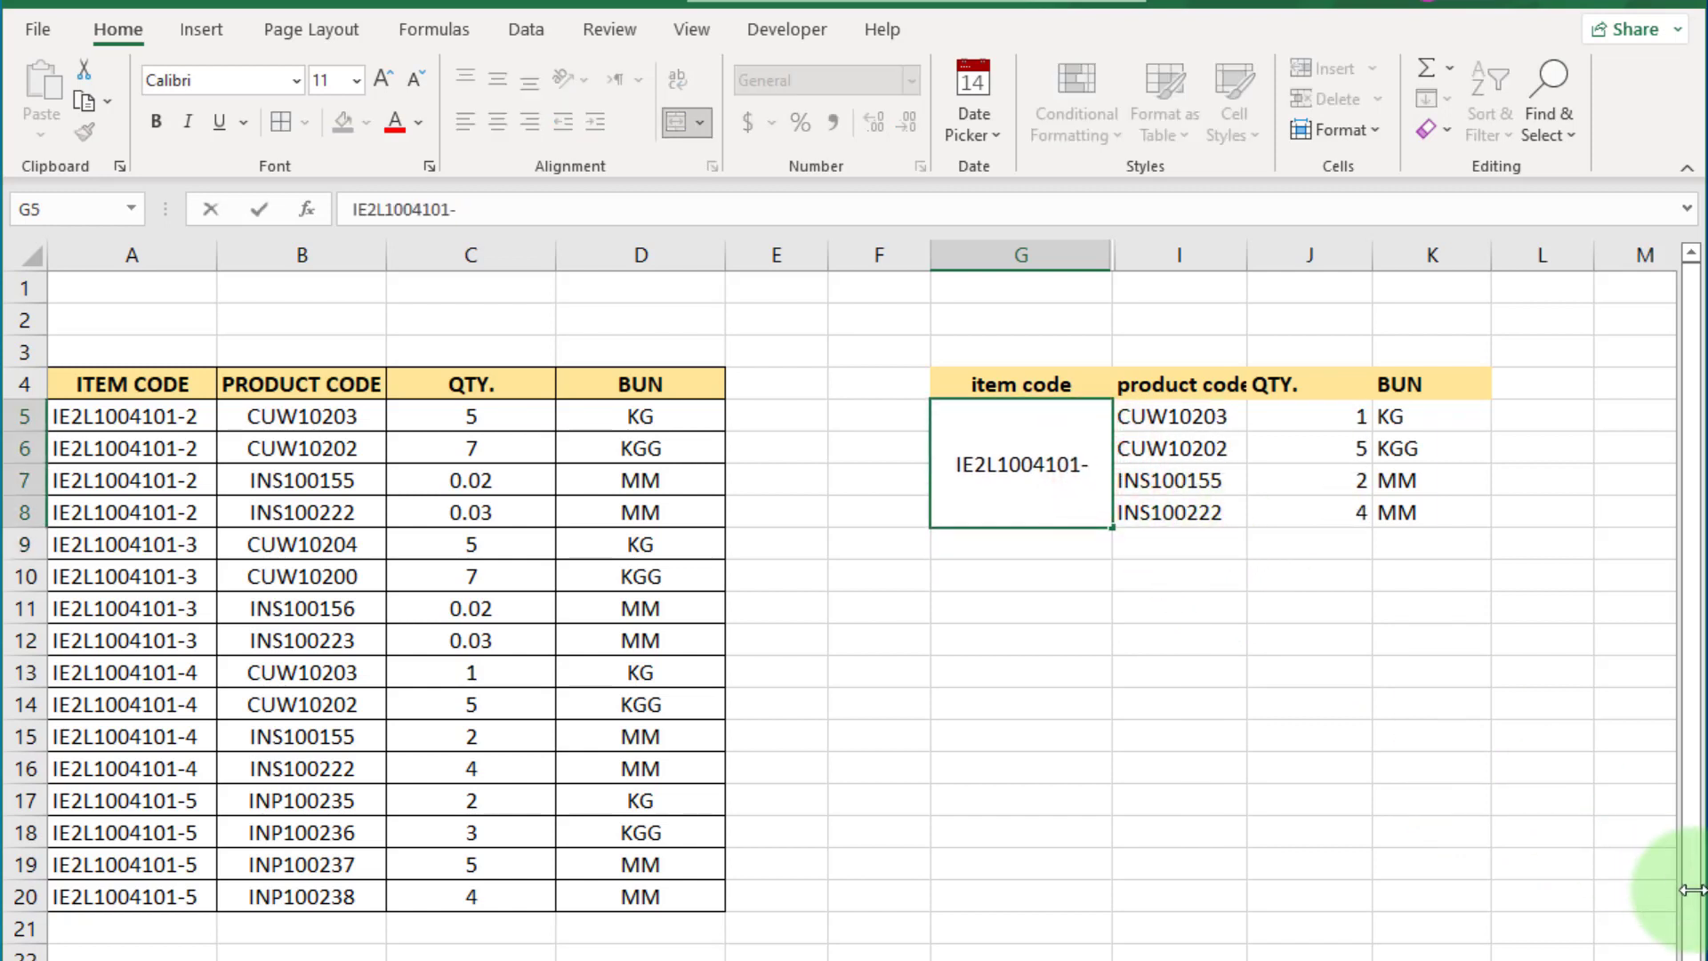
{"action": "type", "text": "5"}
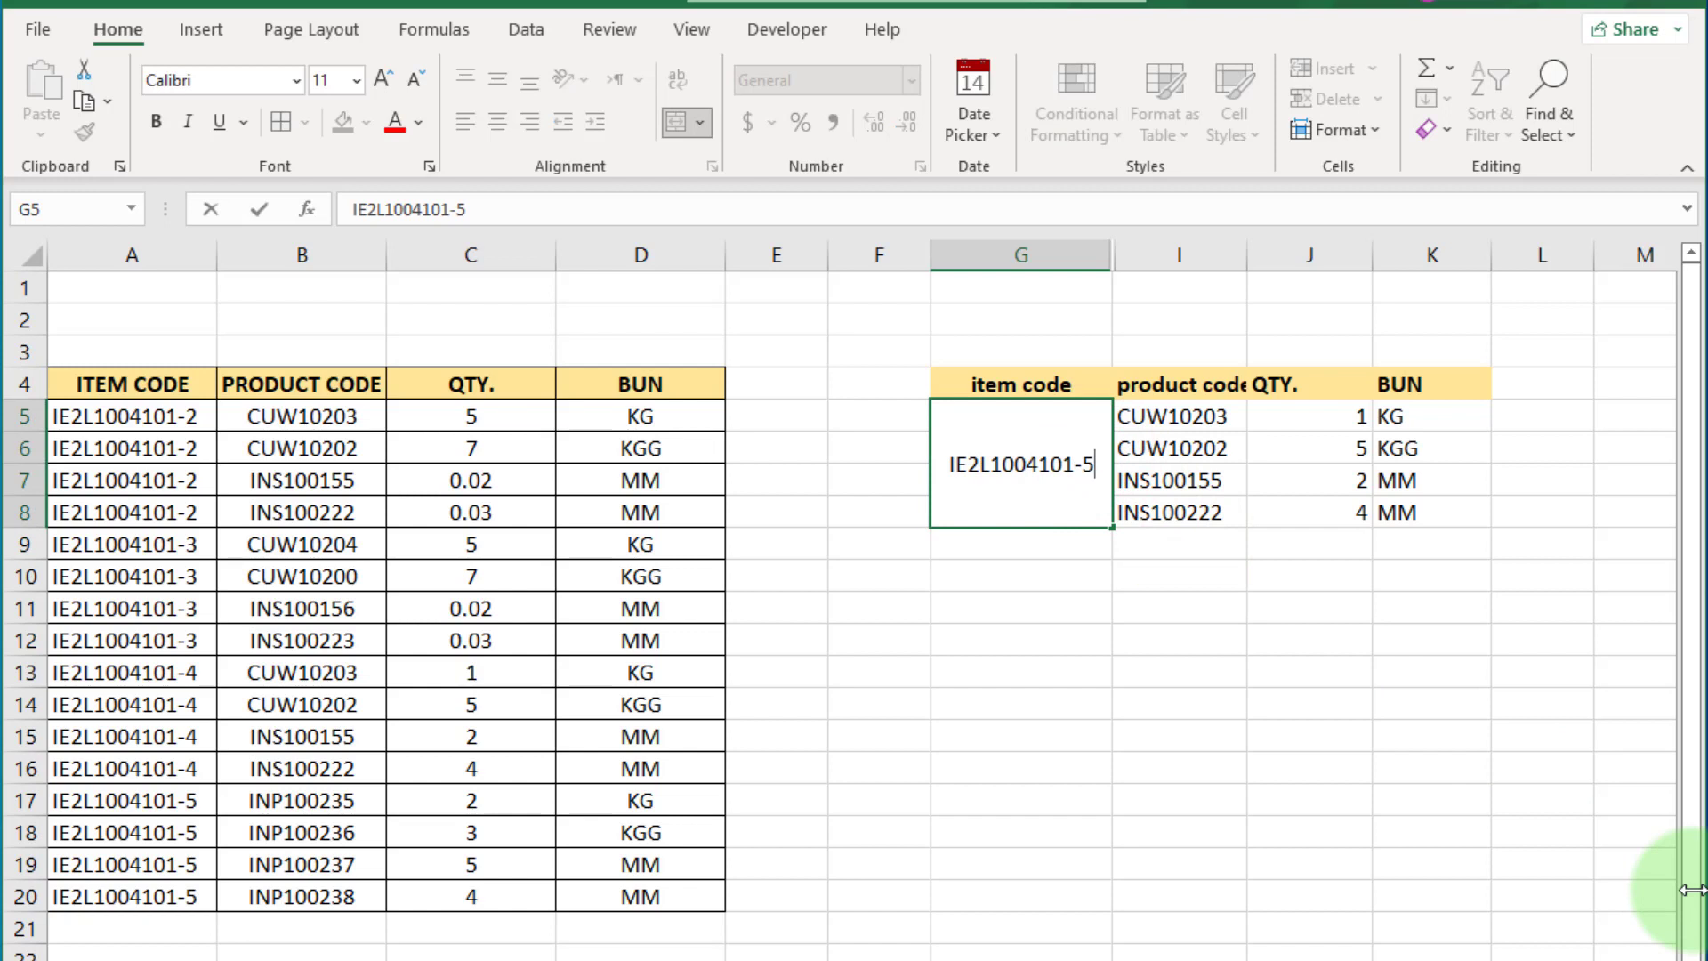
{"action": "key", "text": "Return"}
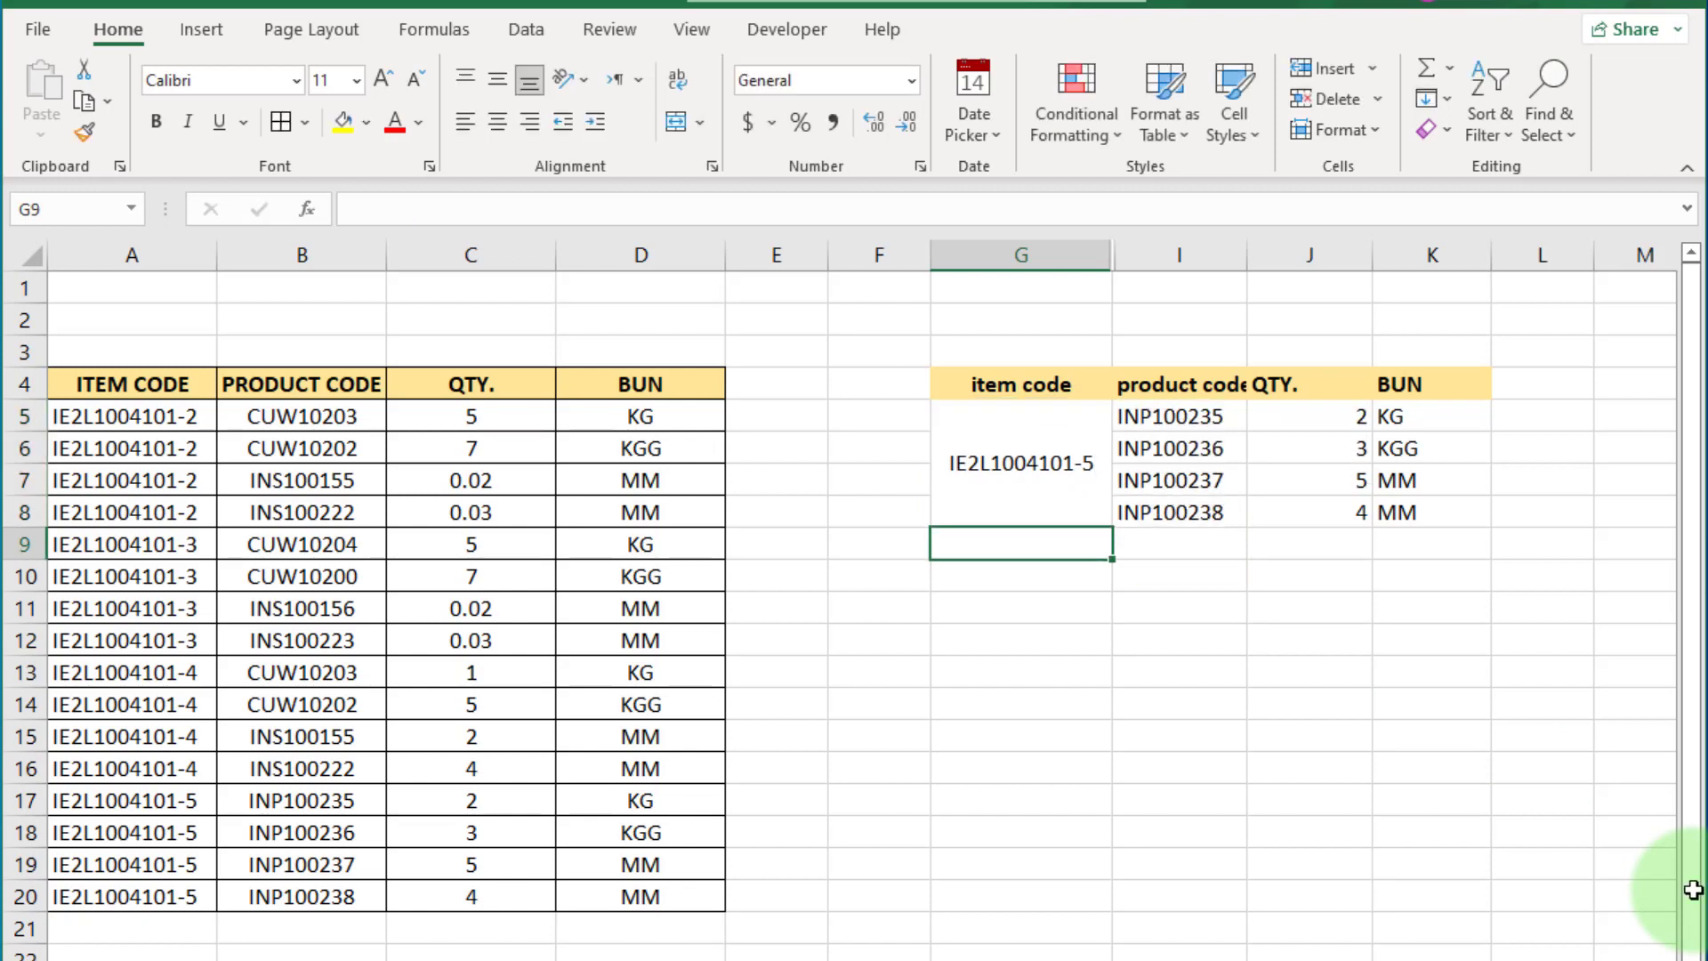